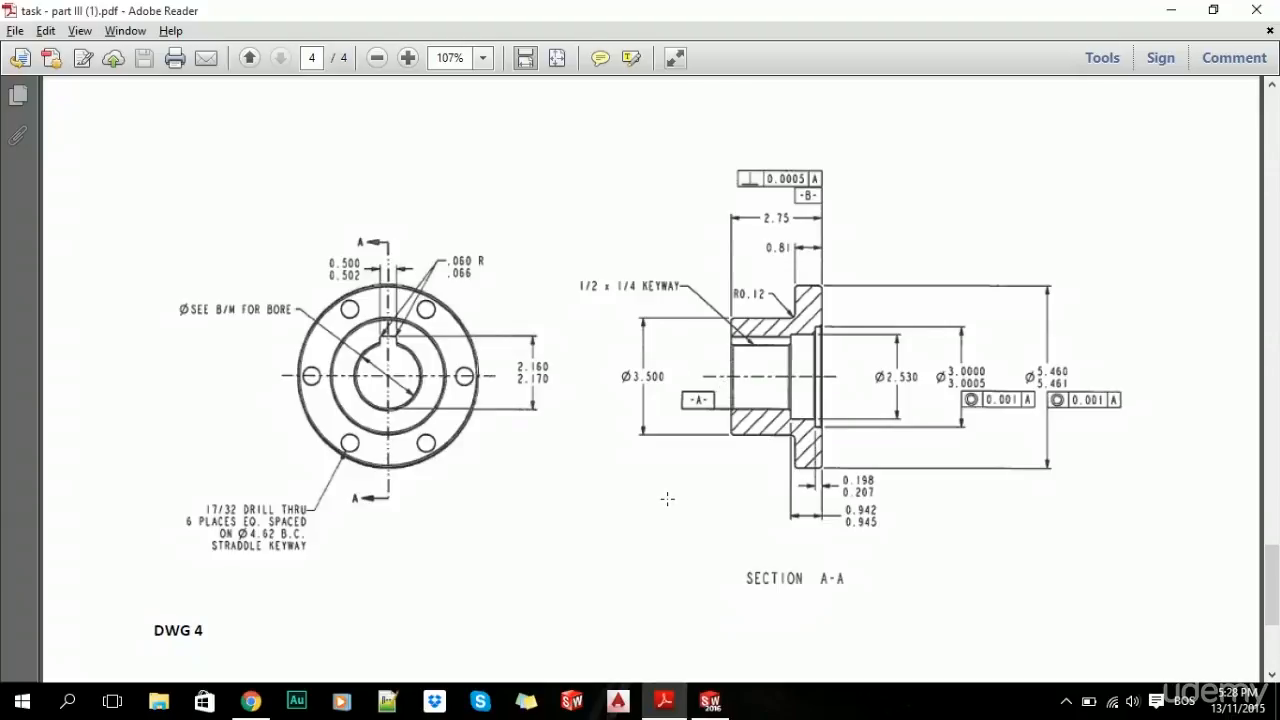
- Switch to SOLIDWORKS and start a sketch on the Front Plane of the empty part
key("alt+Tab")
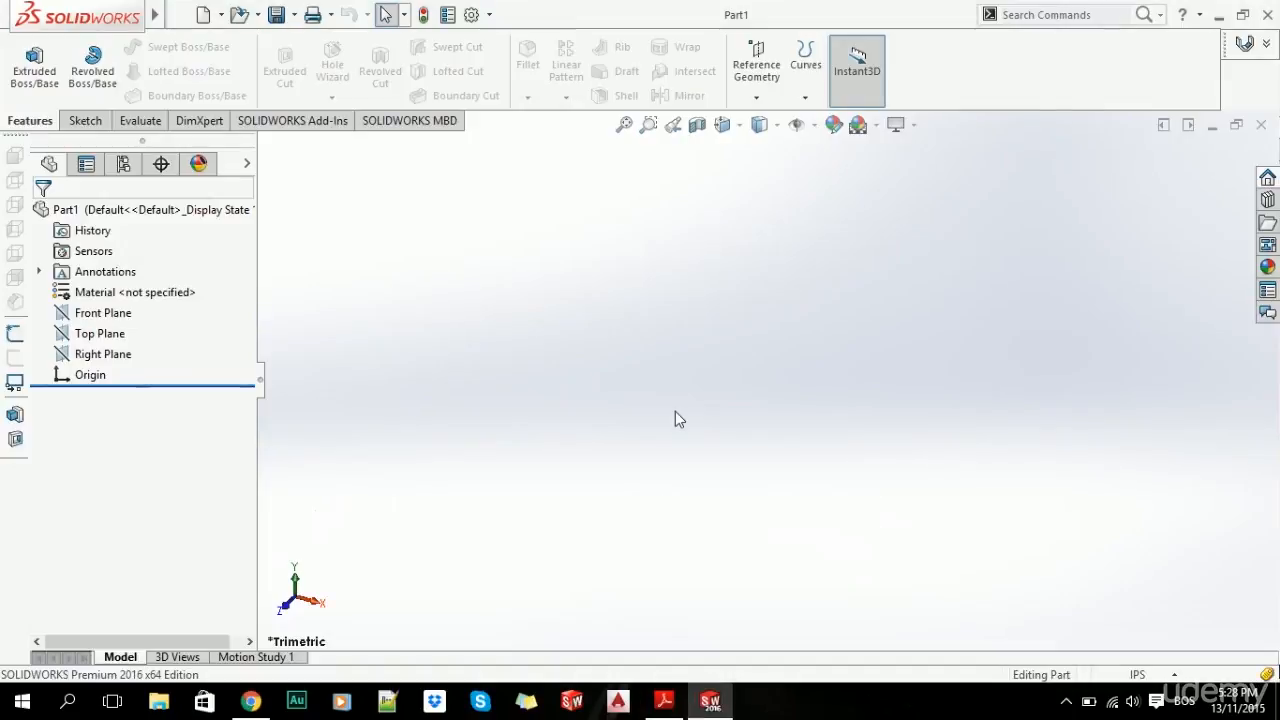
left_click(98, 313)
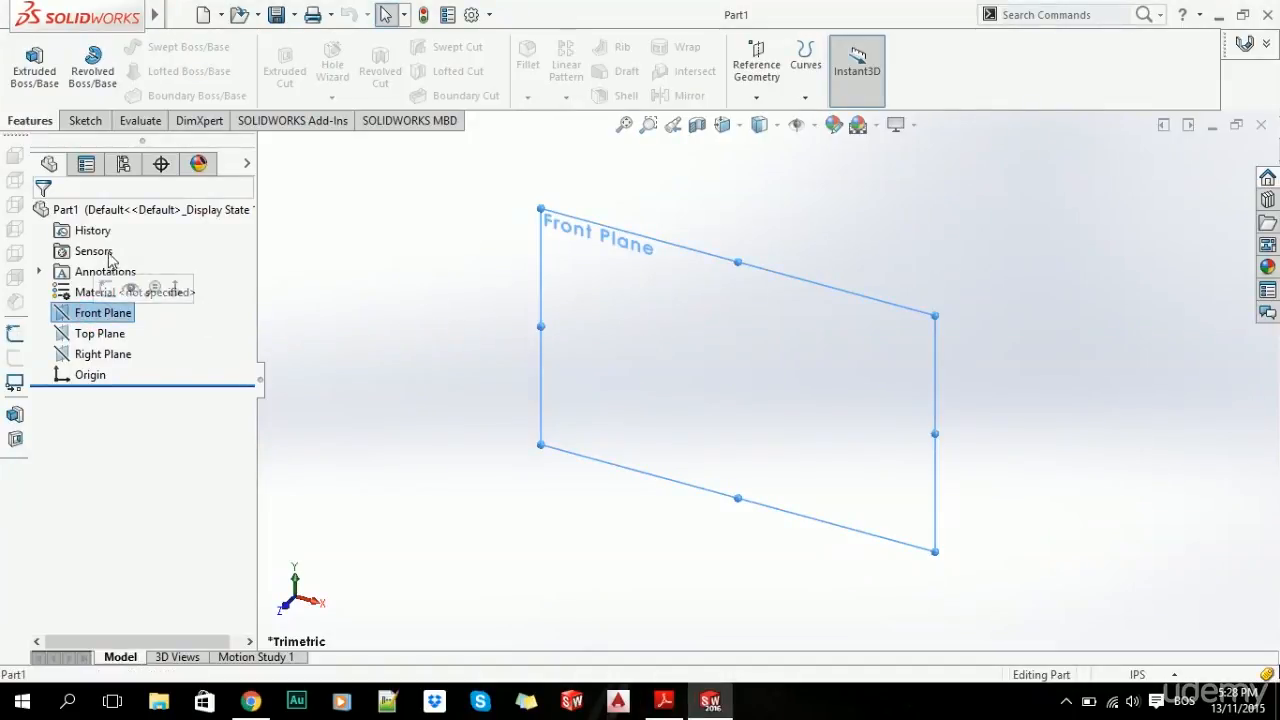
left_click(104, 287)
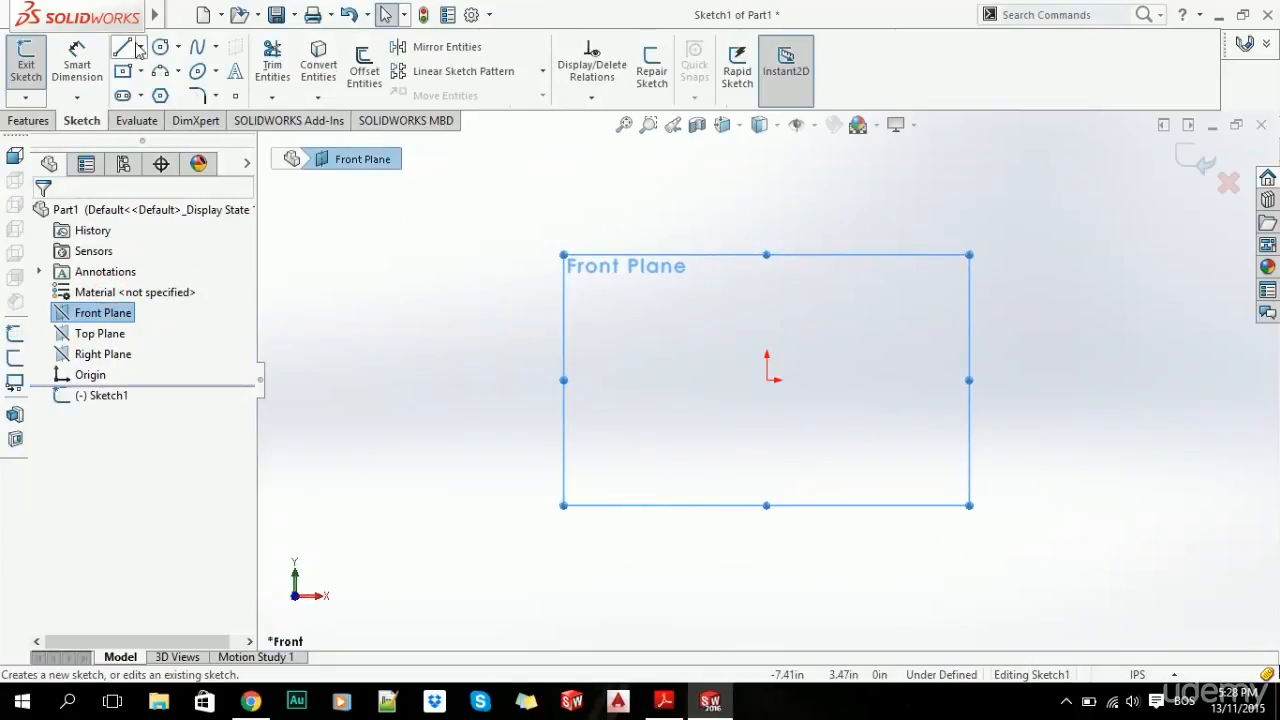
- Draw a horizontal centerline about 3.63 in long through the origin
left_click(141, 49)
left_click(165, 93)
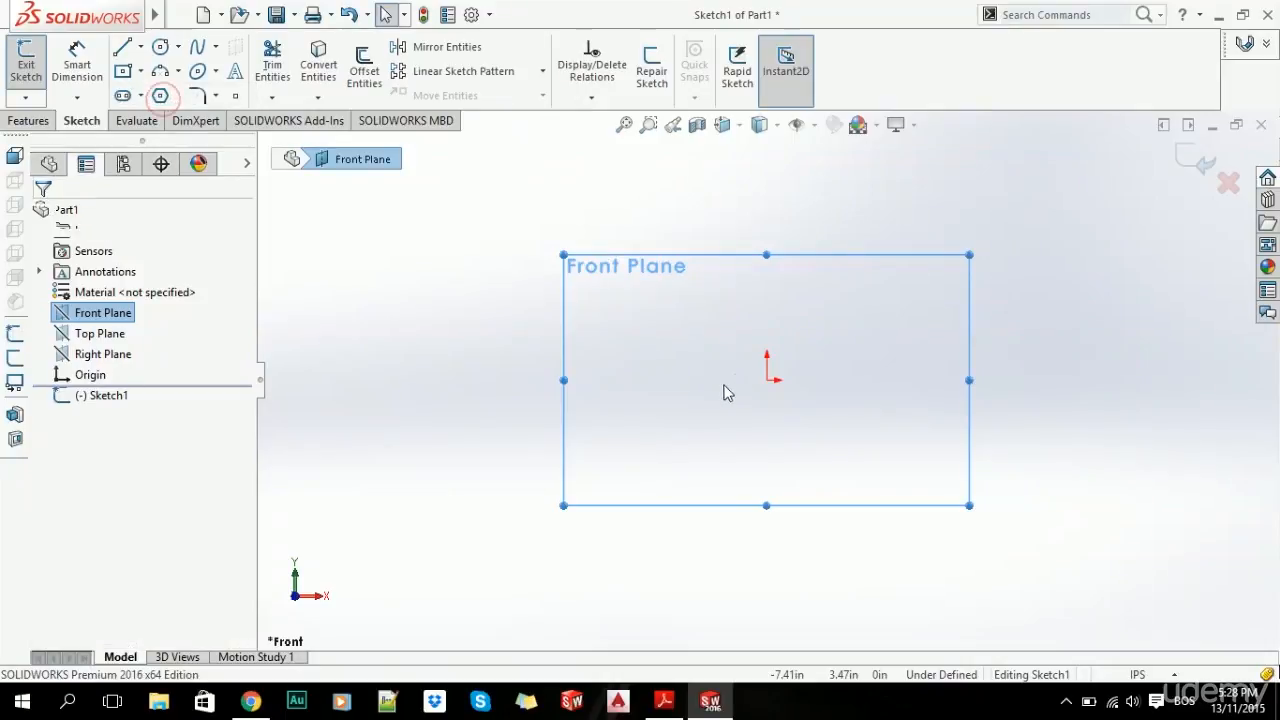
left_click(682, 379)
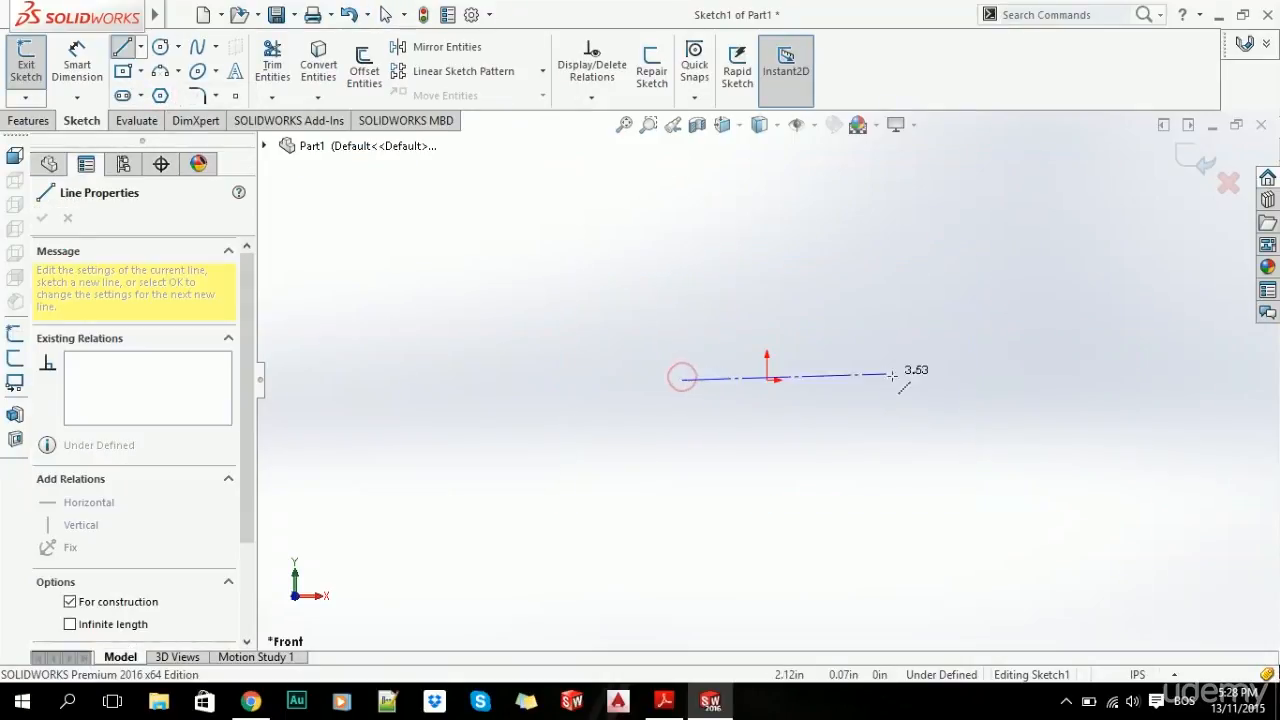
left_click(892, 499)
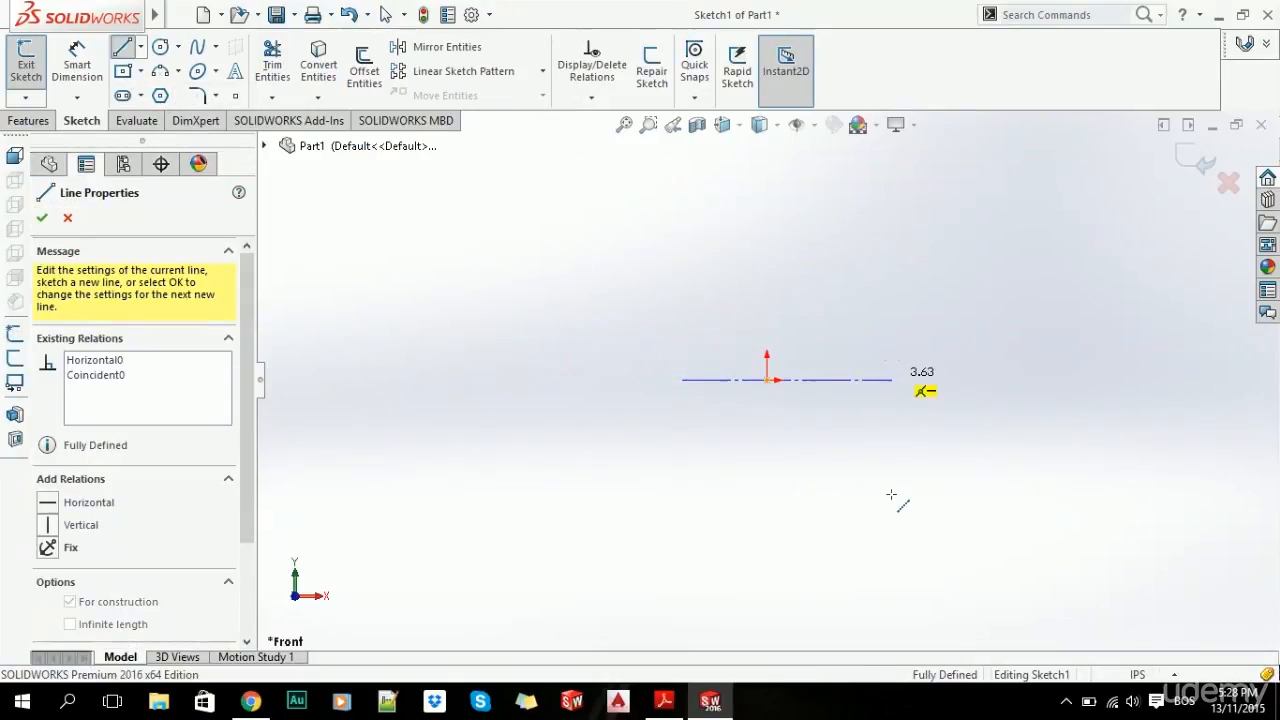
key("Escape")
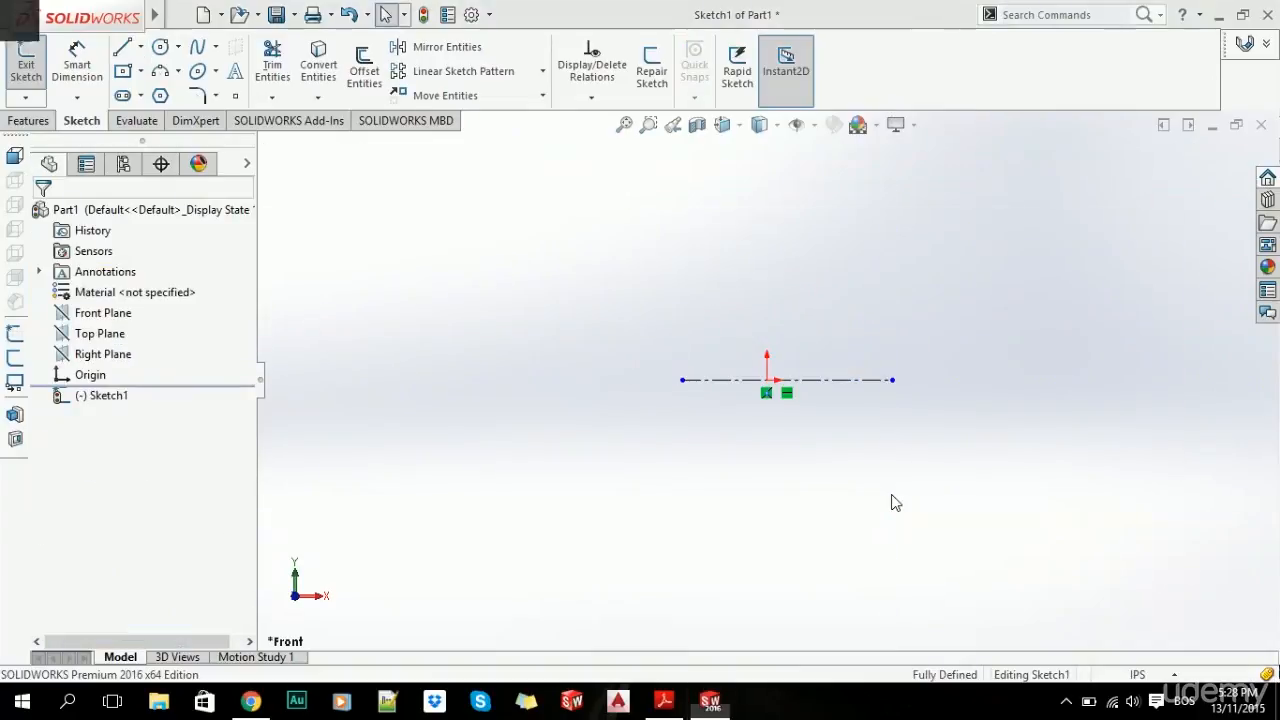
- Sketch the flange's vertical end face above the centerline, followed by a recess line about 0.37 in long and a step about 0.16 in deep
key("alt+Tab")
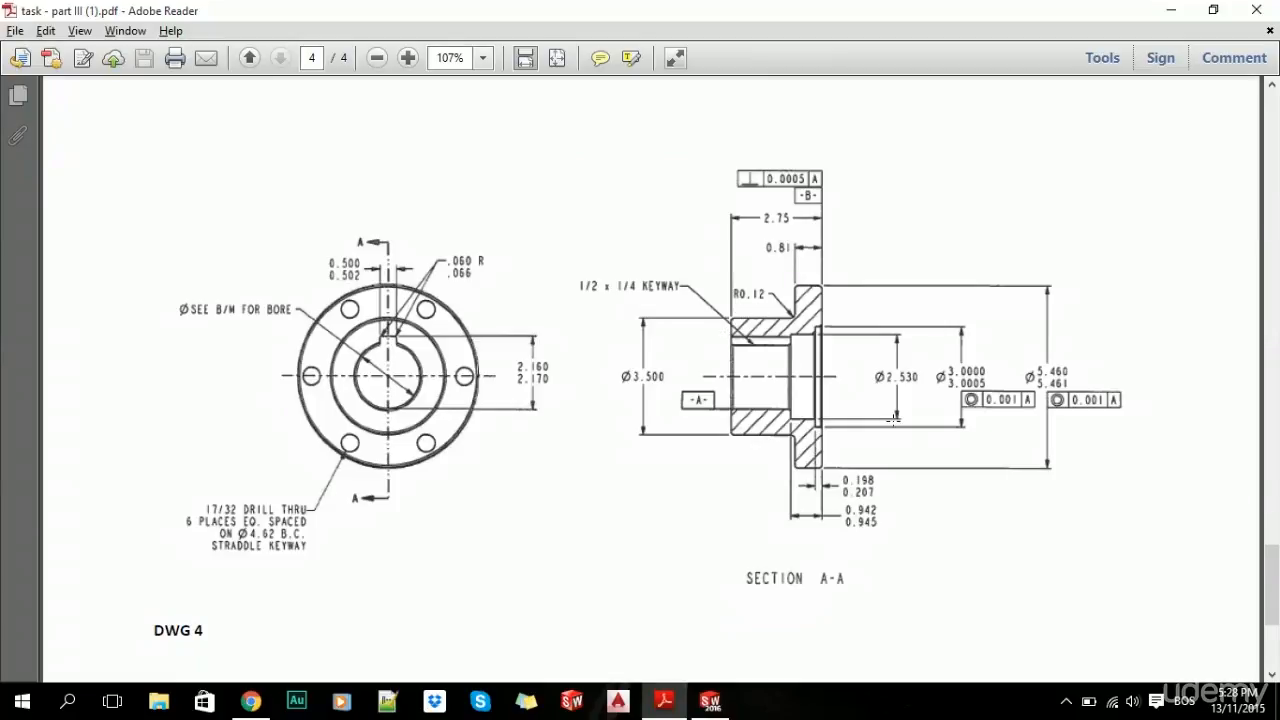
key("alt+Tab")
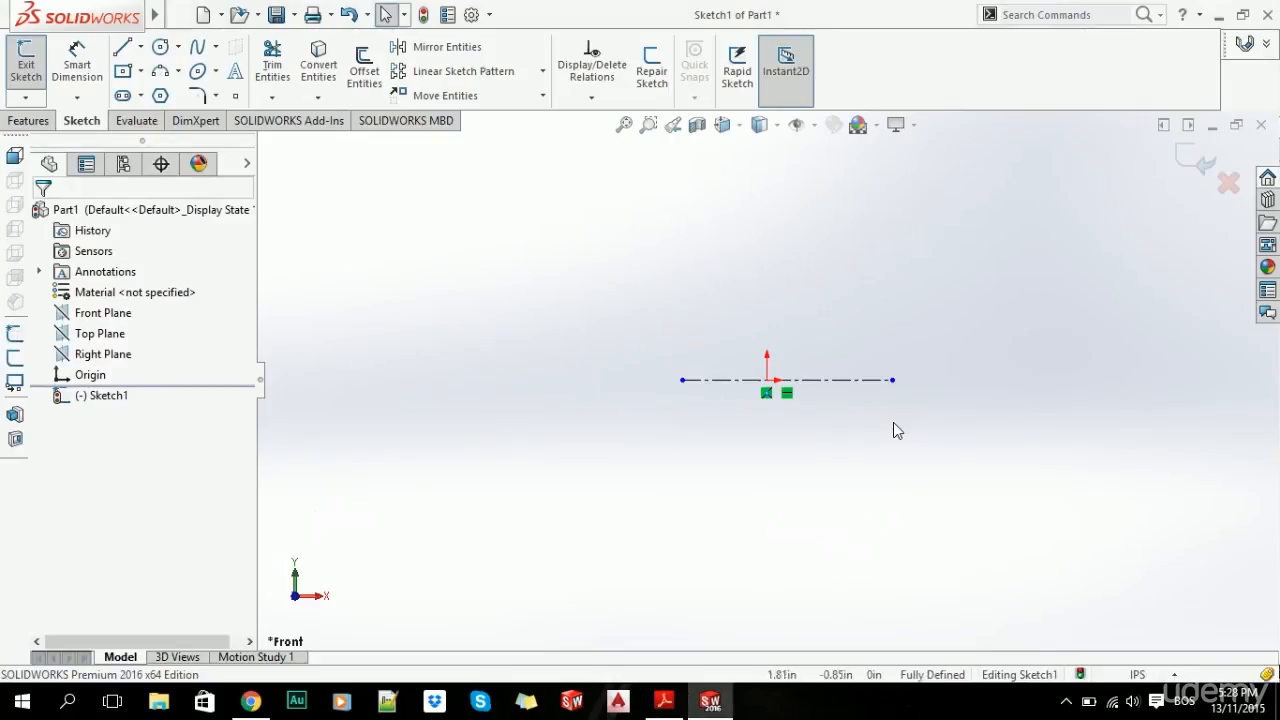
left_click(123, 47)
scroll(920, 315, "down", 3)
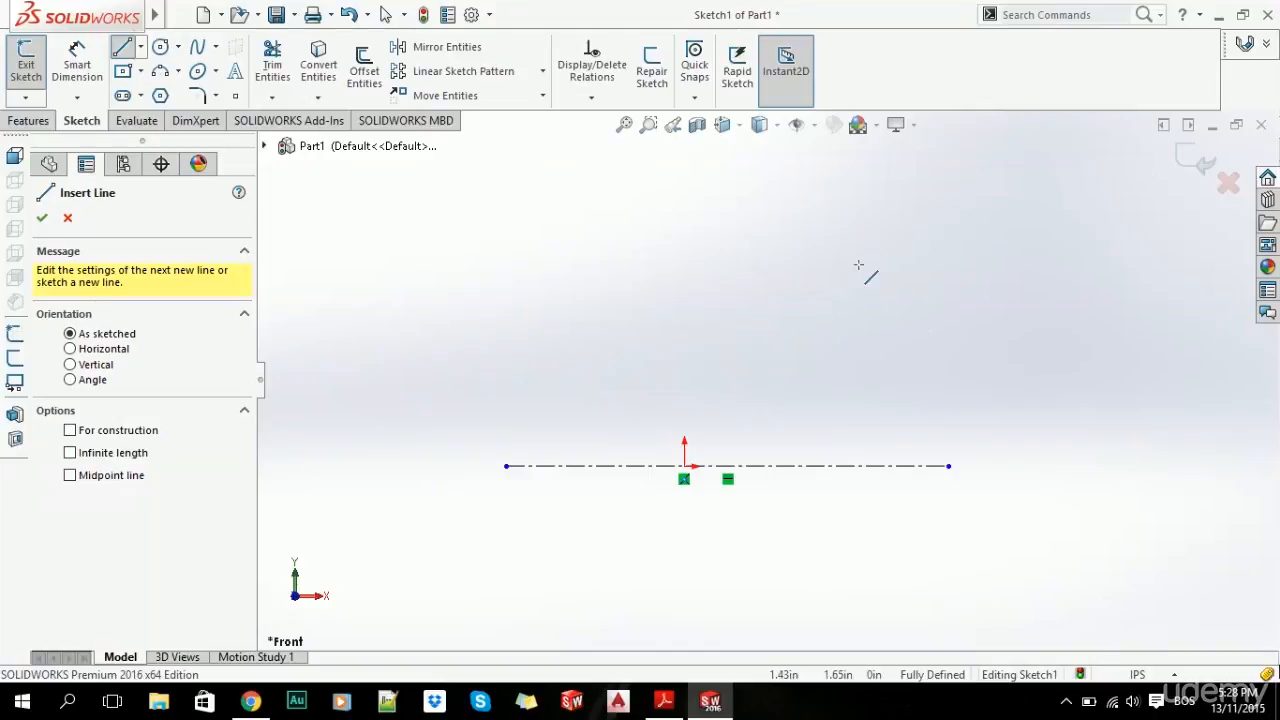
left_click(858, 264)
left_click(858, 339)
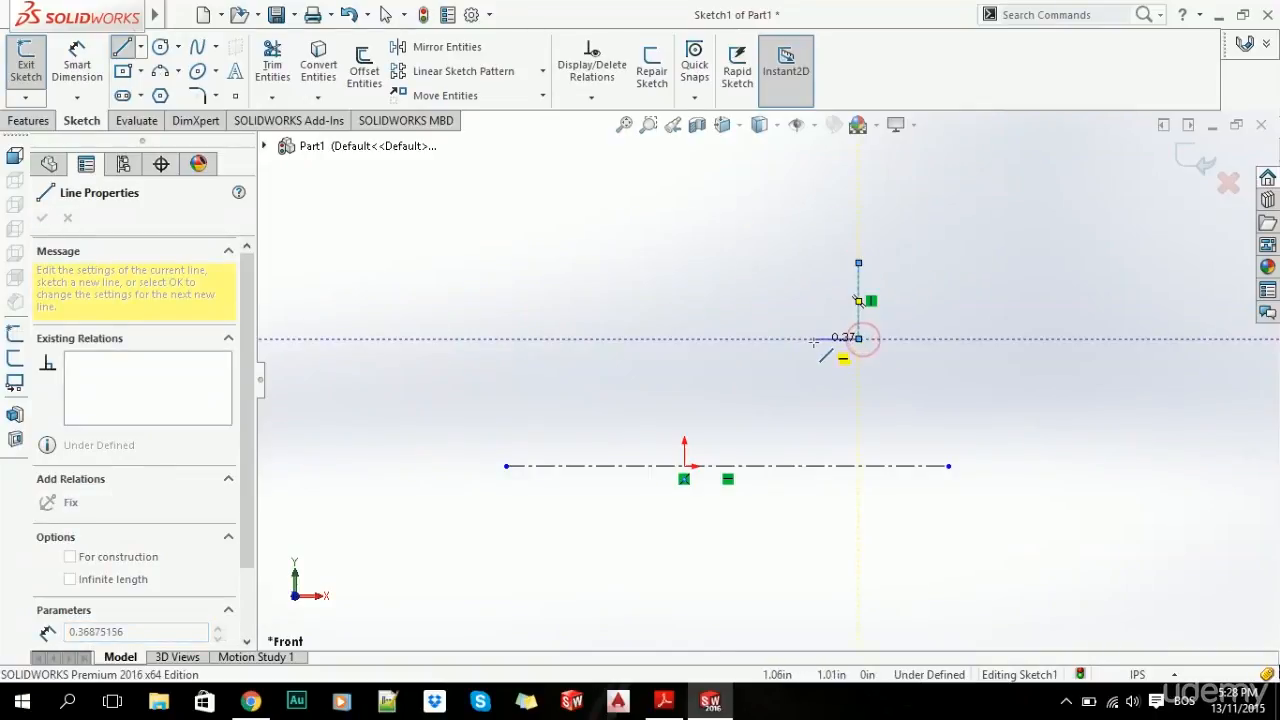
key("alt+Tab")
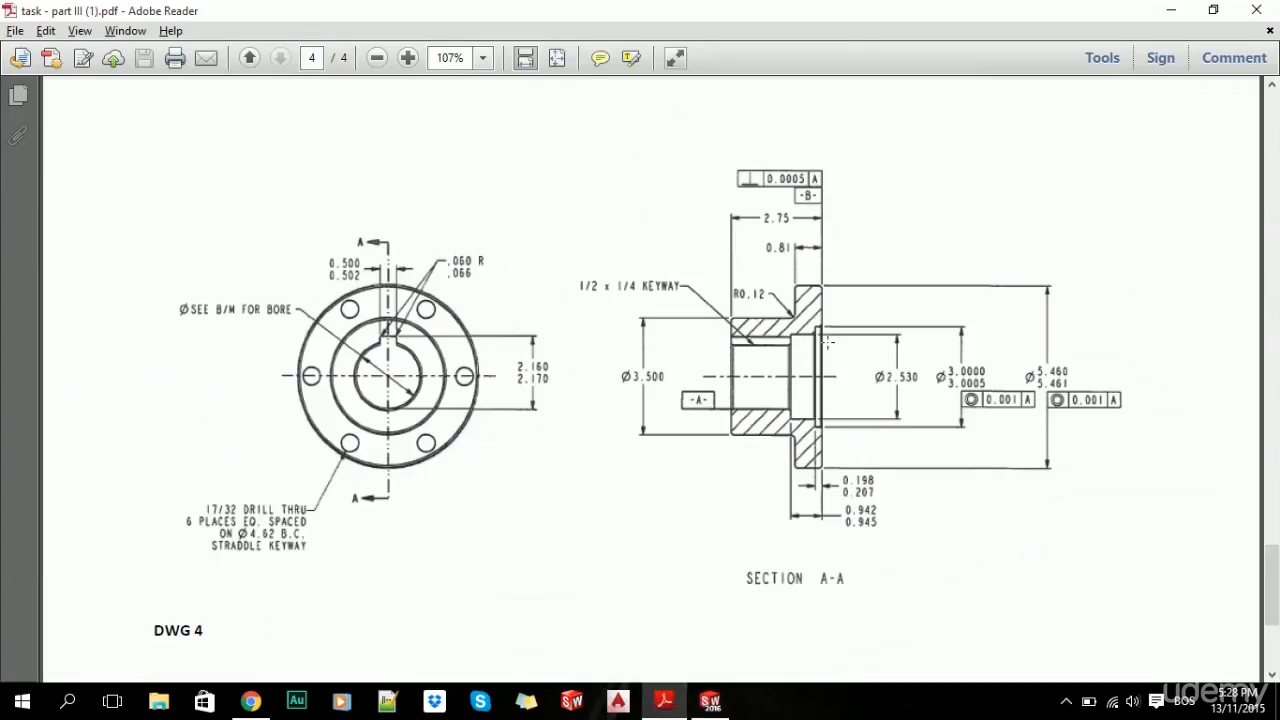
key("alt+Tab")
left_click(814, 338)
left_click(813, 359)
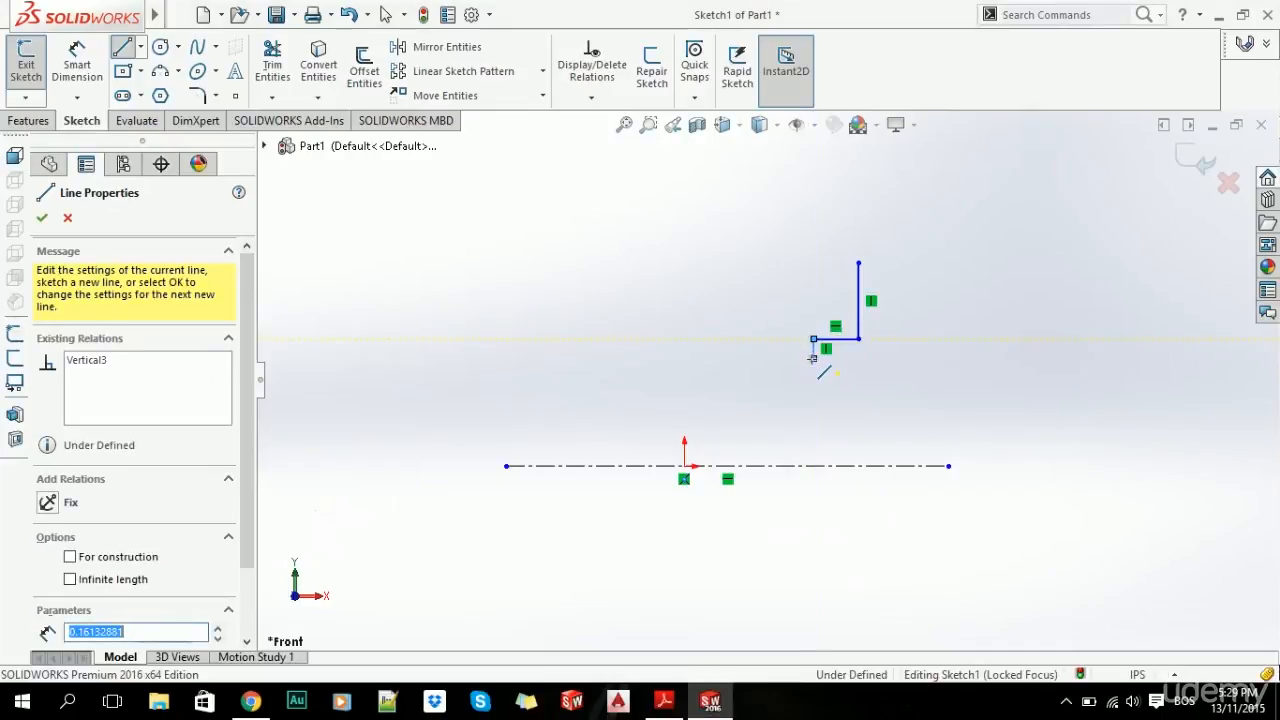
- Continue the profile with a horizontal counterbore line about 0.69 in long, a short step toward the centerline and the long horizontal bore line
key("alt+Tab")
left_click(811, 359)
key("alt+Tab")
left_click(731, 359)
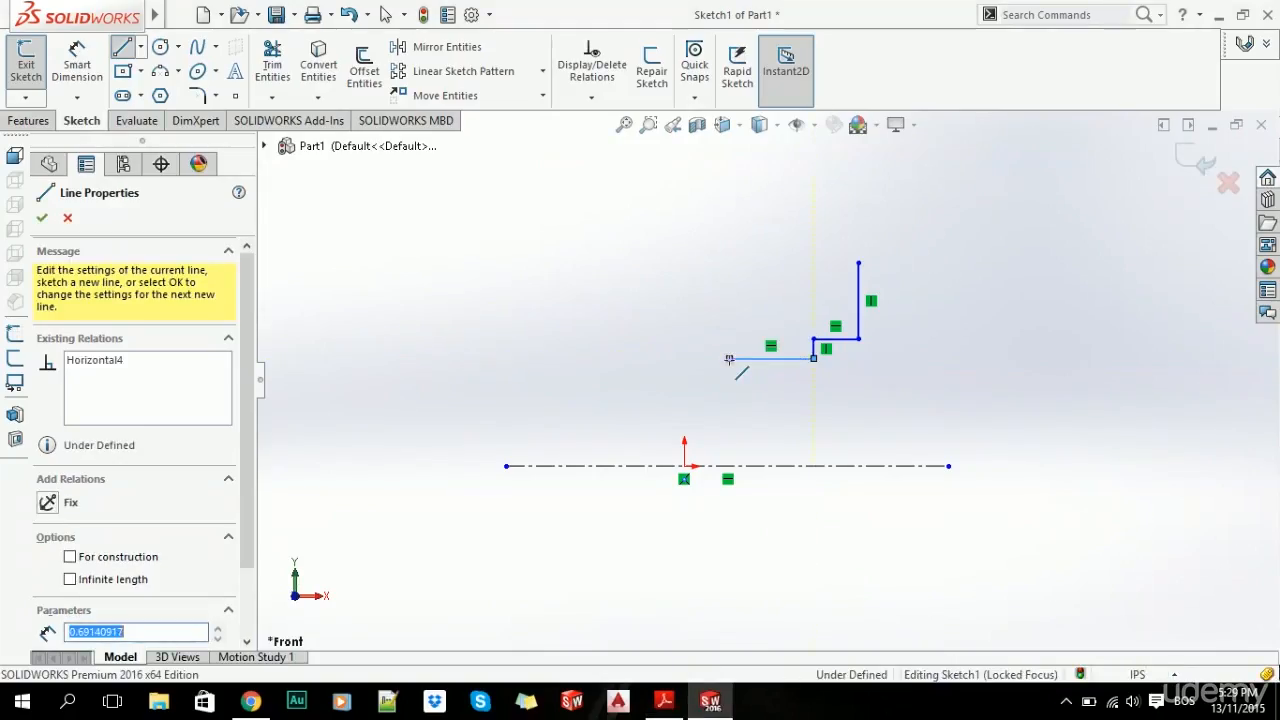
key("alt+Tab")
key("alt+Tab")
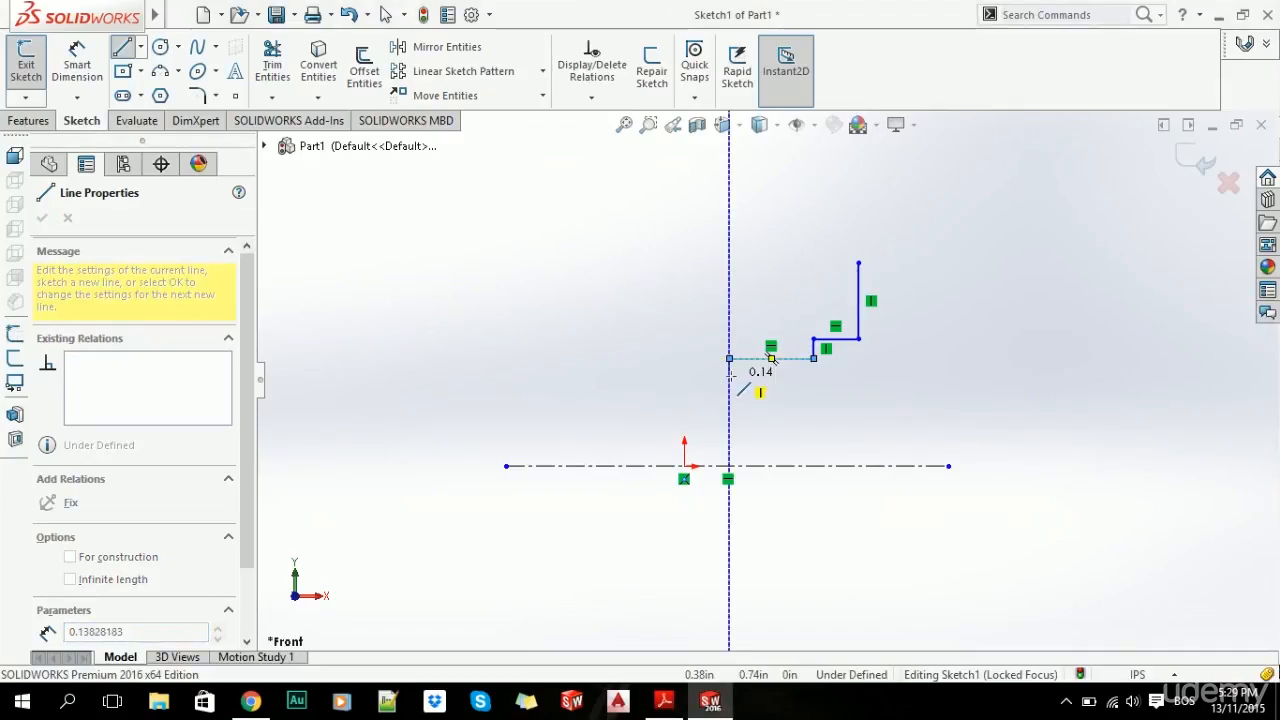
left_click(729, 371)
left_click(580, 372)
- Close the profile with a hub end face about 0.59 in high, an outer hub line about 2.01 in long, and the flange shoulder and rim
key("alt+Tab")
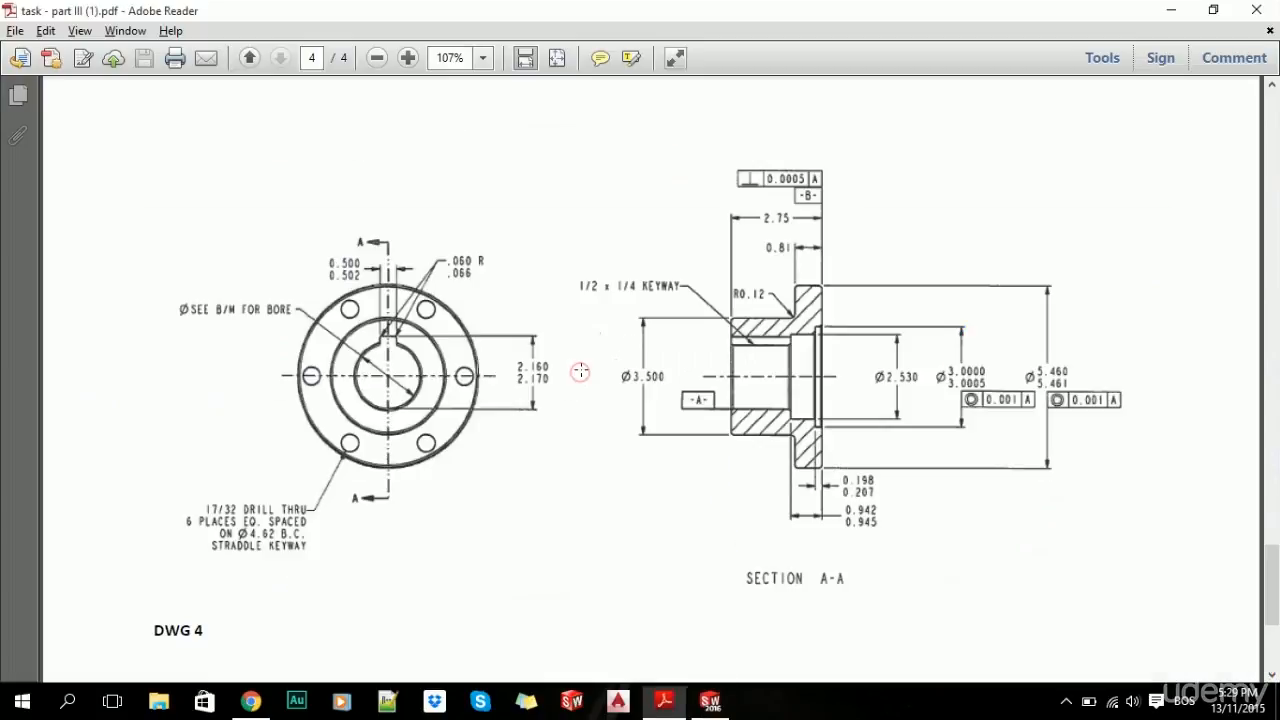
key("alt+Tab")
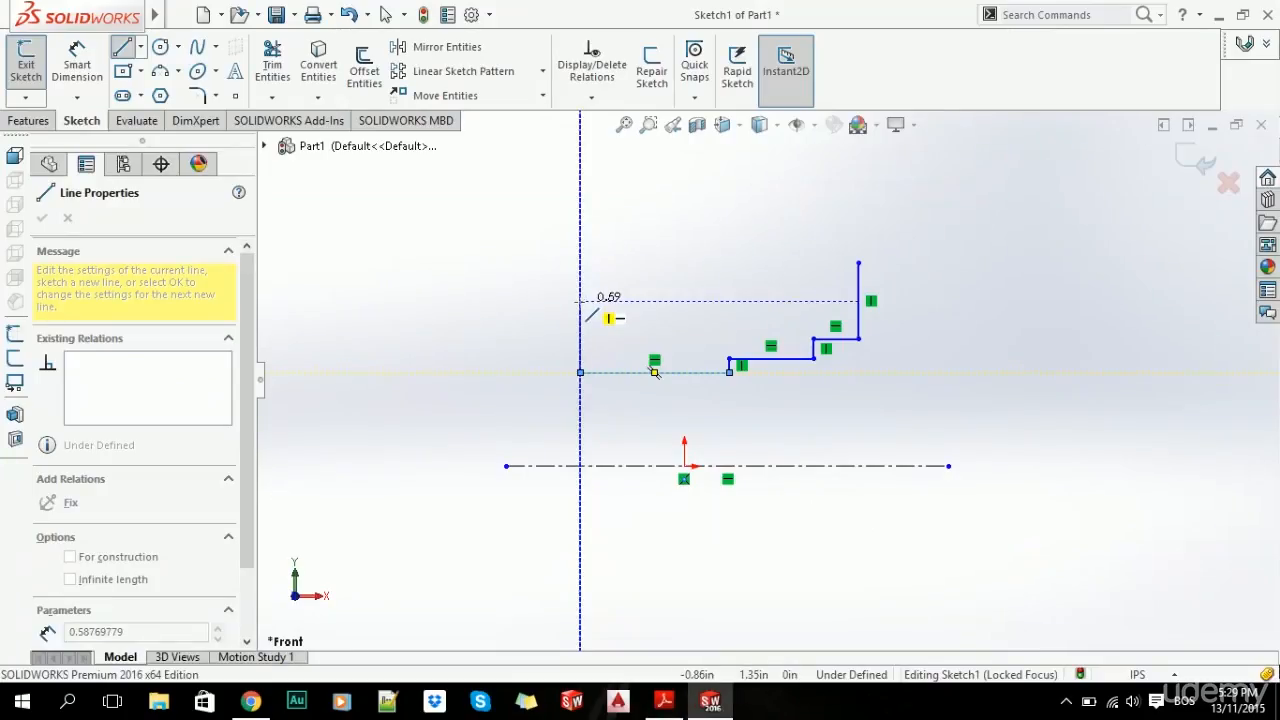
key("alt+Tab")
key("alt+Tab")
left_click(580, 300)
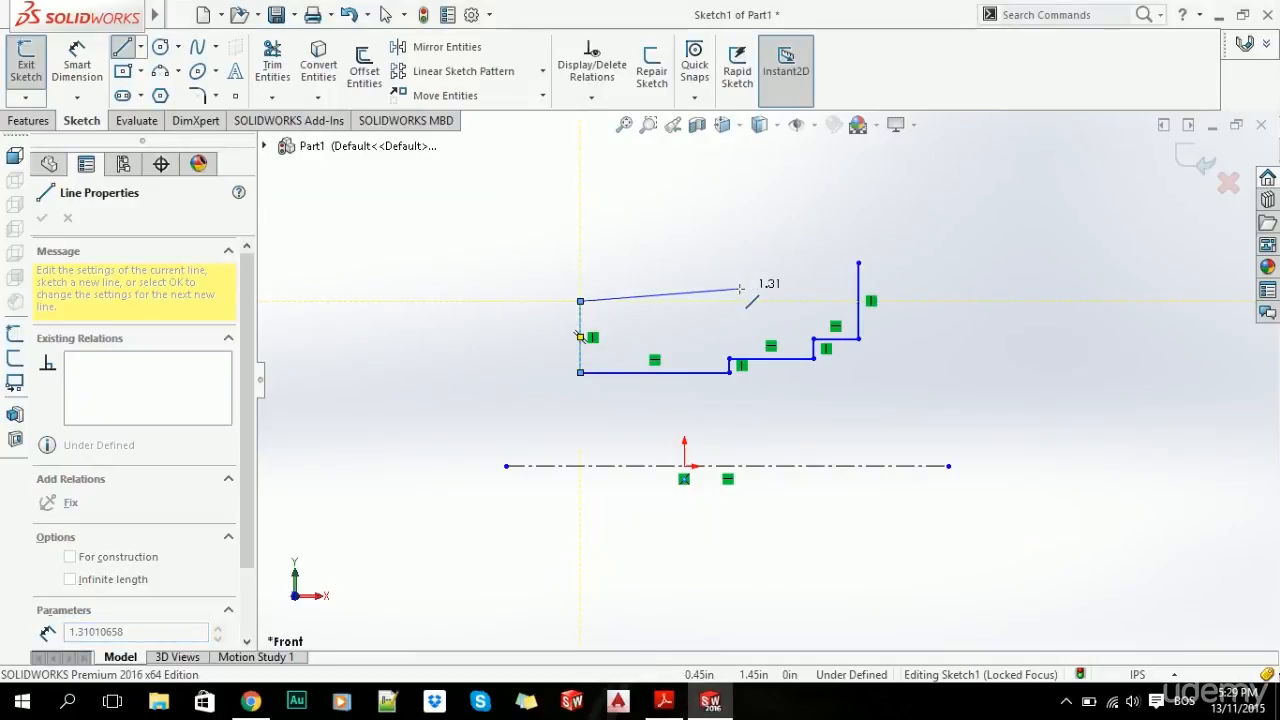
key("alt+Tab")
key("alt+Tab")
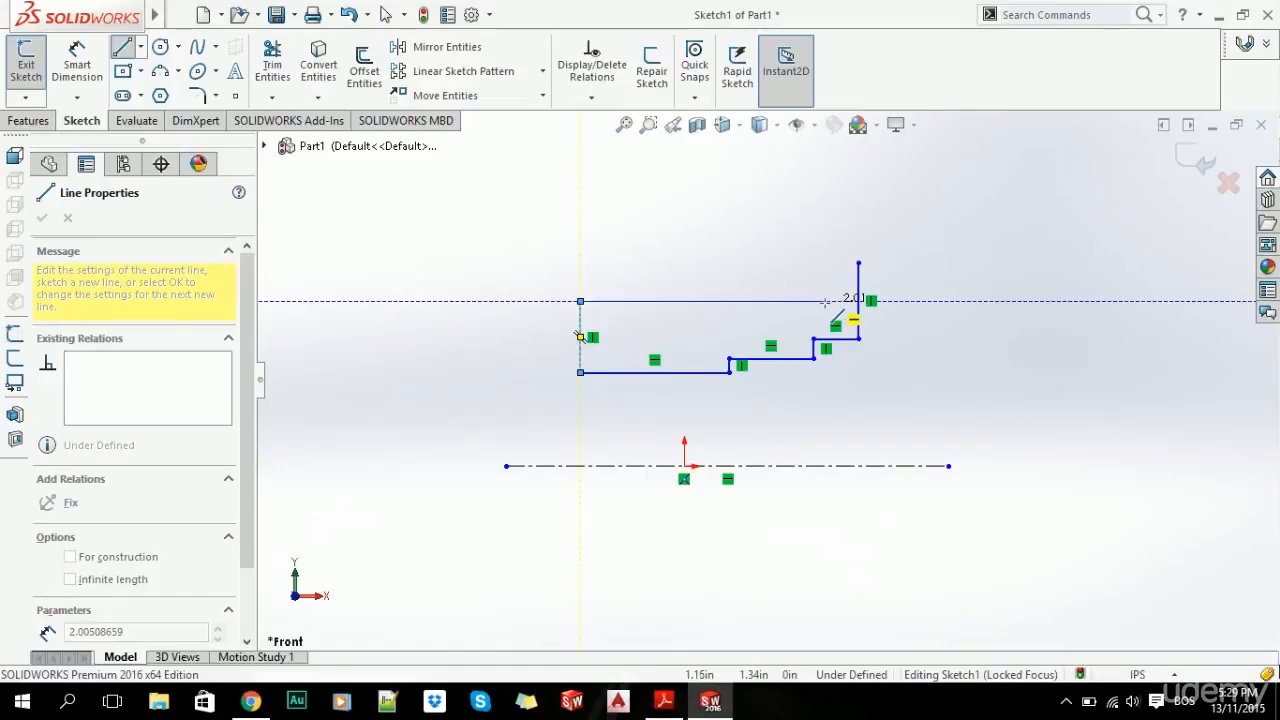
left_click(826, 300)
left_click(826, 263)
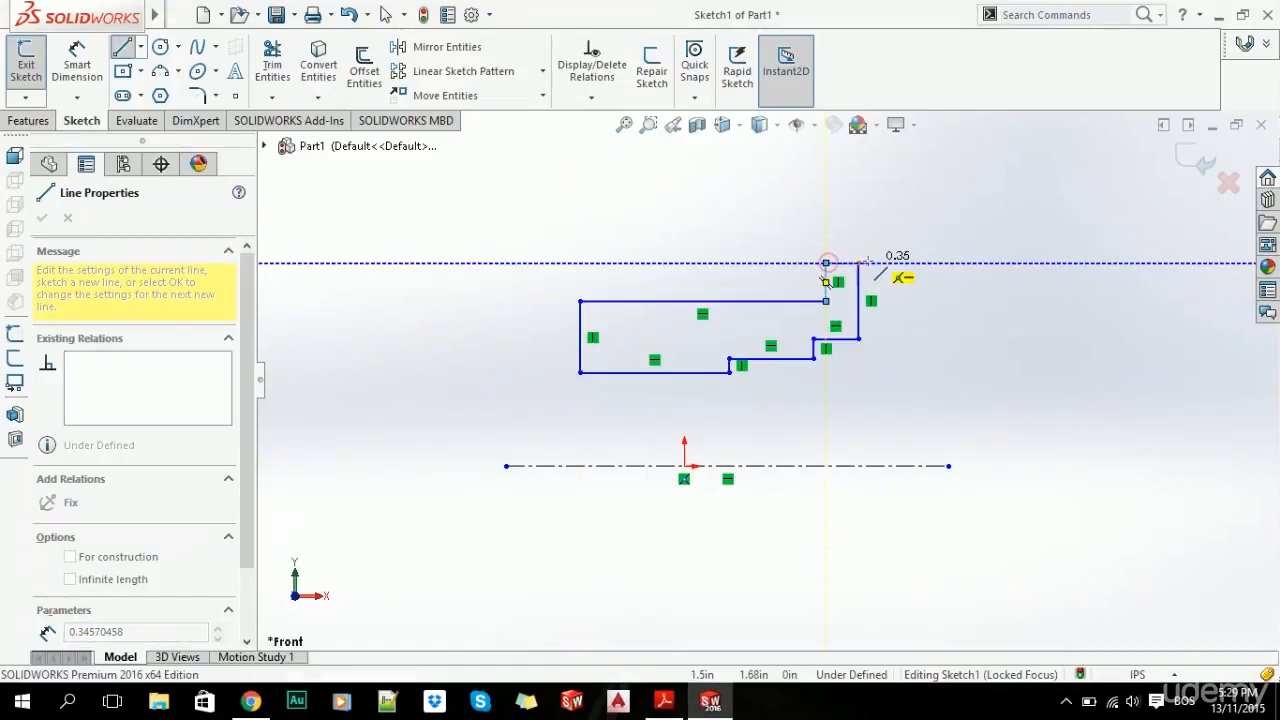
left_click(858, 263)
- Dimension the flange rim about the centerline as a 5.46 in diameter
key("alt+Tab")
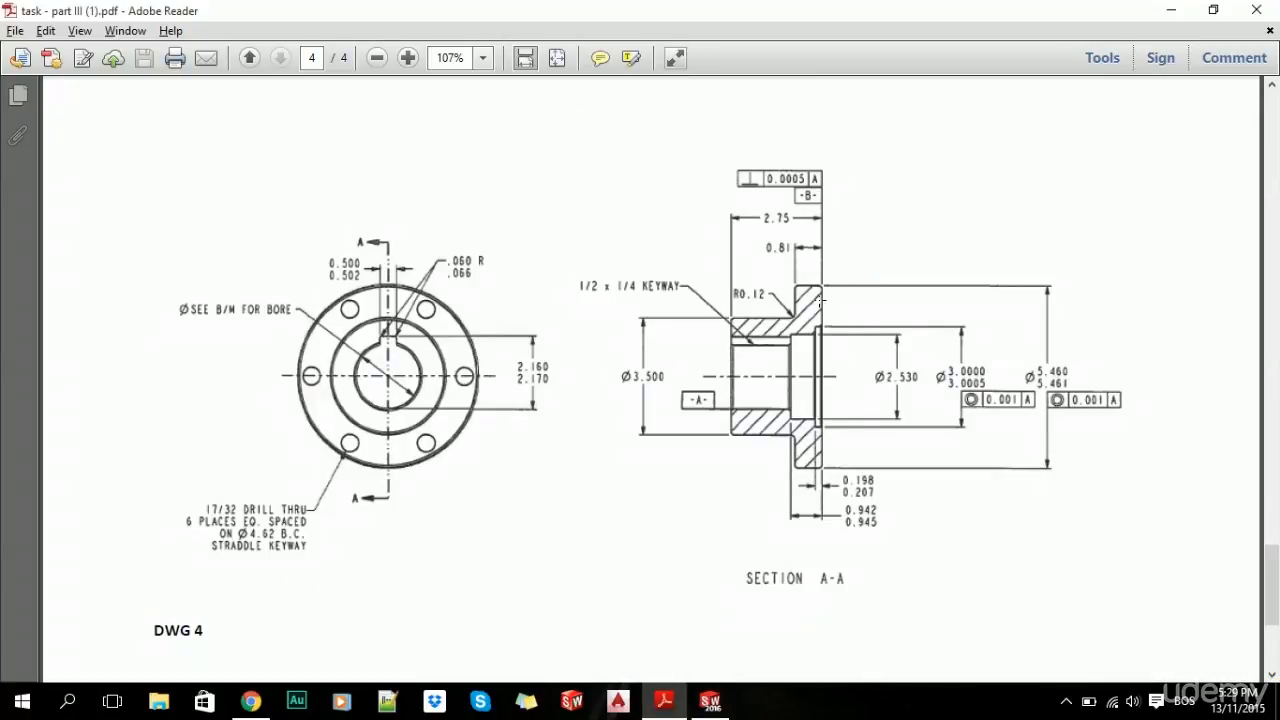
key("alt+Tab")
left_click(62, 66)
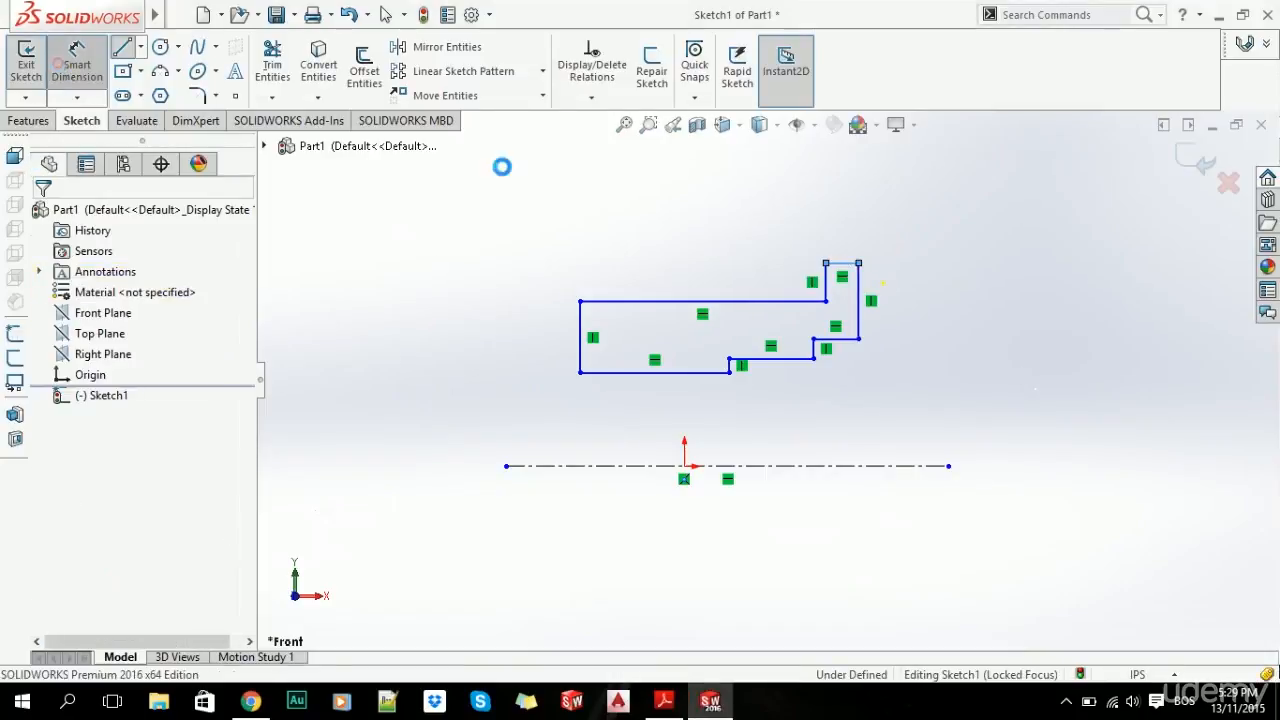
left_click(837, 265)
left_click(876, 466)
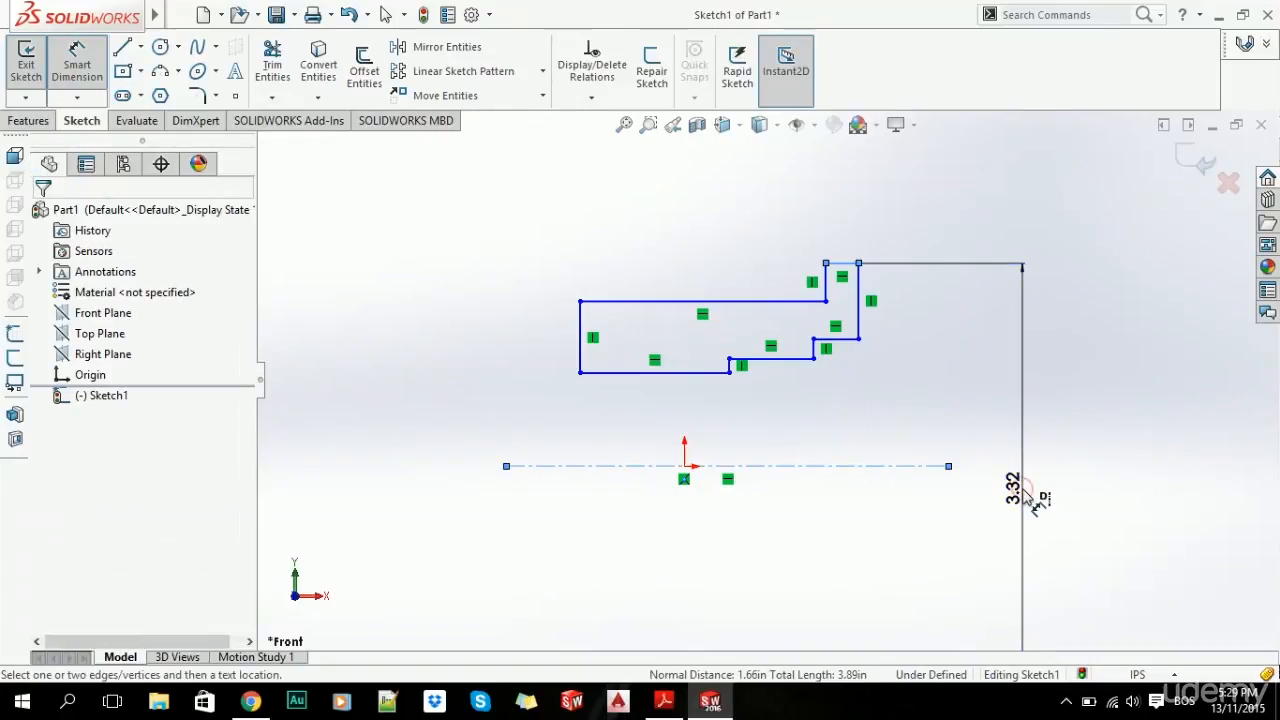
left_click(1023, 491)
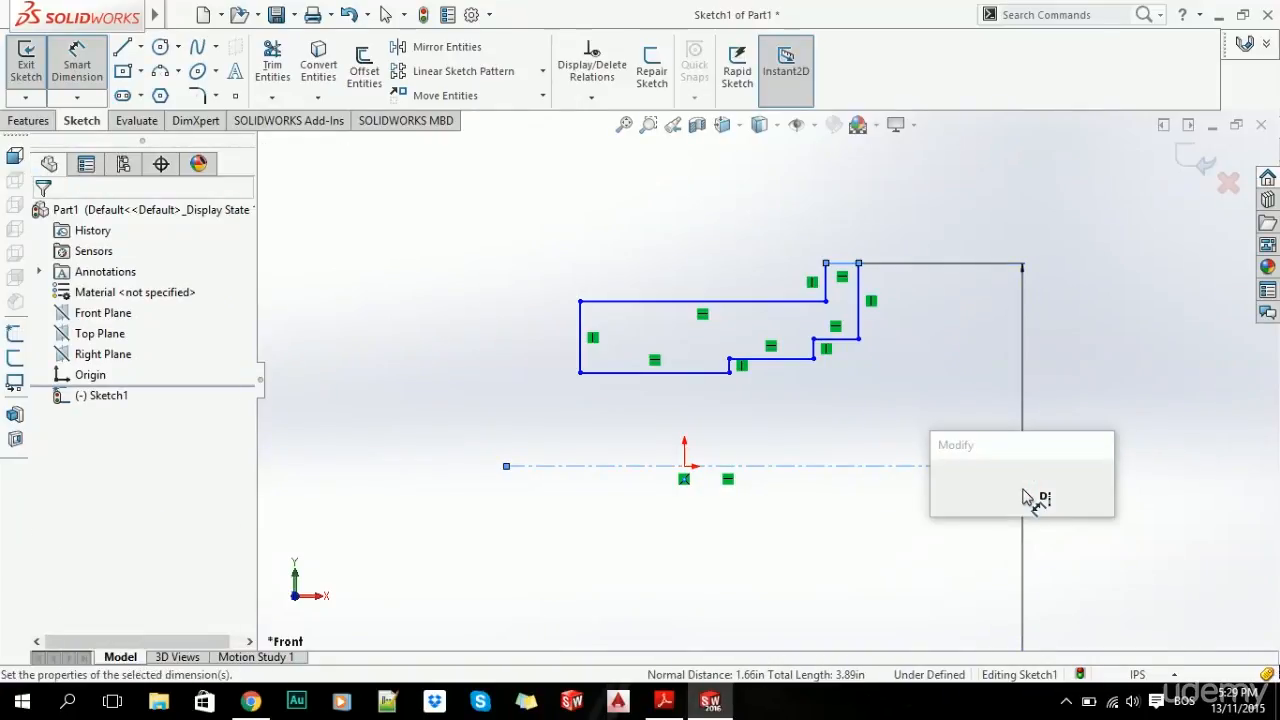
type("5.46")
left_click(943, 486)
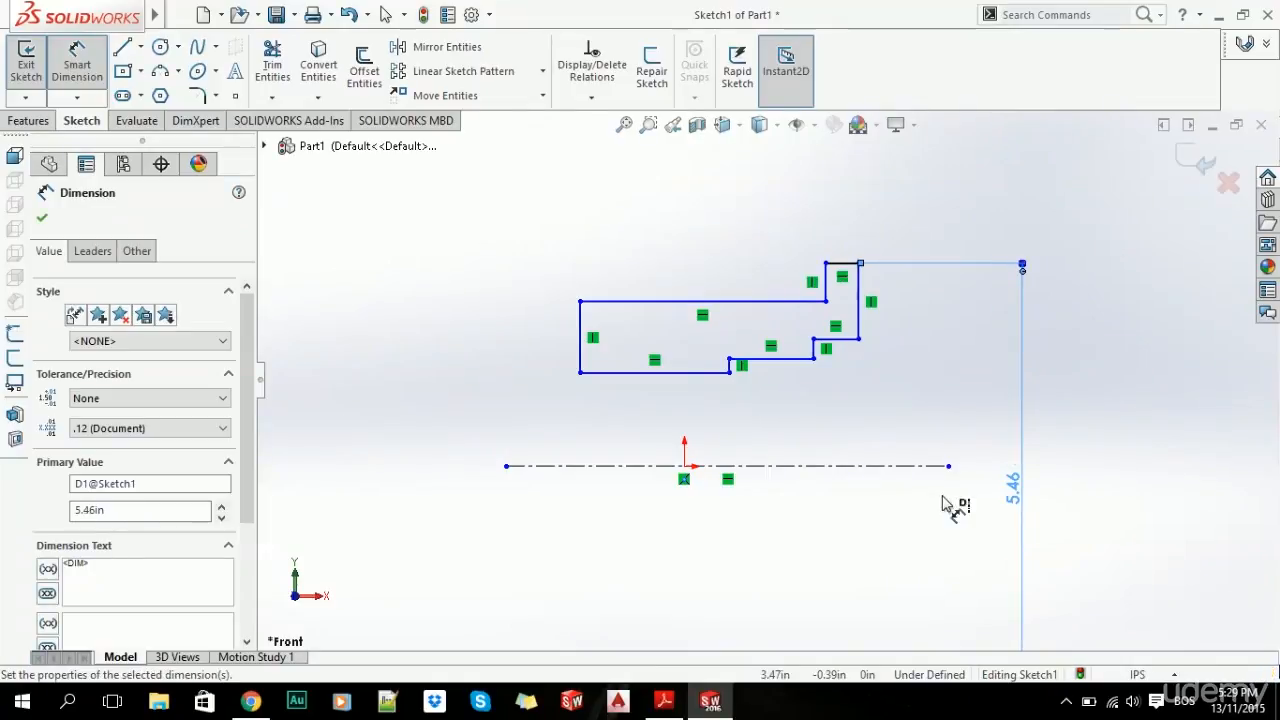
- Dimension the recess line beside the flange face about the centerline as a 3.00 in diameter
key("alt+Tab")
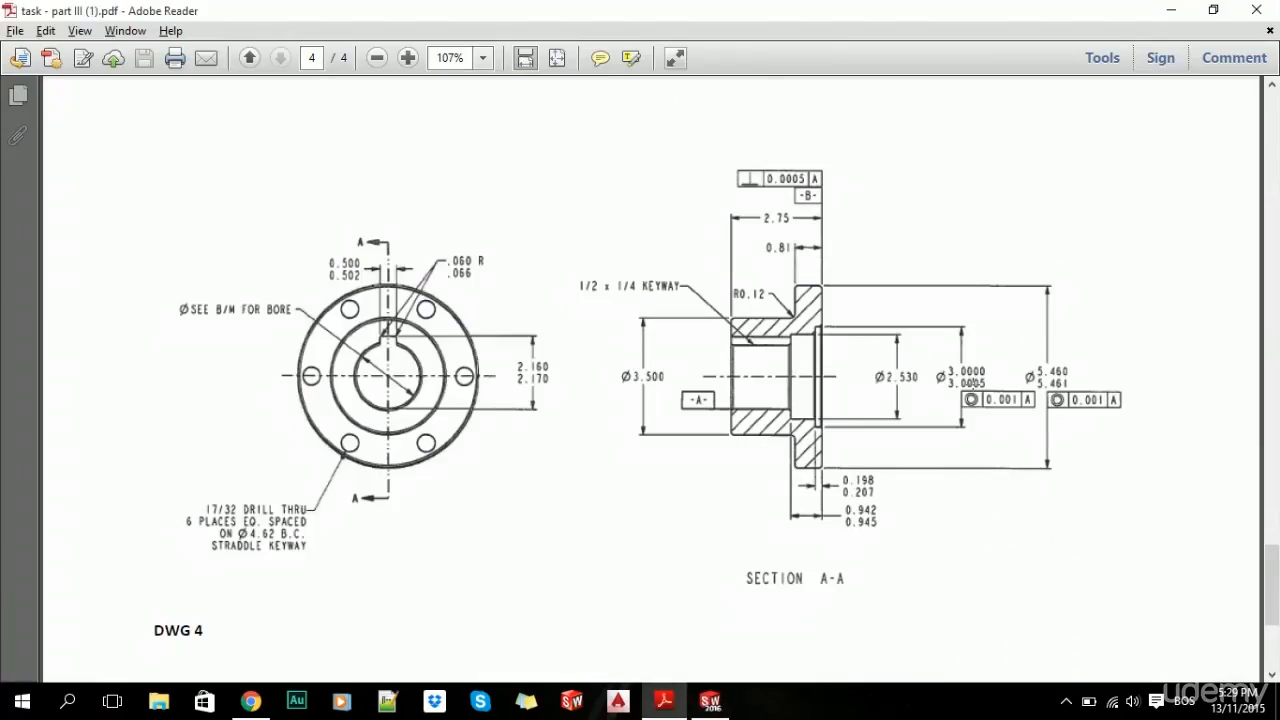
key("alt+Tab")
scroll(871, 363, "down", 2)
left_click(840, 346)
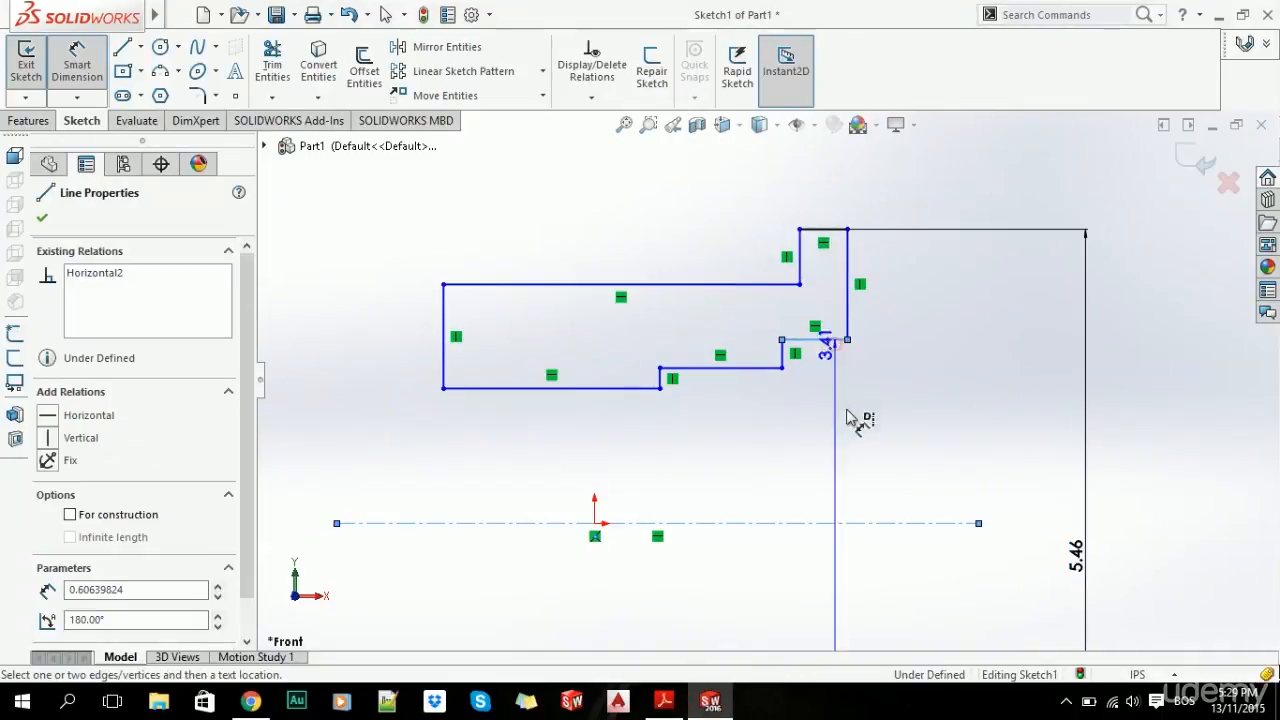
left_click(1032, 540)
key("Return")
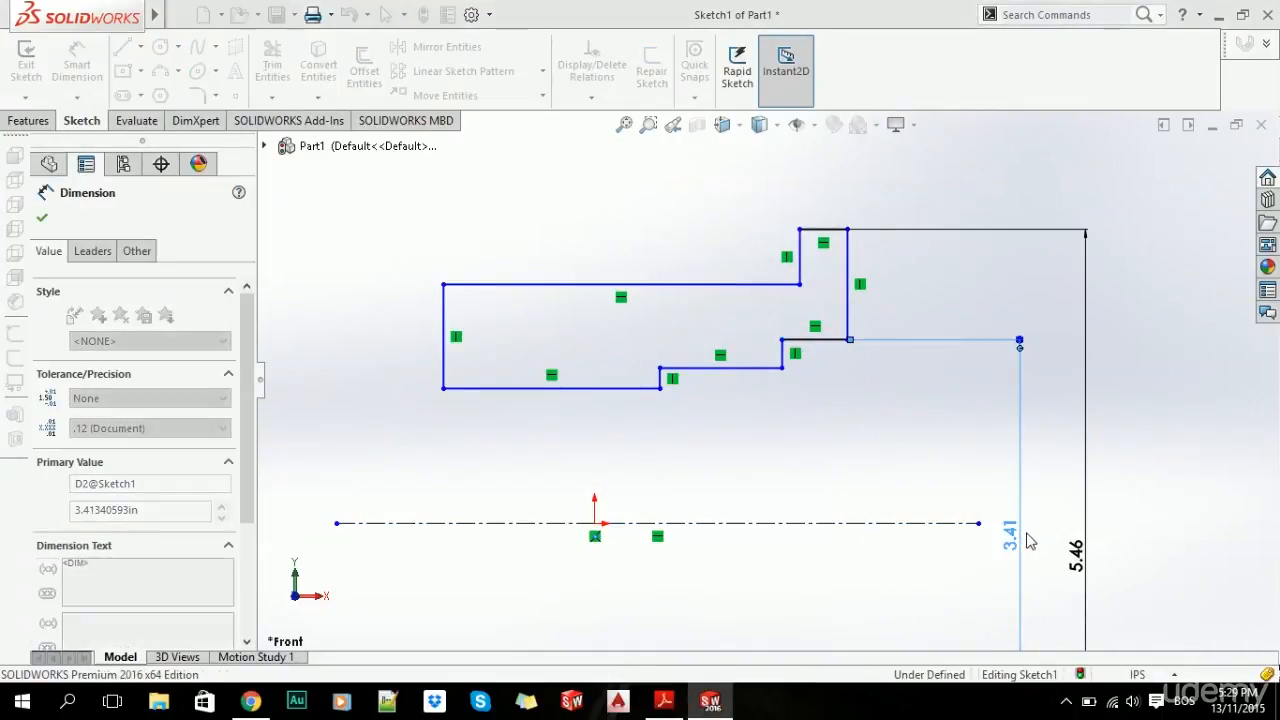
- Dimension the outer hub line about the centerline as a 3.5 in diameter
key("alt+Tab")
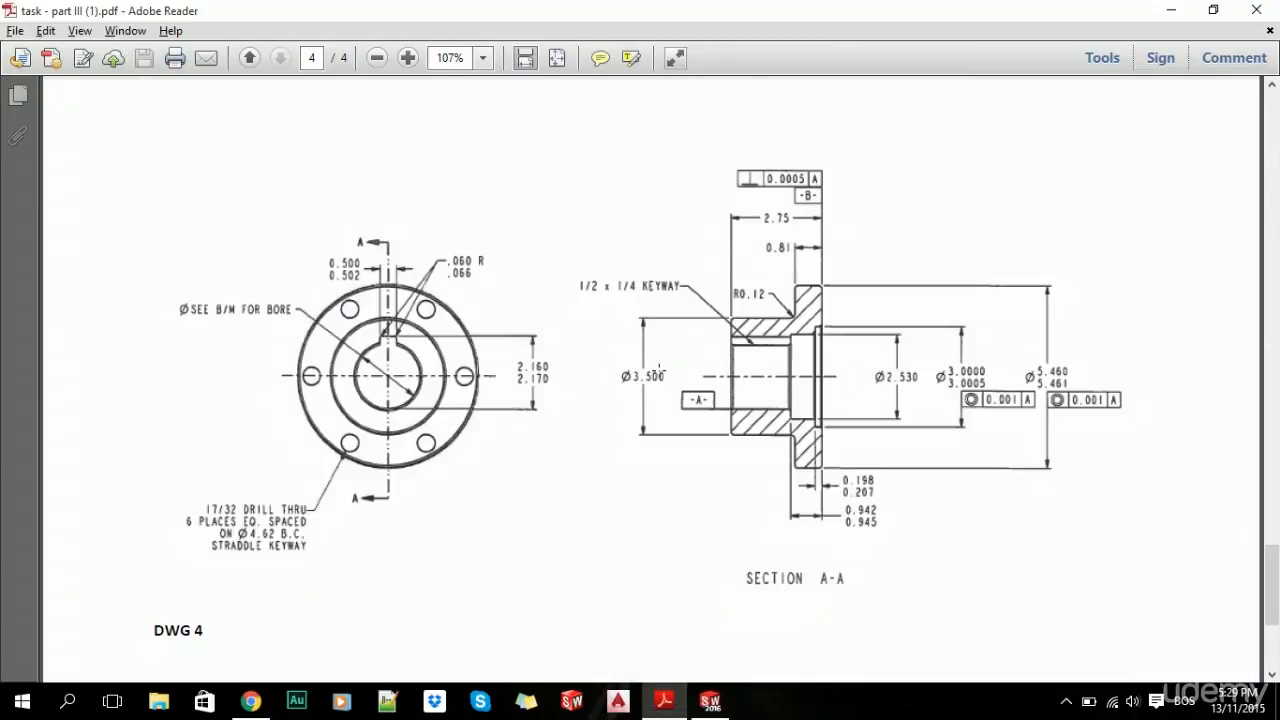
key("alt+Tab")
left_click(478, 307)
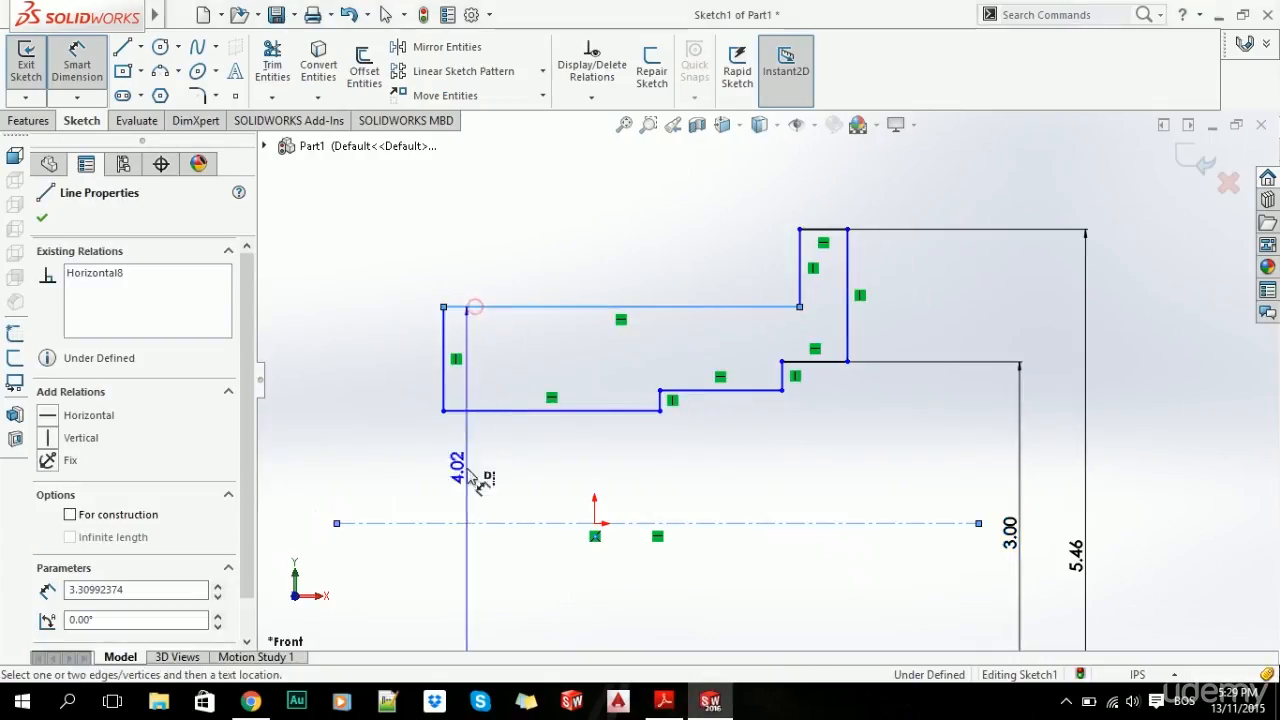
left_click(380, 560)
type("3.5")
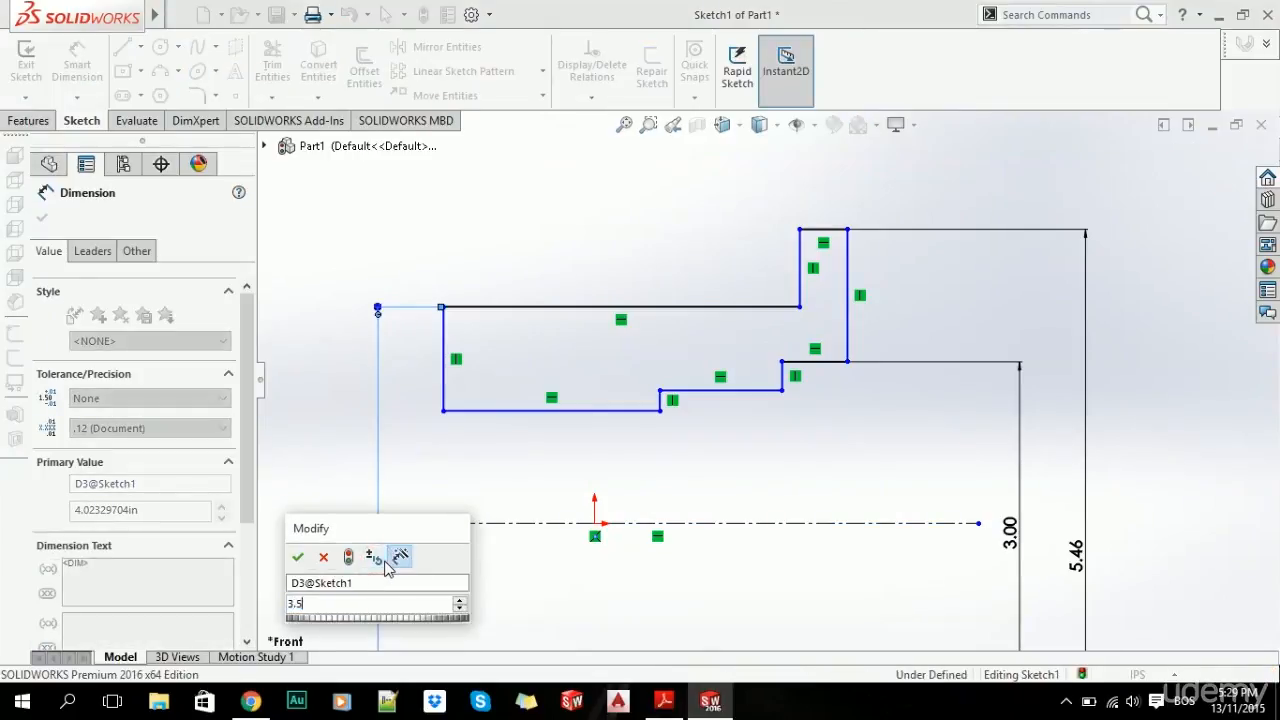
key("Return")
- Dimension the counterbore line between the two inner steps about the centerline as a 2.53 in diameter
key("alt+Tab")
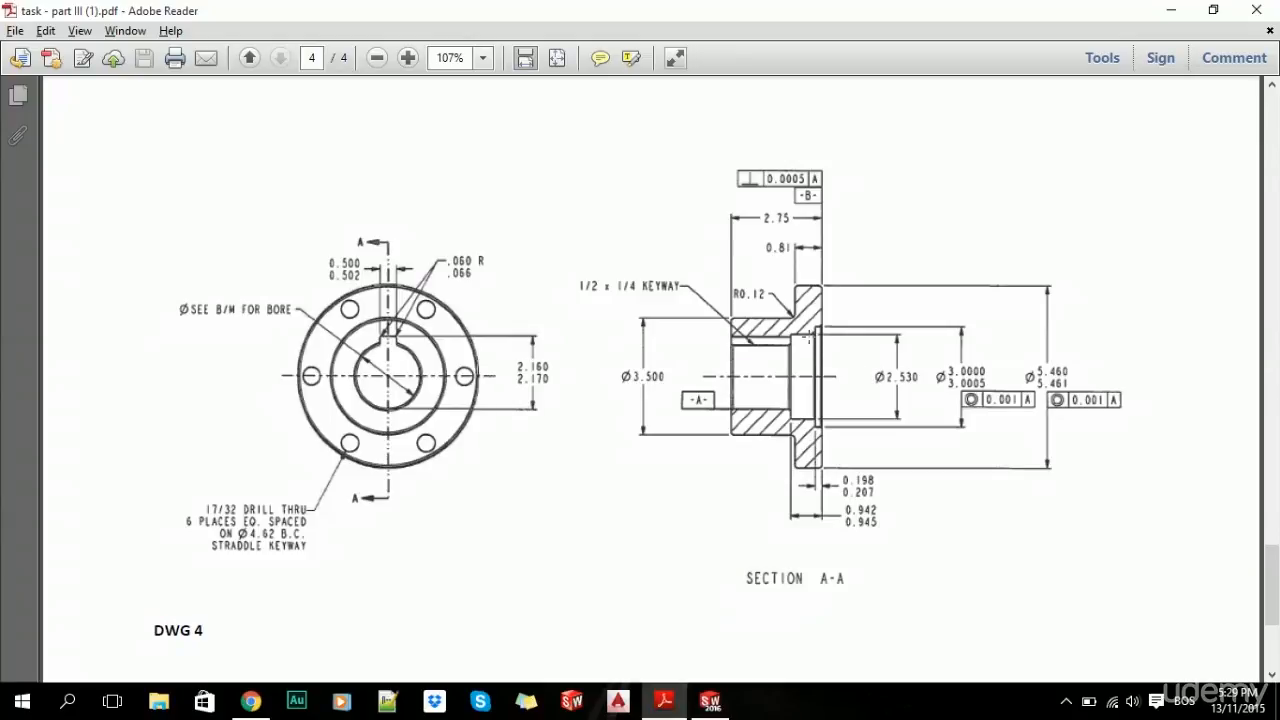
key("alt+Tab")
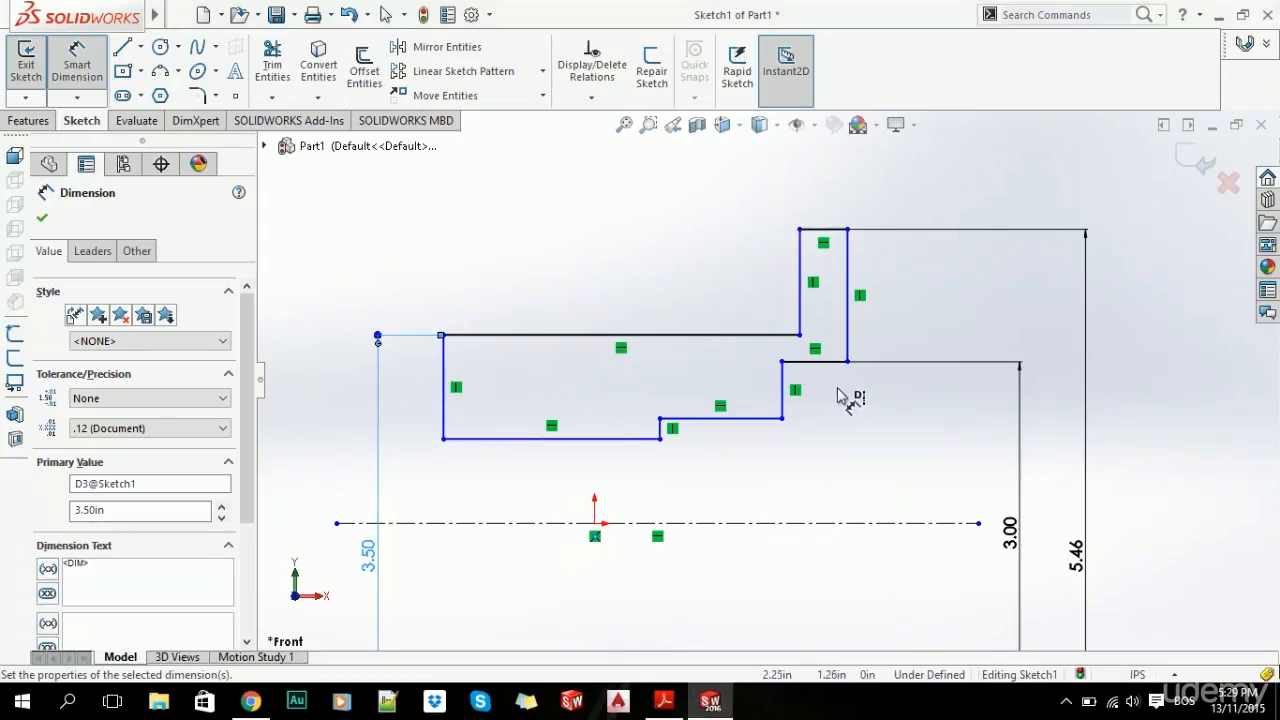
left_click(752, 418)
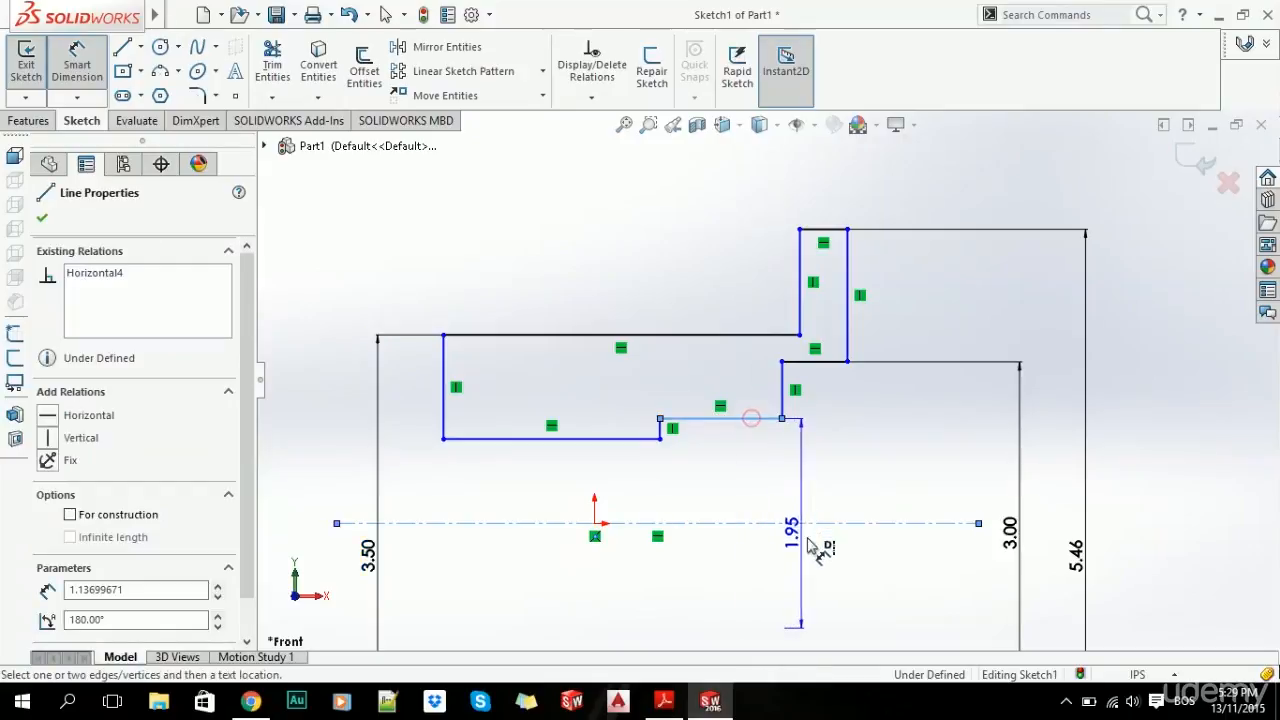
left_click(830, 522)
left_click(866, 567)
type("2.53")
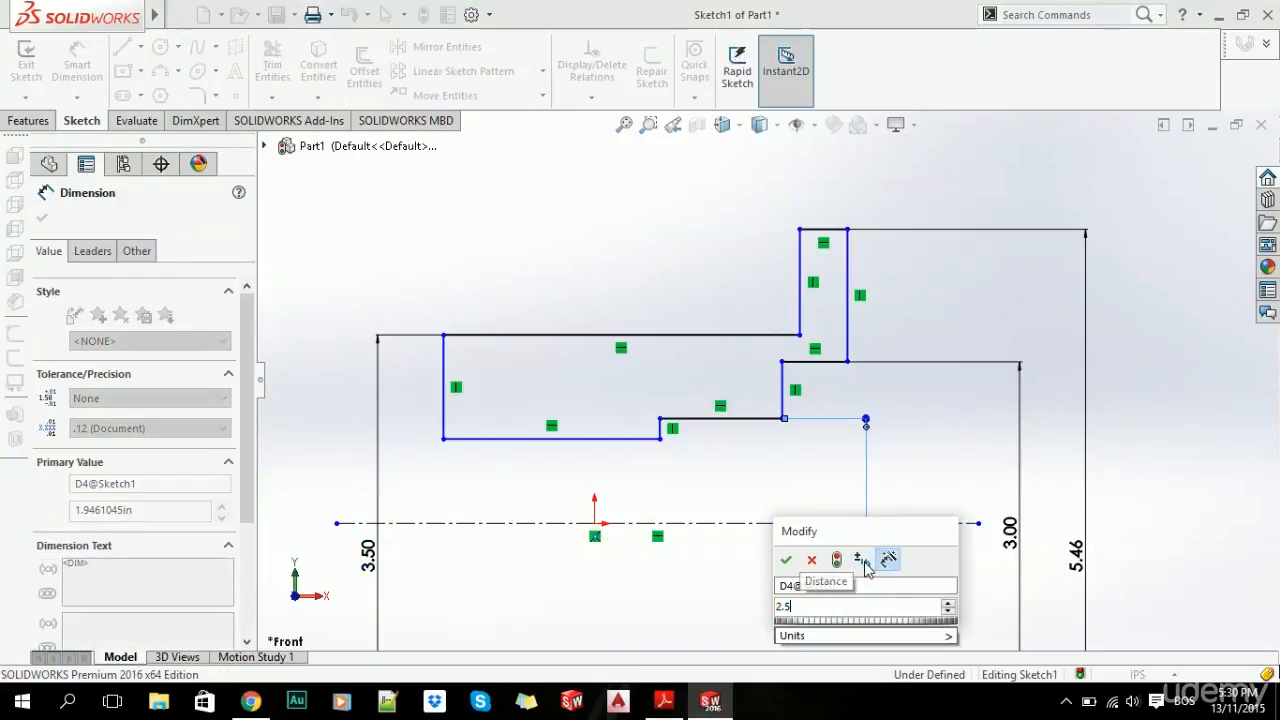
key("Return")
- Dimension the recess depth from the small inner step to the flange face as 0.198 in
key("alt+Tab")
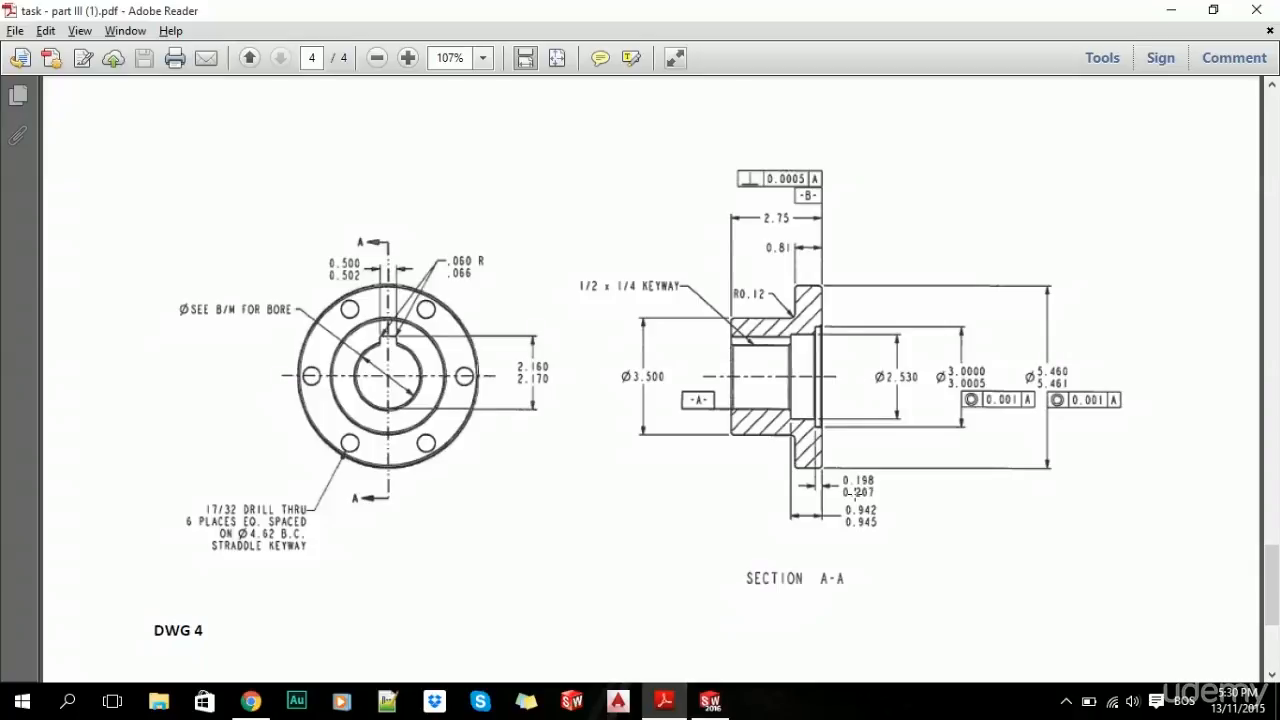
key("alt+Tab")
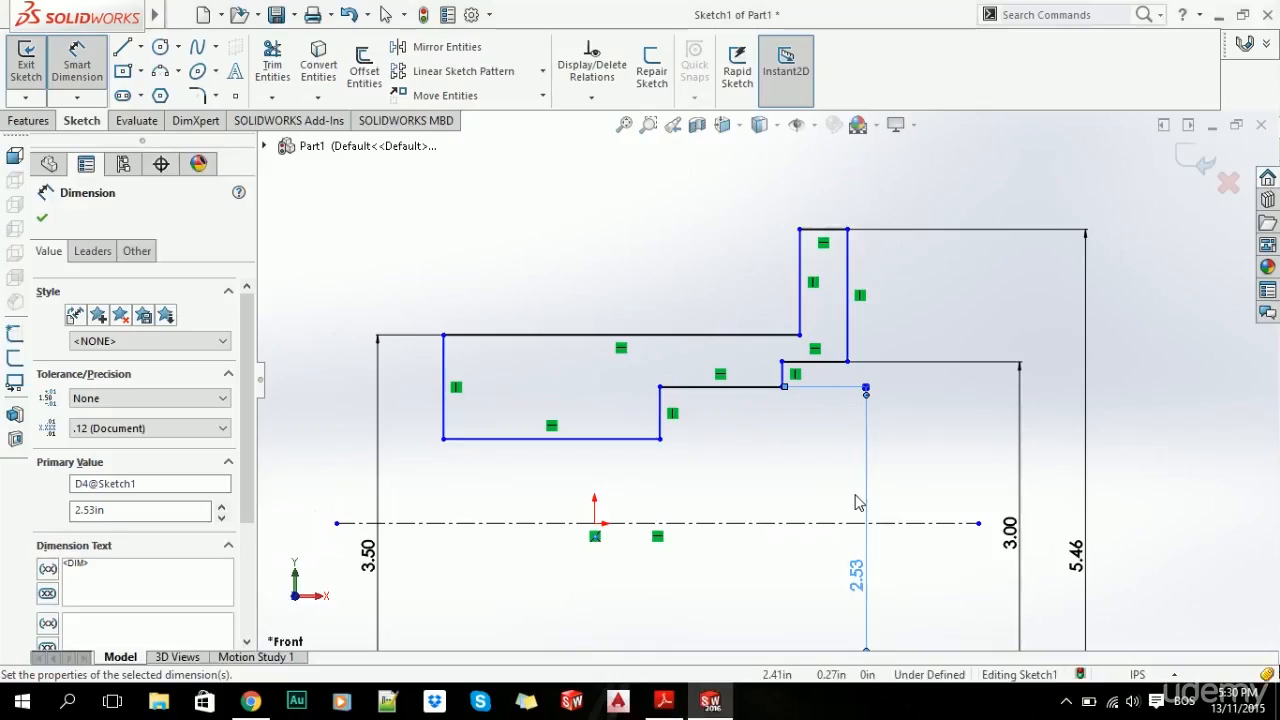
left_click(800, 320)
key("Escape")
key("Escape")
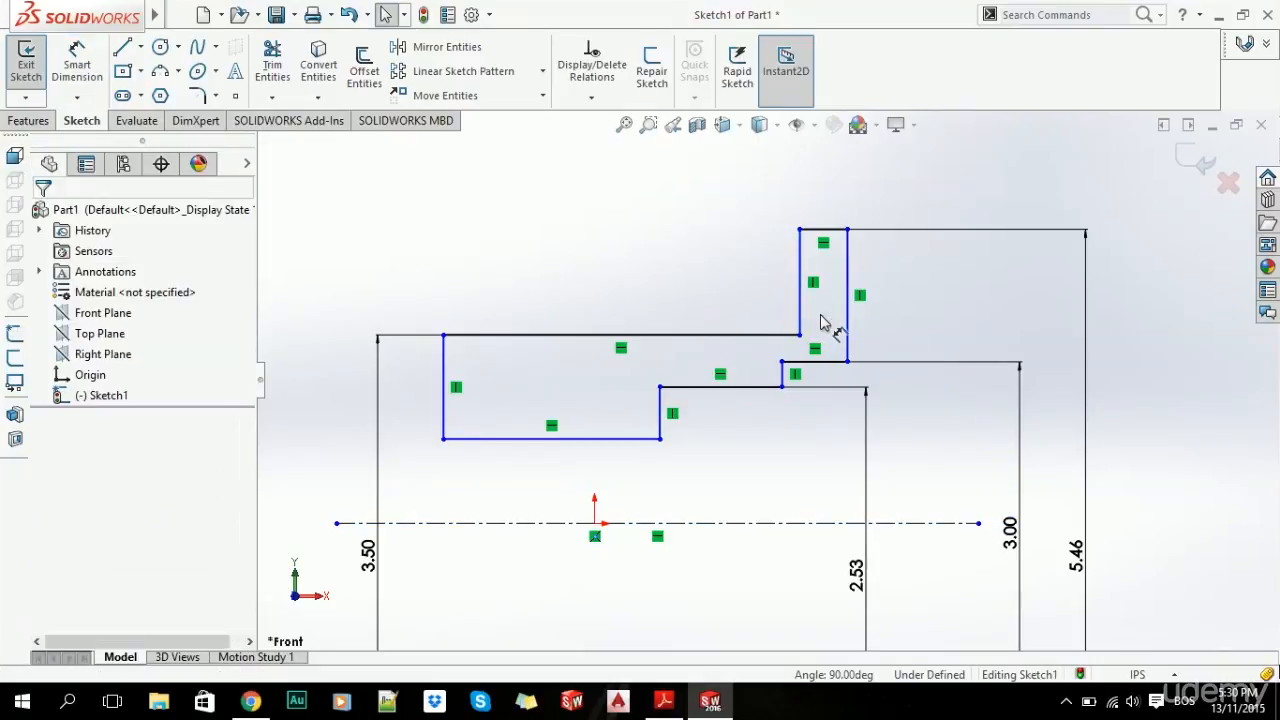
left_click(77, 62)
left_click(785, 373)
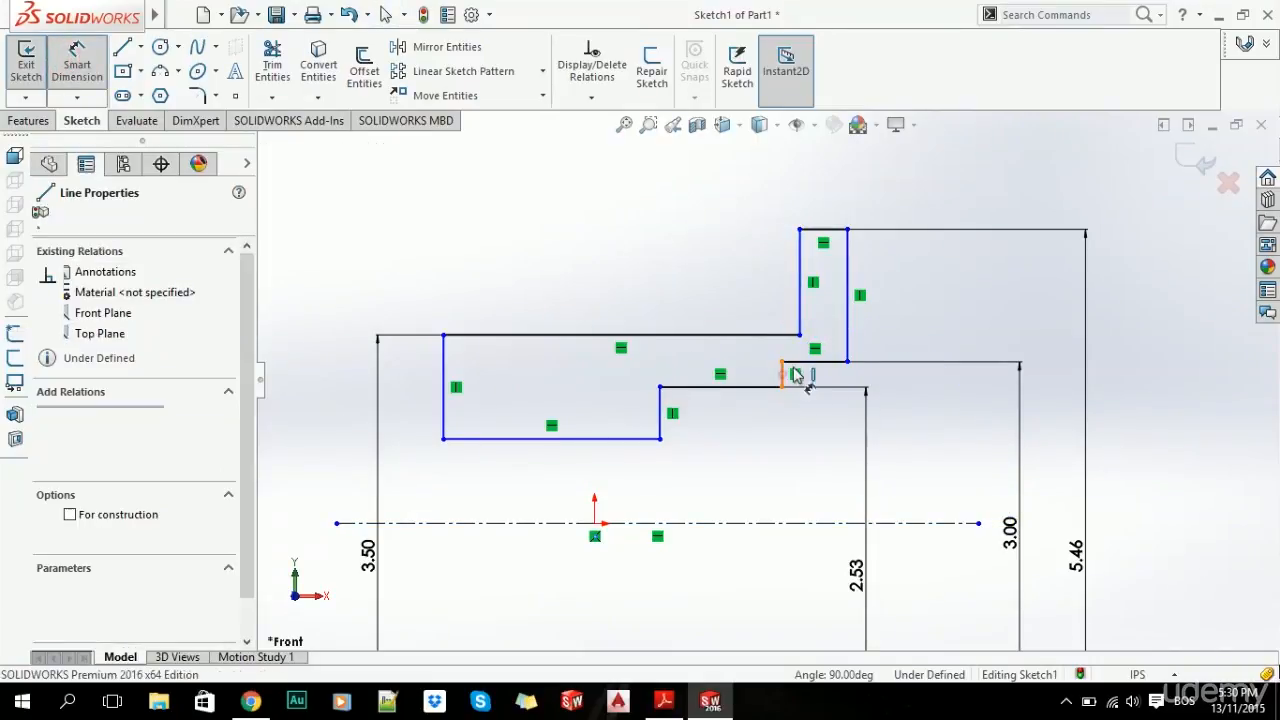
left_click(847, 310)
left_click(872, 186)
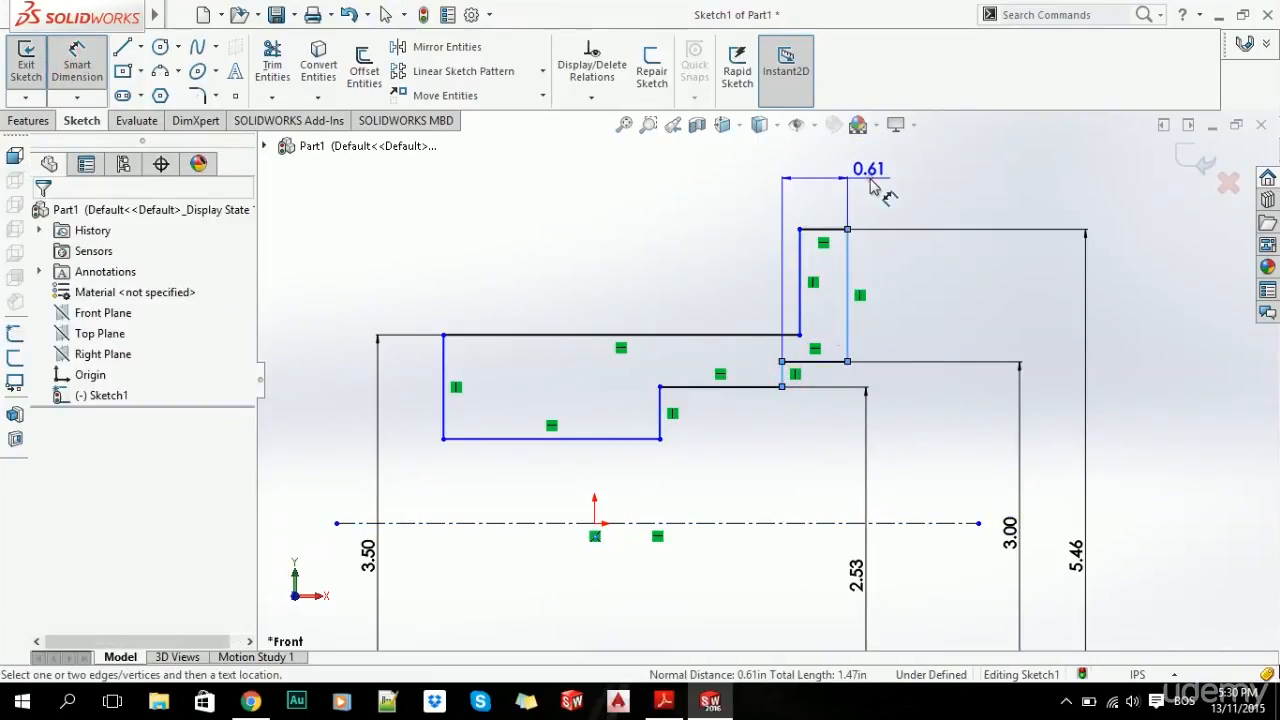
type("0.198")
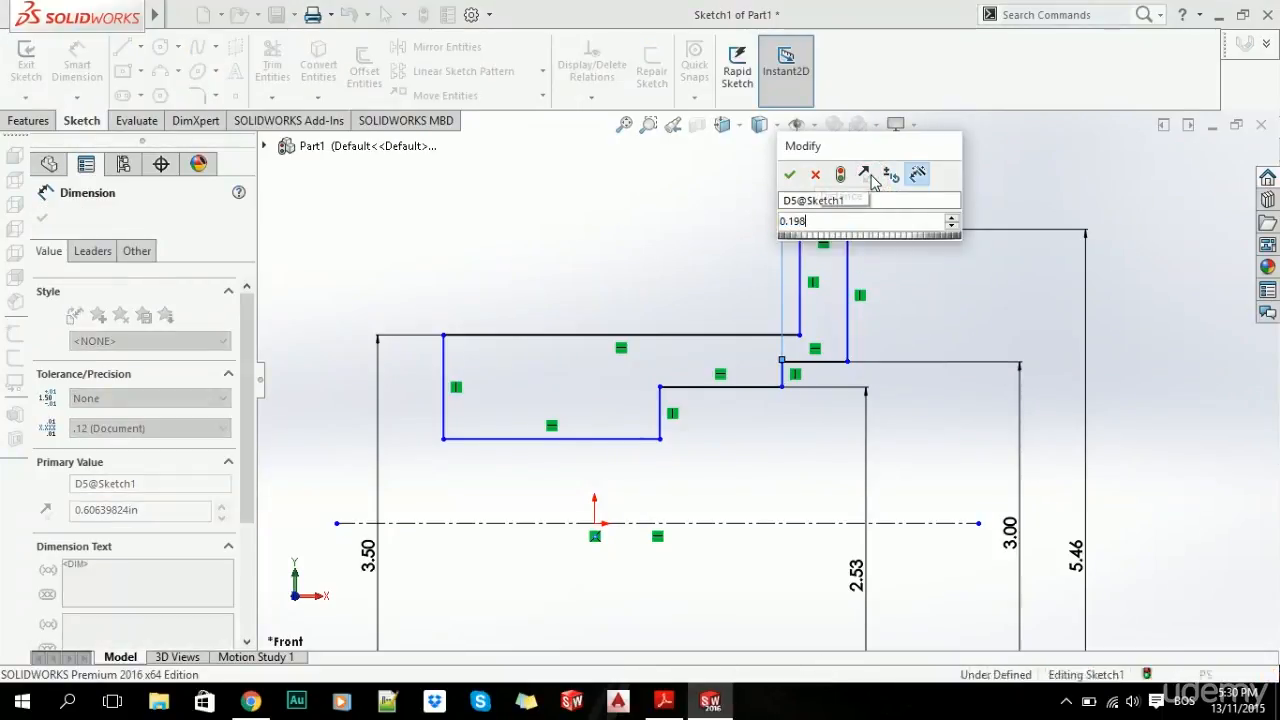
key("Return")
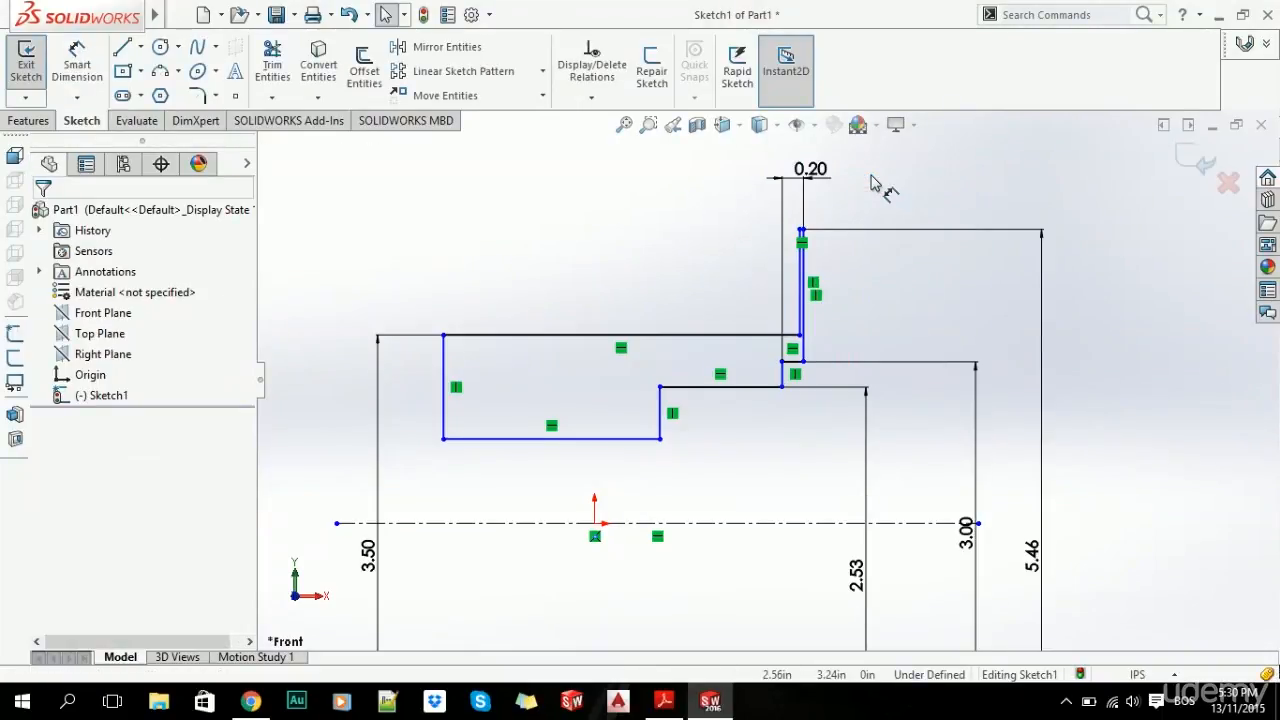
- Dimension the flange rim's thickness along its outer edge as 0.8 in
key("alt+Tab")
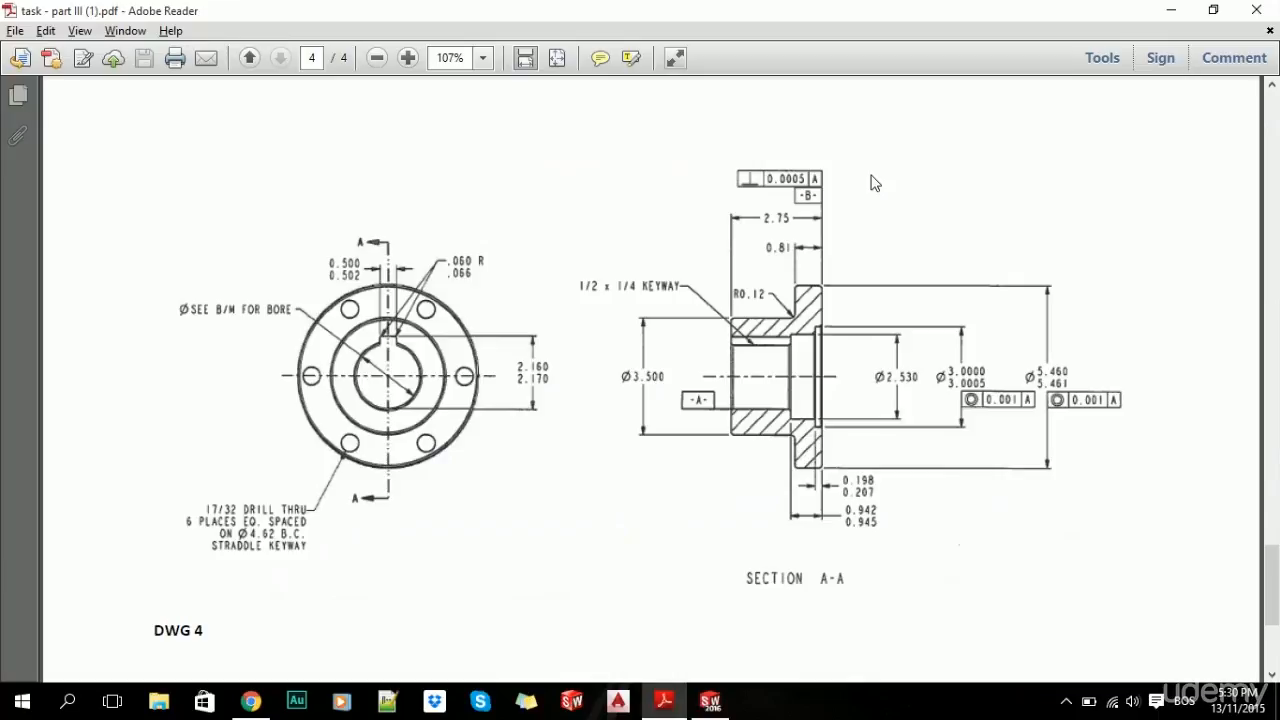
key("alt+Tab")
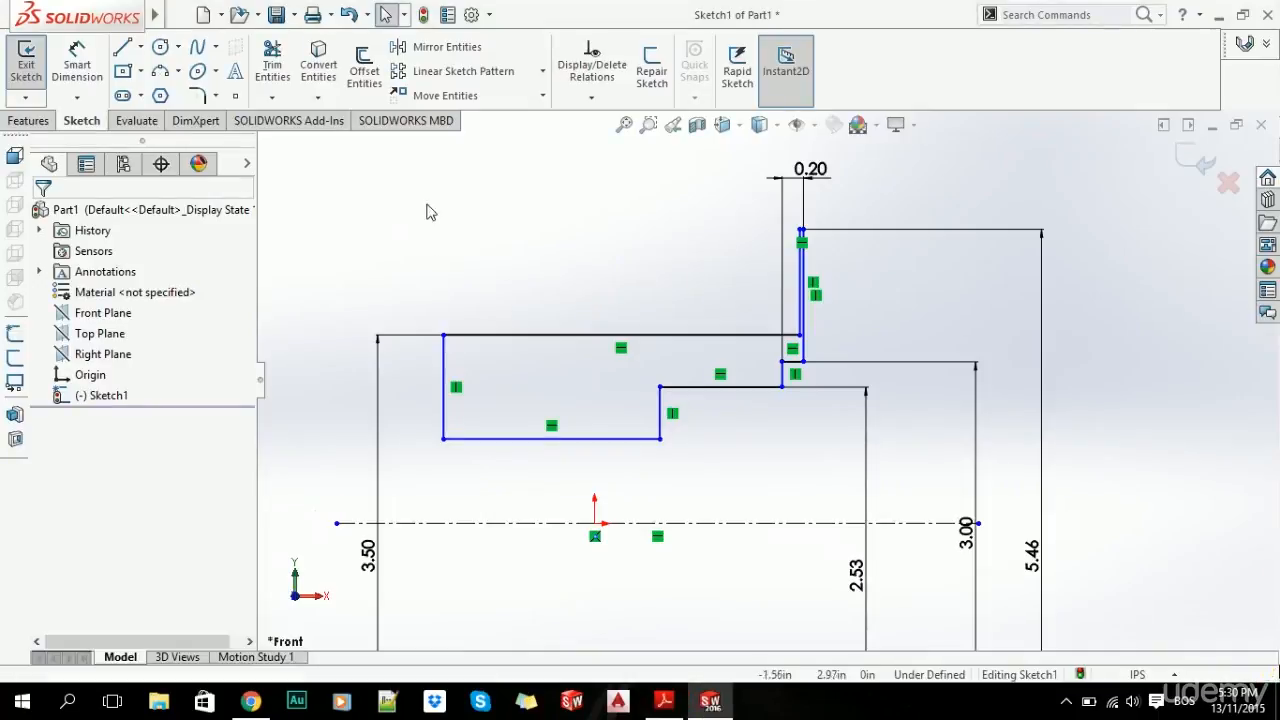
left_click(77, 62)
scroll(806, 290, "down", 8)
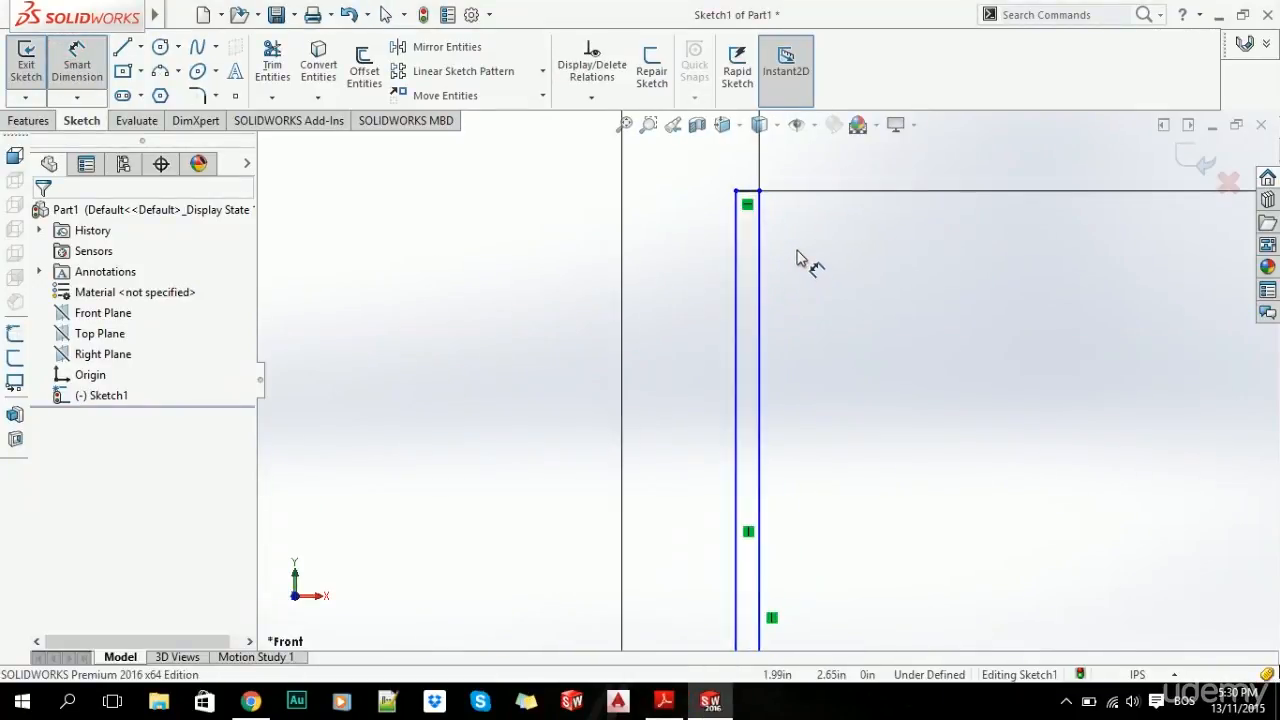
left_click(710, 175)
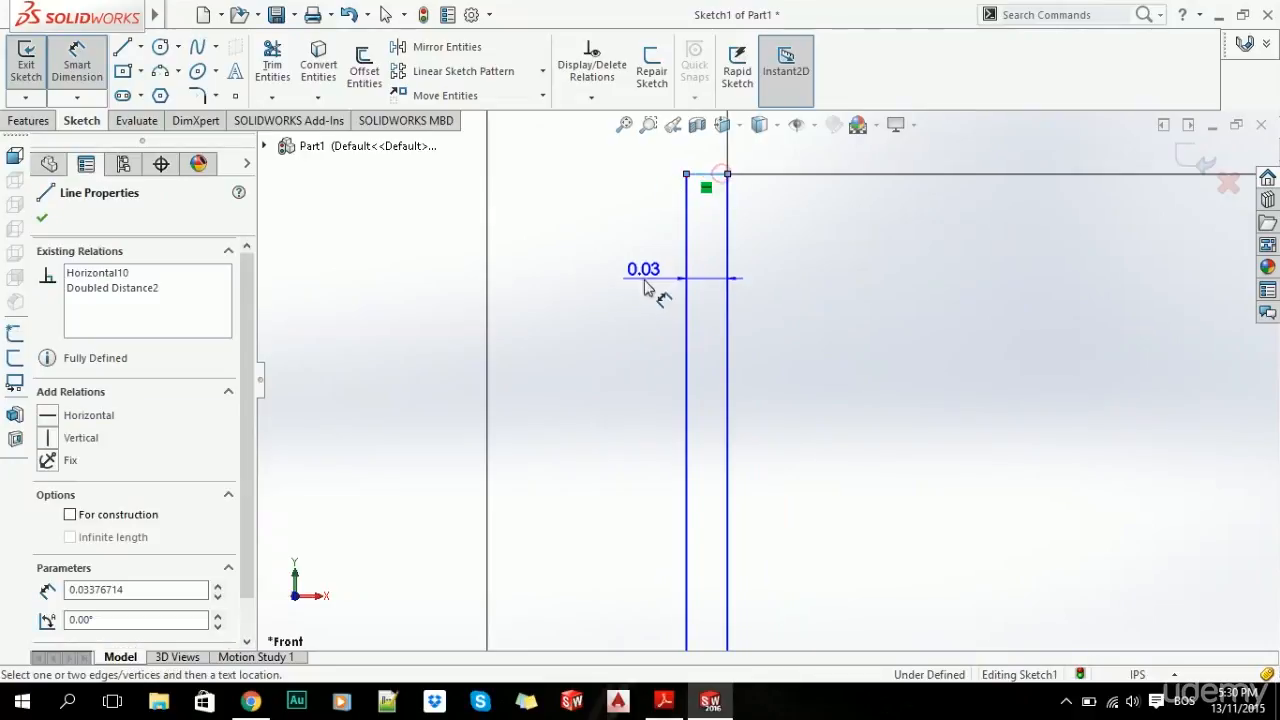
scroll(655, 240, "up", 3)
left_click(640, 174)
type("0.8")
key("Return")
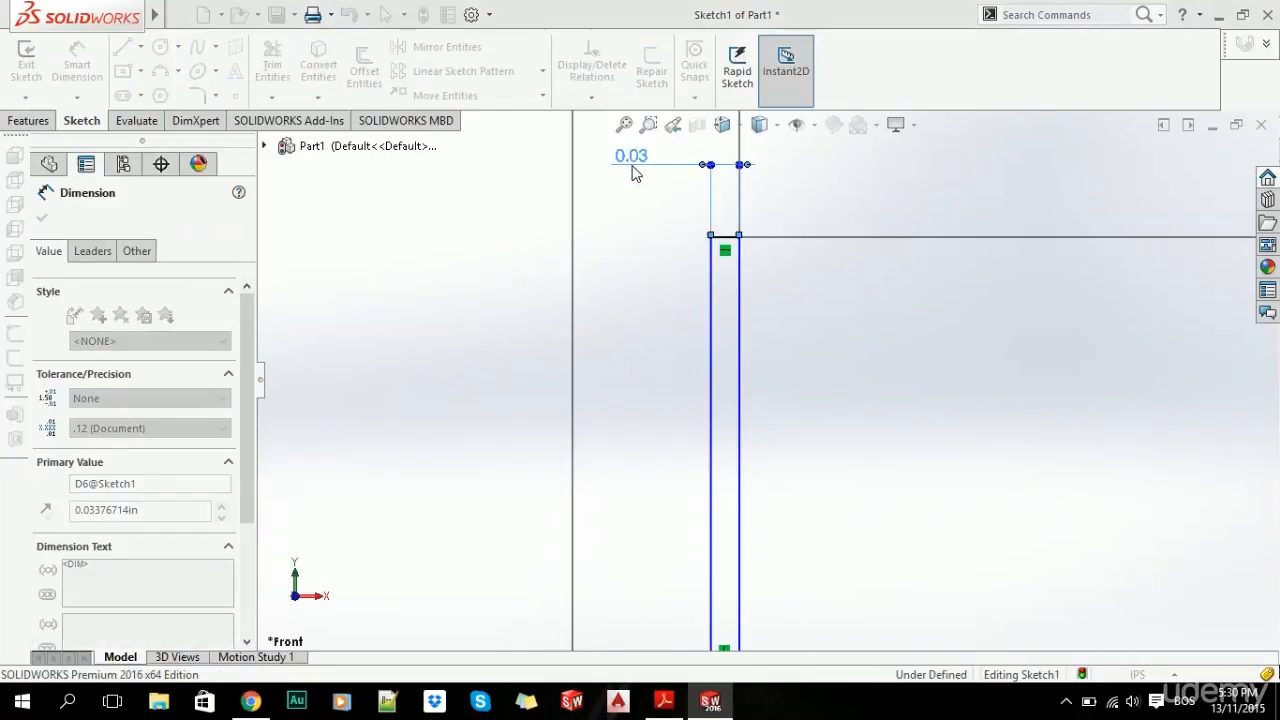
scroll(632, 380, "up", 1)
scroll(650, 420, "up", 5)
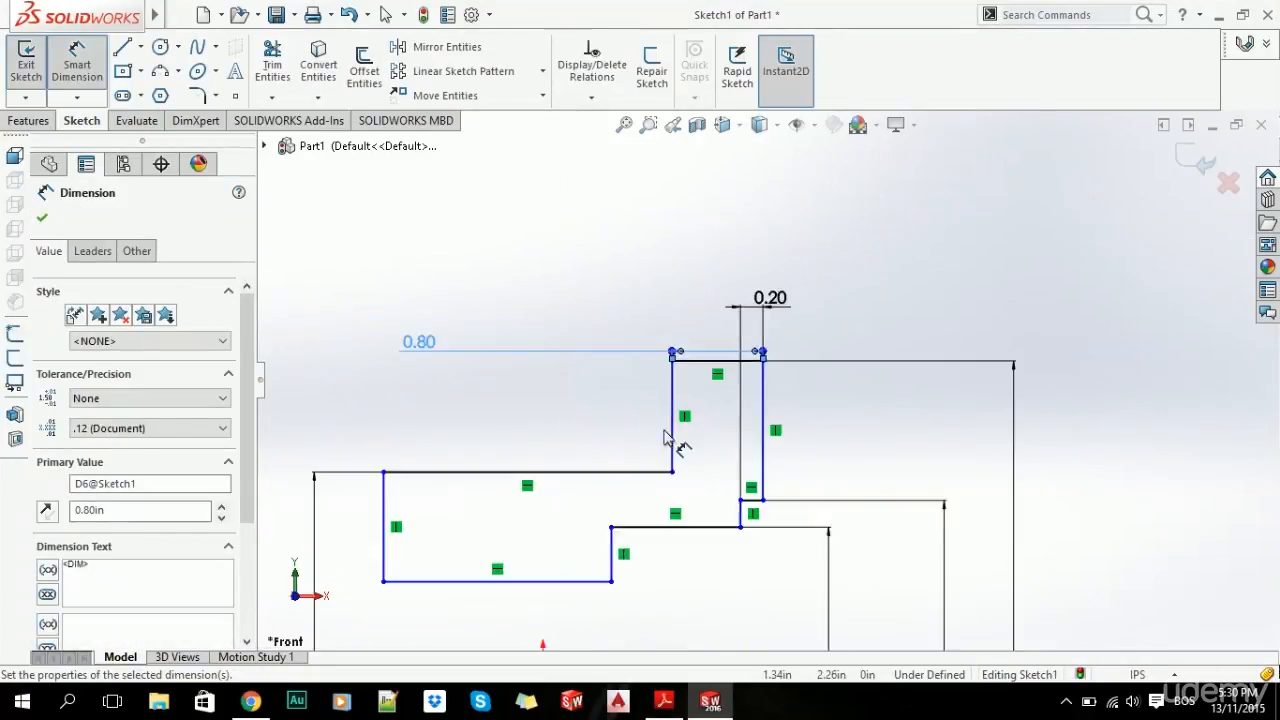
- Dimension the counterbore depth from the bore shoulder to the flange face as 0.942 in, following the drawing
key("alt+Tab")
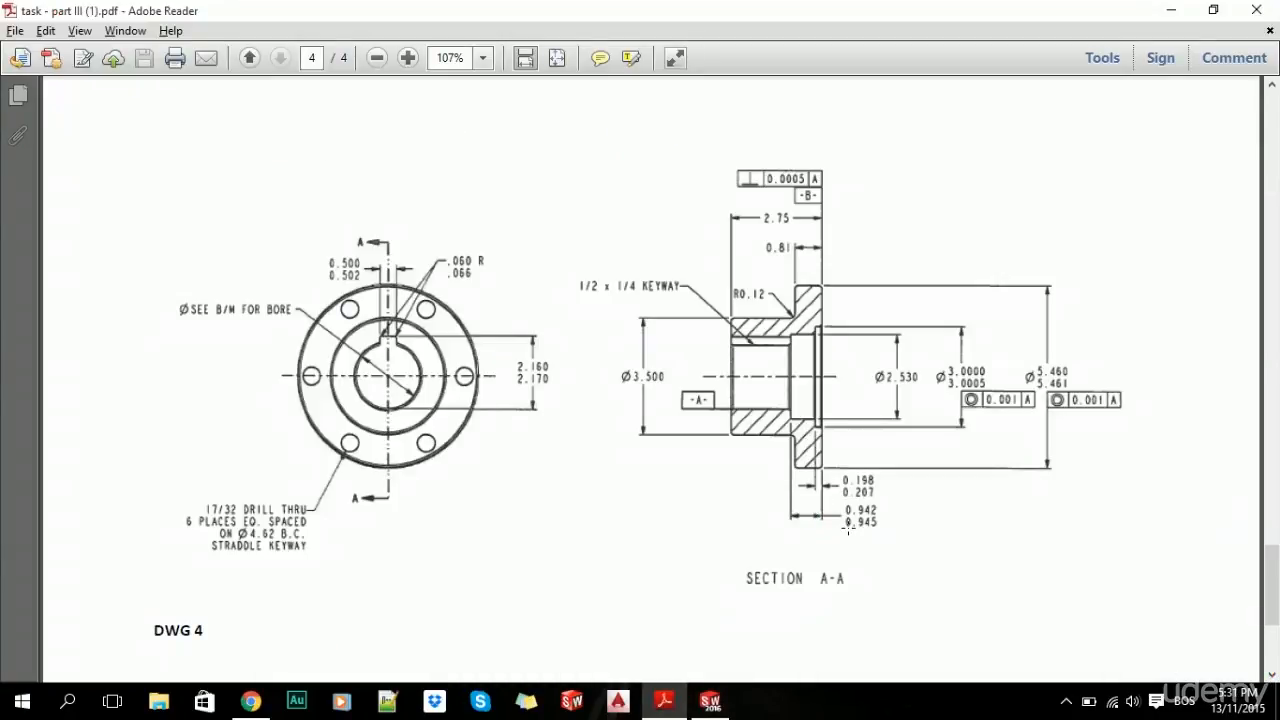
key("alt+Tab")
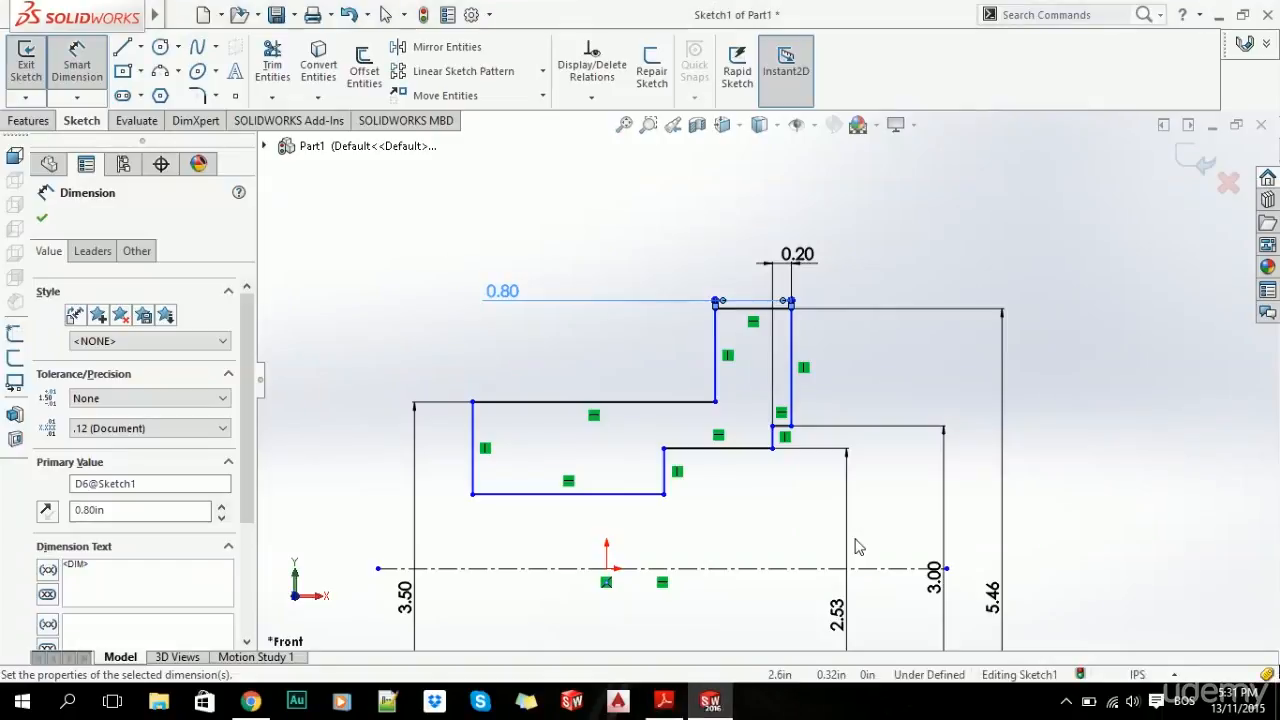
left_click(78, 66)
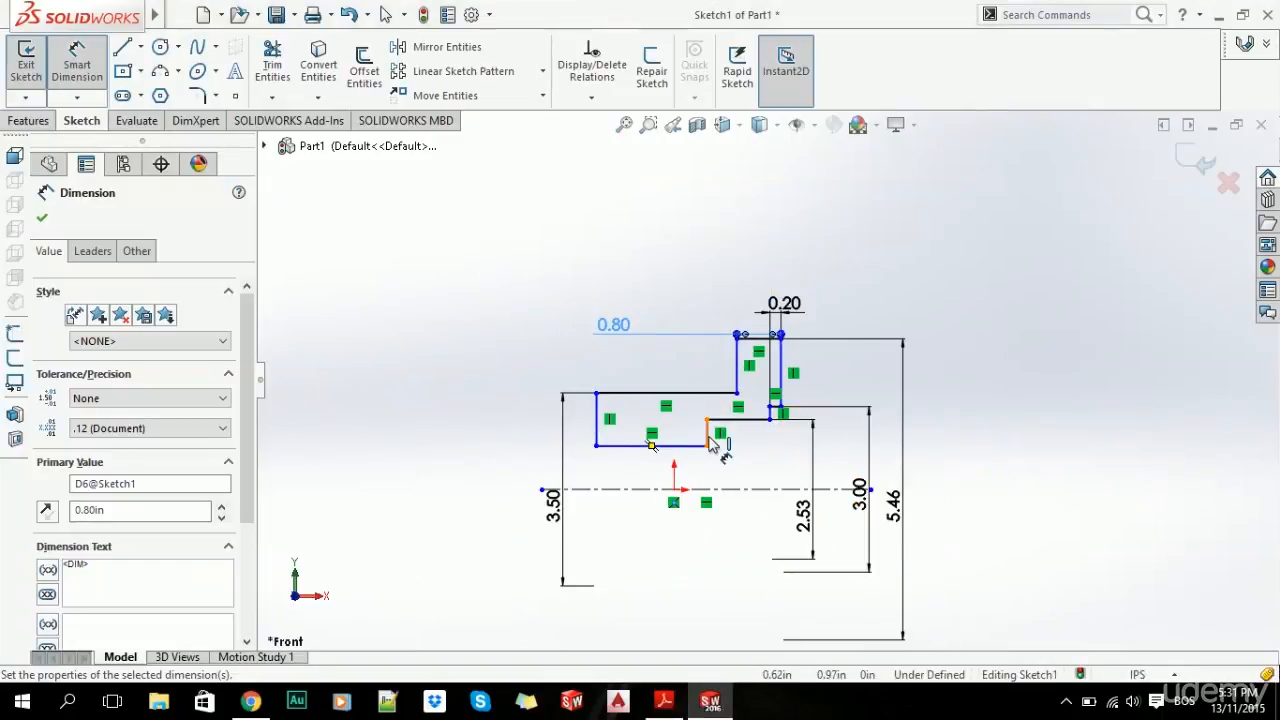
left_click(708, 438)
left_click(780, 370)
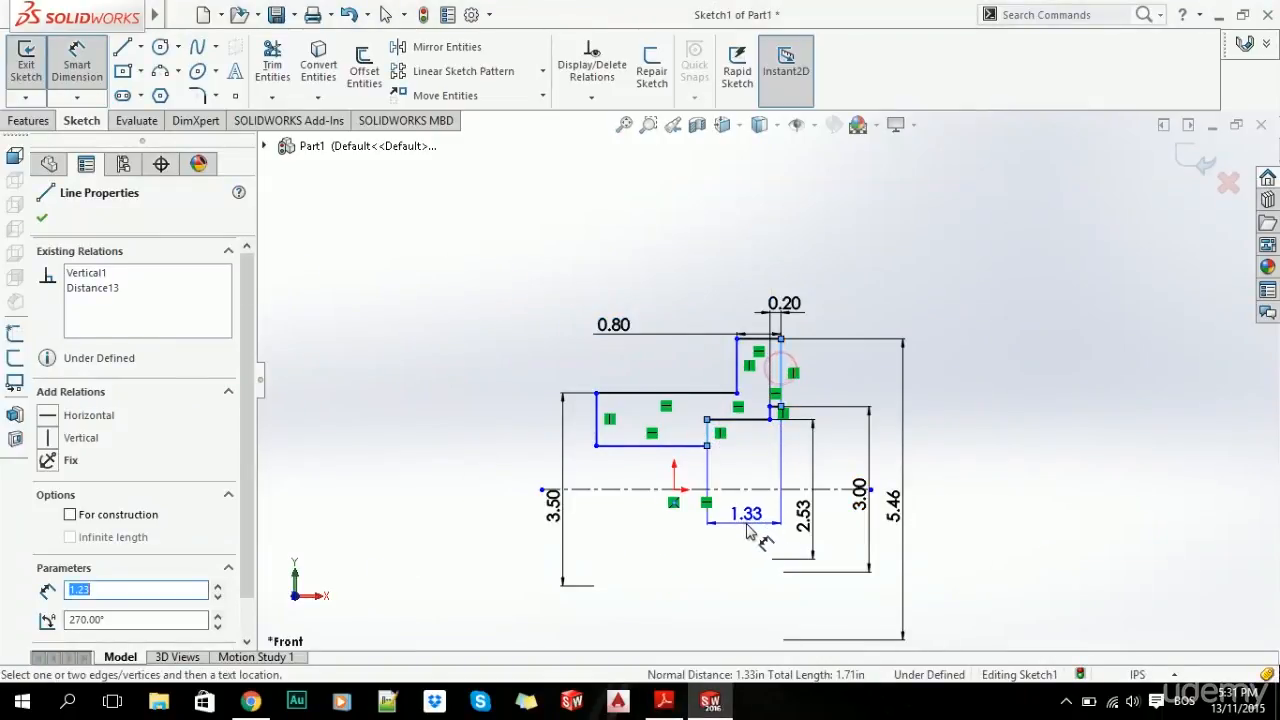
left_click(748, 520)
type("0.942")
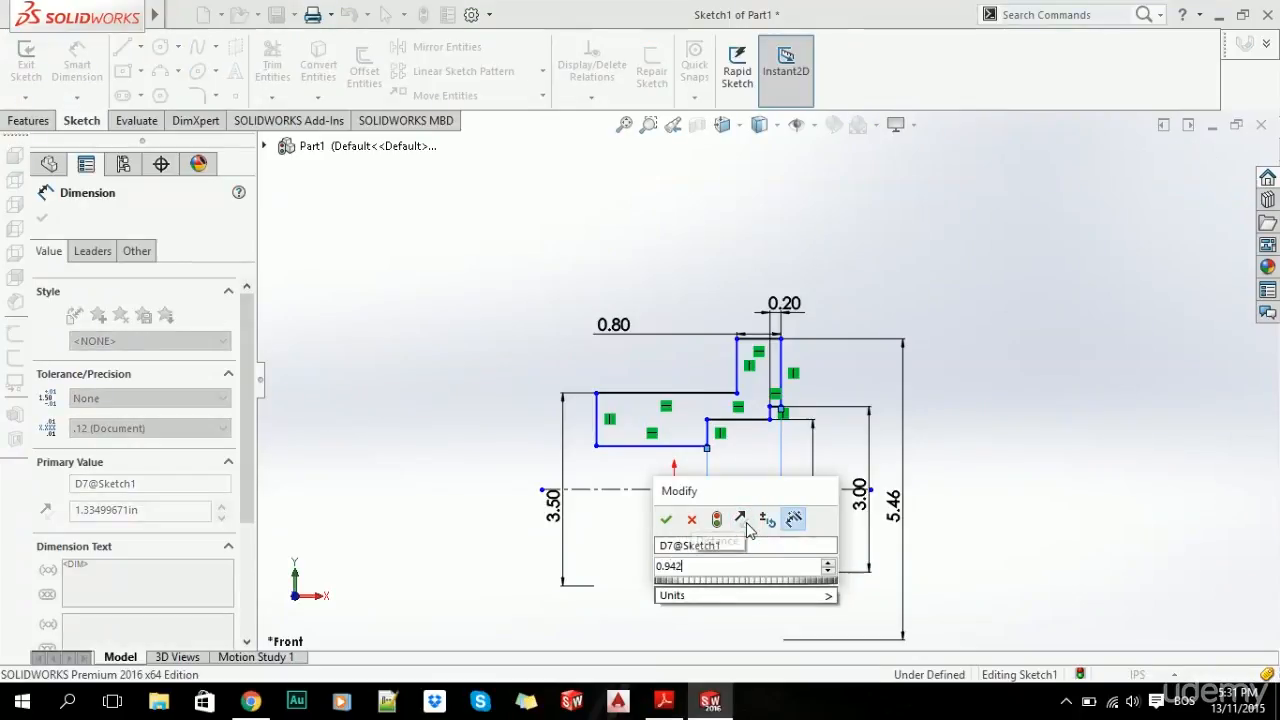
key("Return")
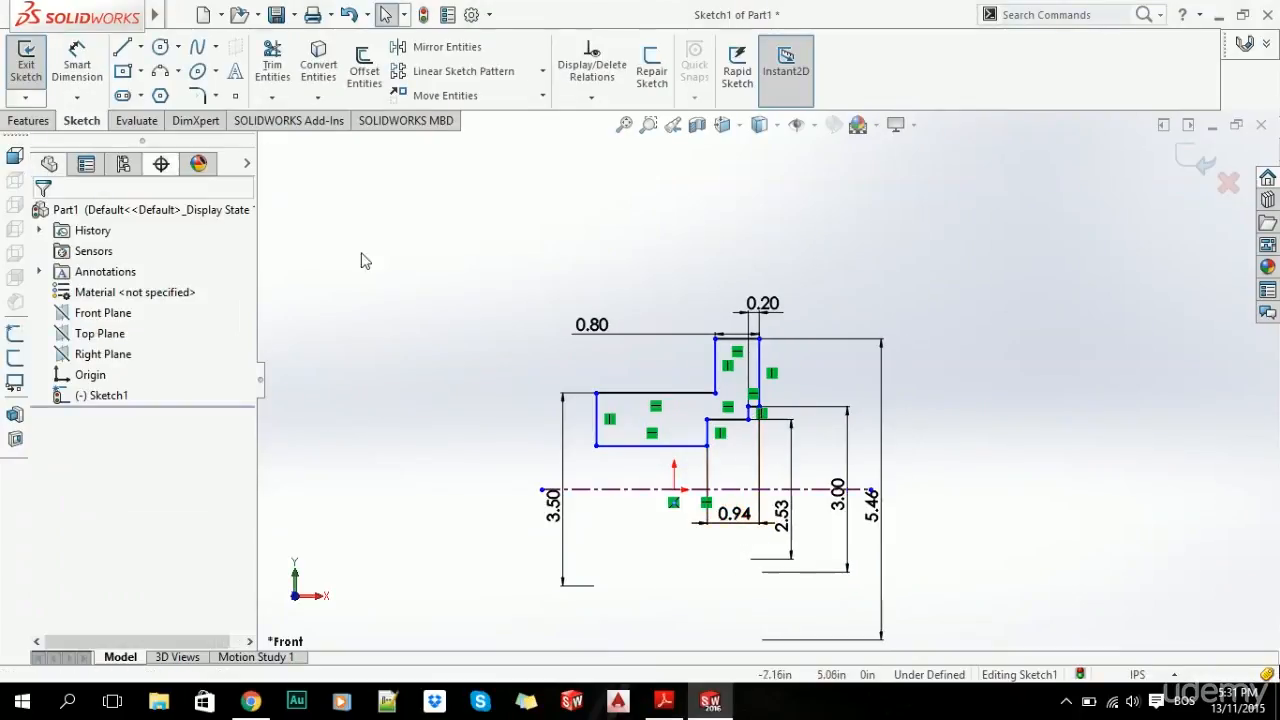
- Dimension the hub end face's horizontal distance from the origin as 1.00 in
left_click(674, 490)
left_click(607, 416)
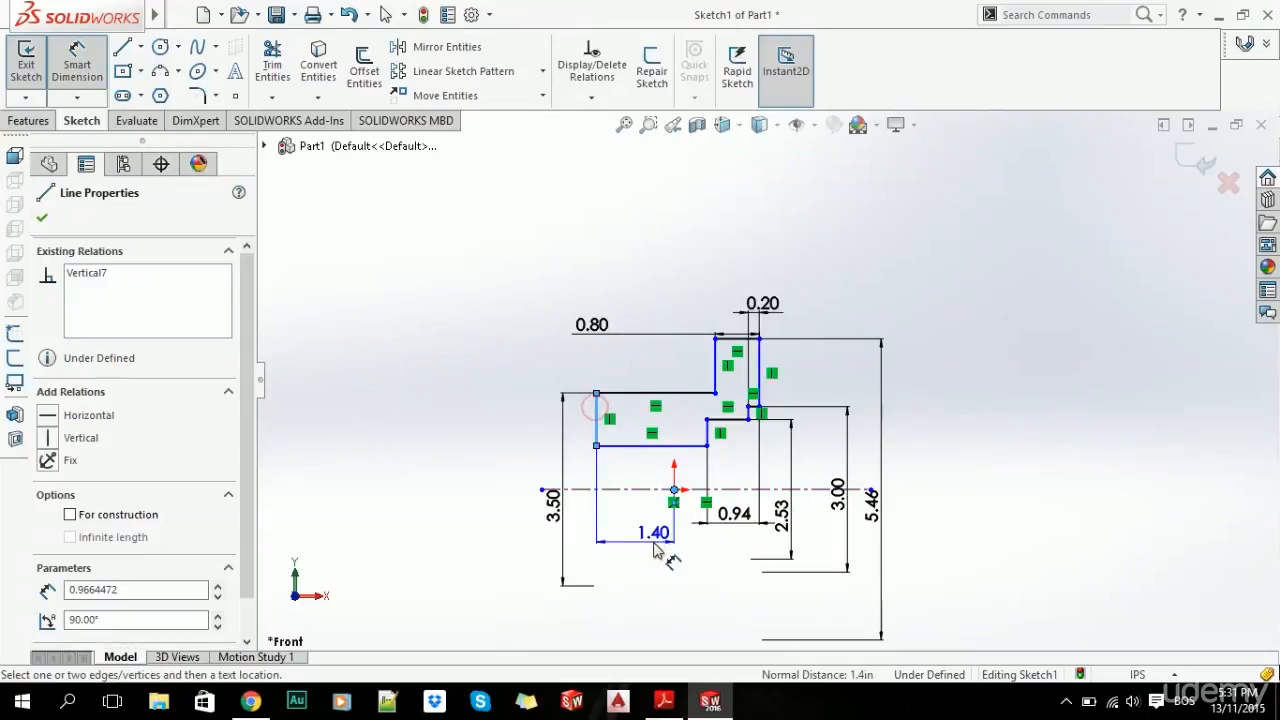
left_click(643, 543)
key("Return")
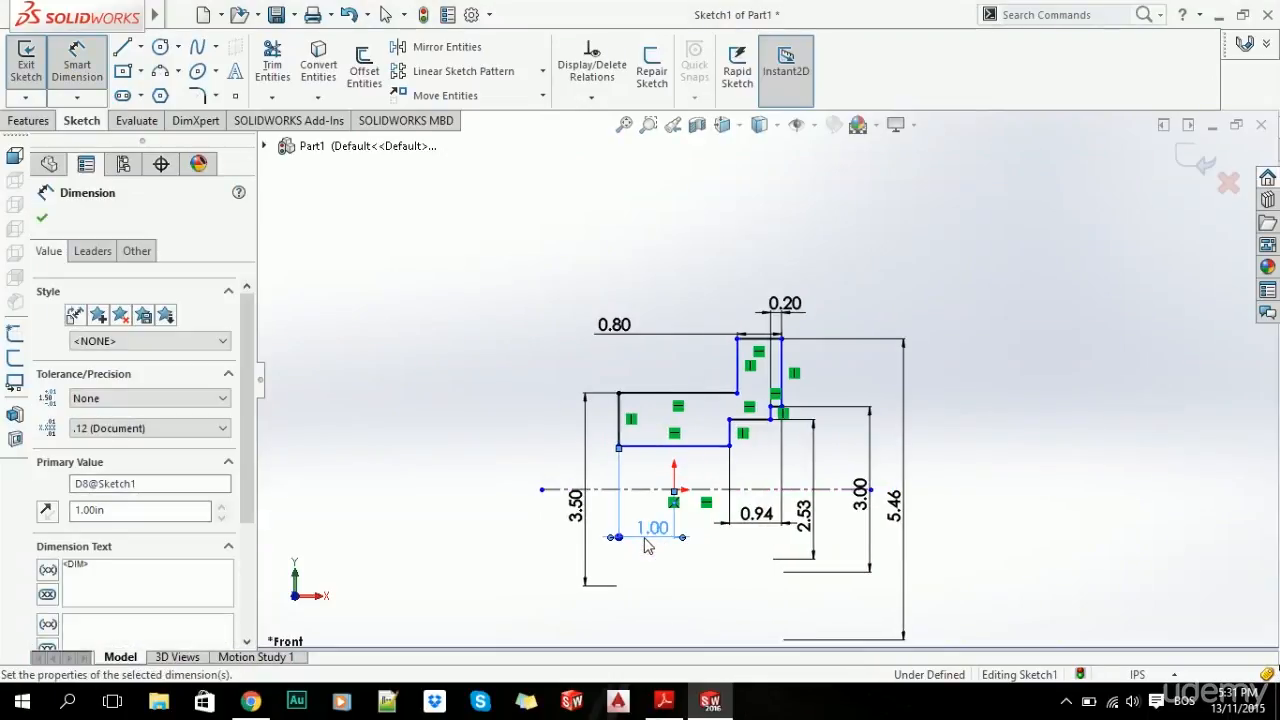
key("Escape")
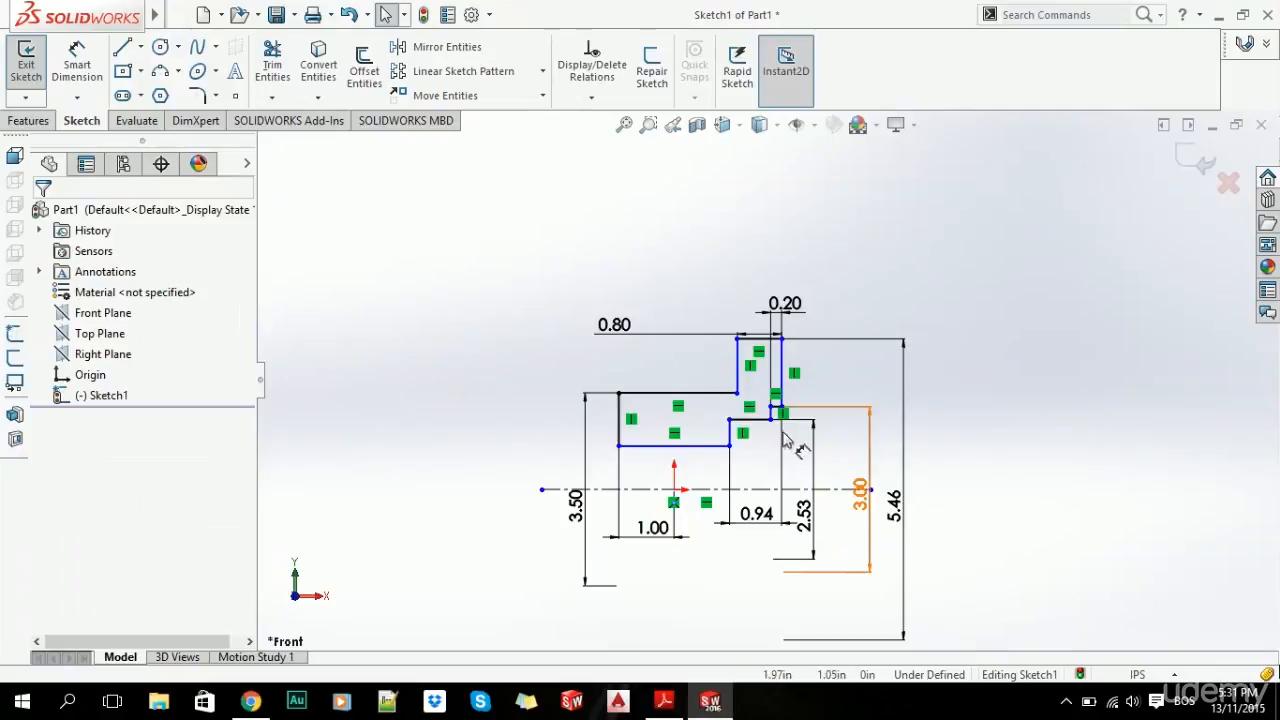
- Dimension the overall length from the hub end face to the flange face as 2.75 in, following the drawing
scroll(770, 420, "down", 3)
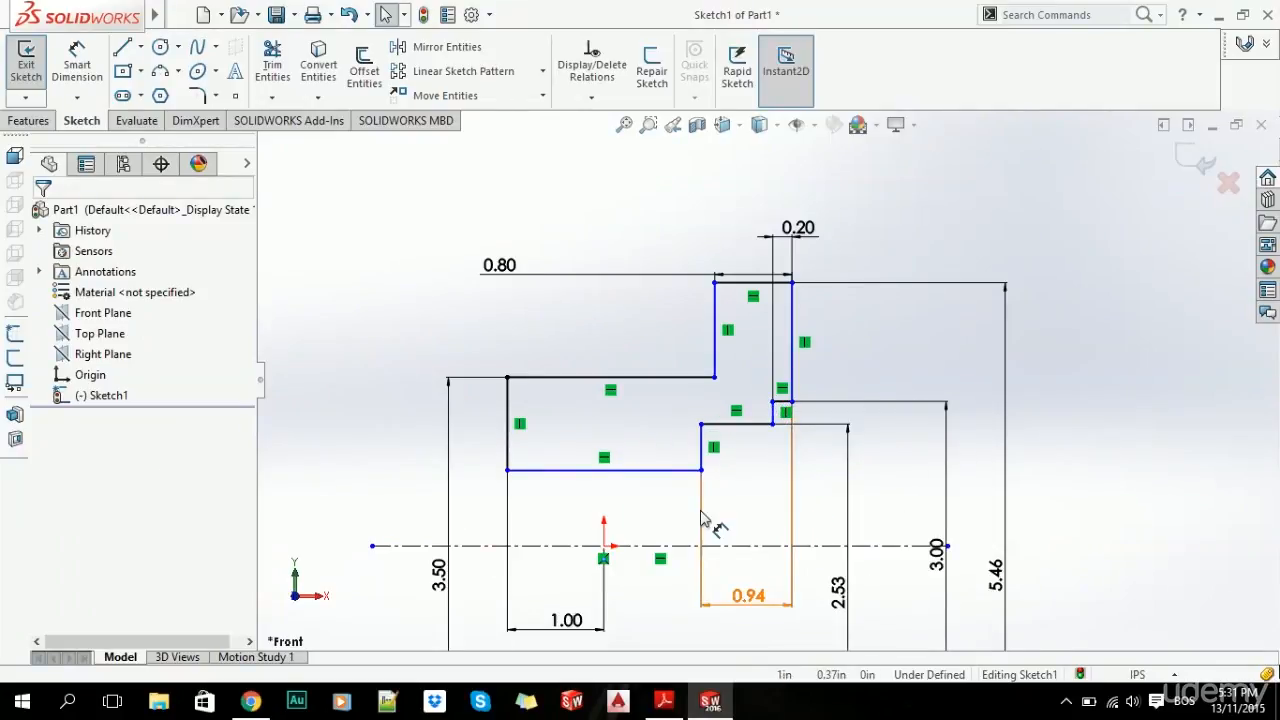
key("alt+Tab")
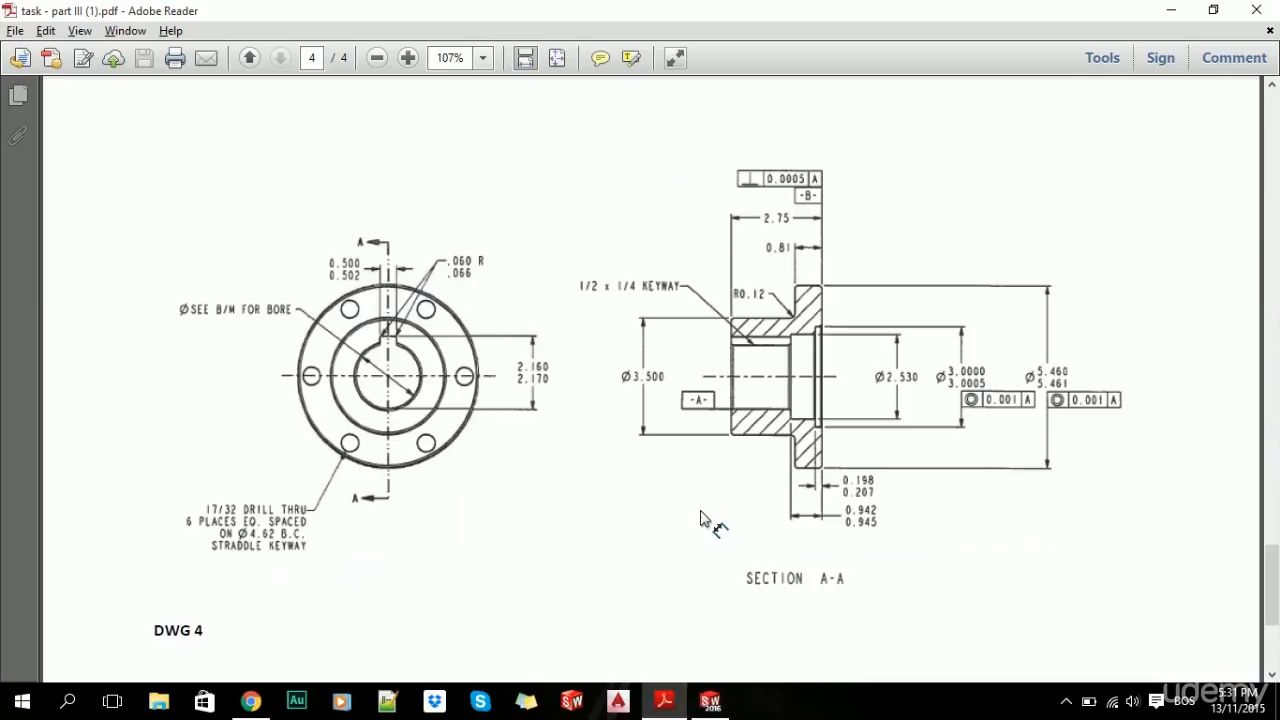
key("alt+Tab")
left_click(77, 62)
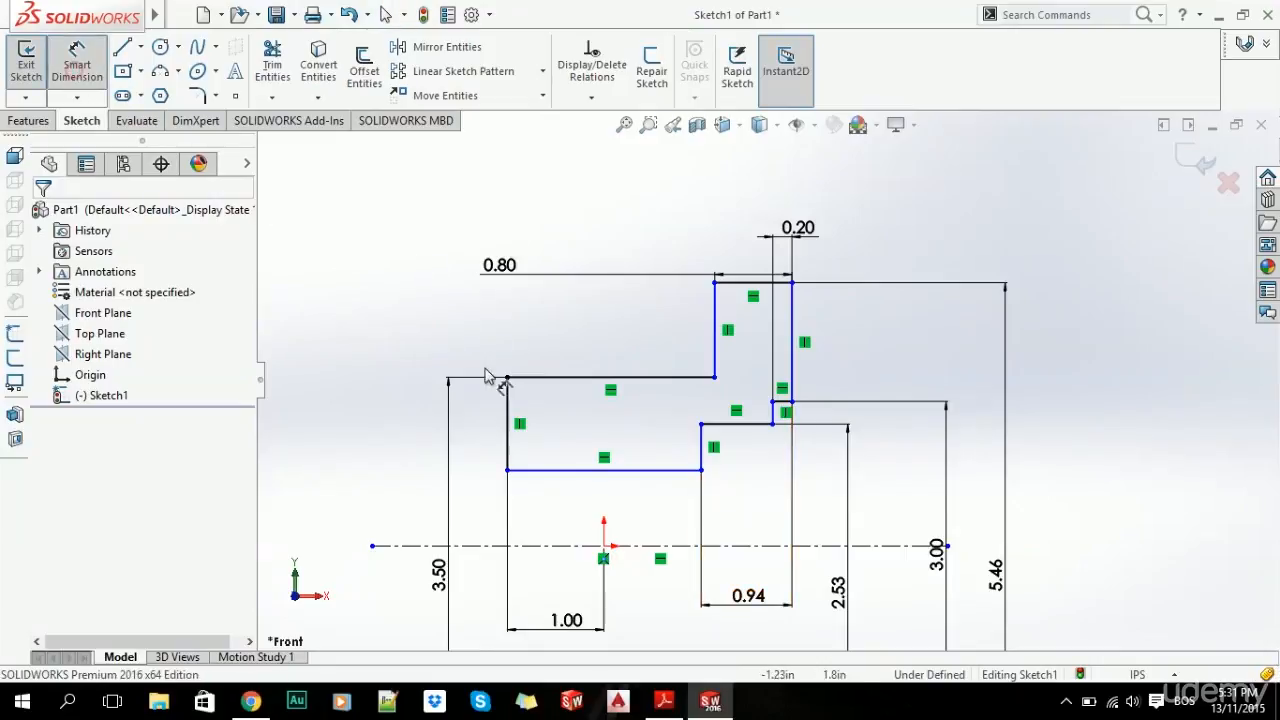
left_click(508, 414)
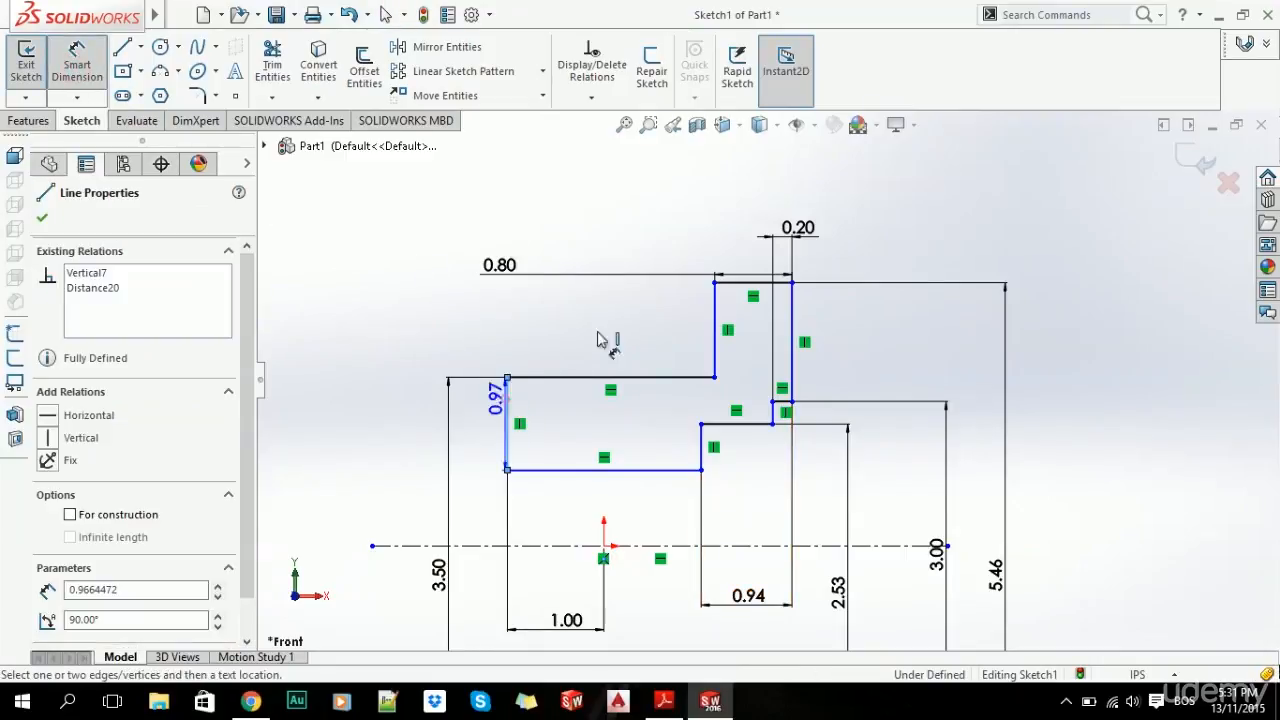
left_click(792, 300)
left_click(622, 176)
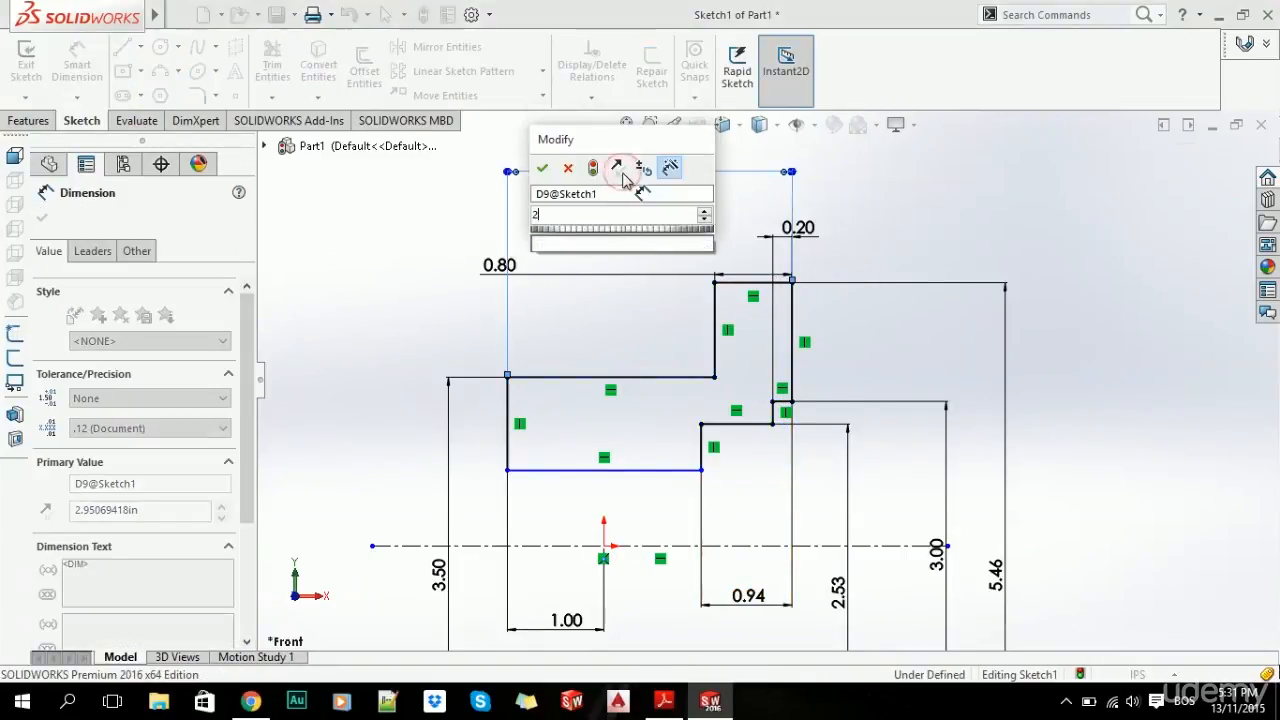
type("2.75")
key("Return")
key("Escape")
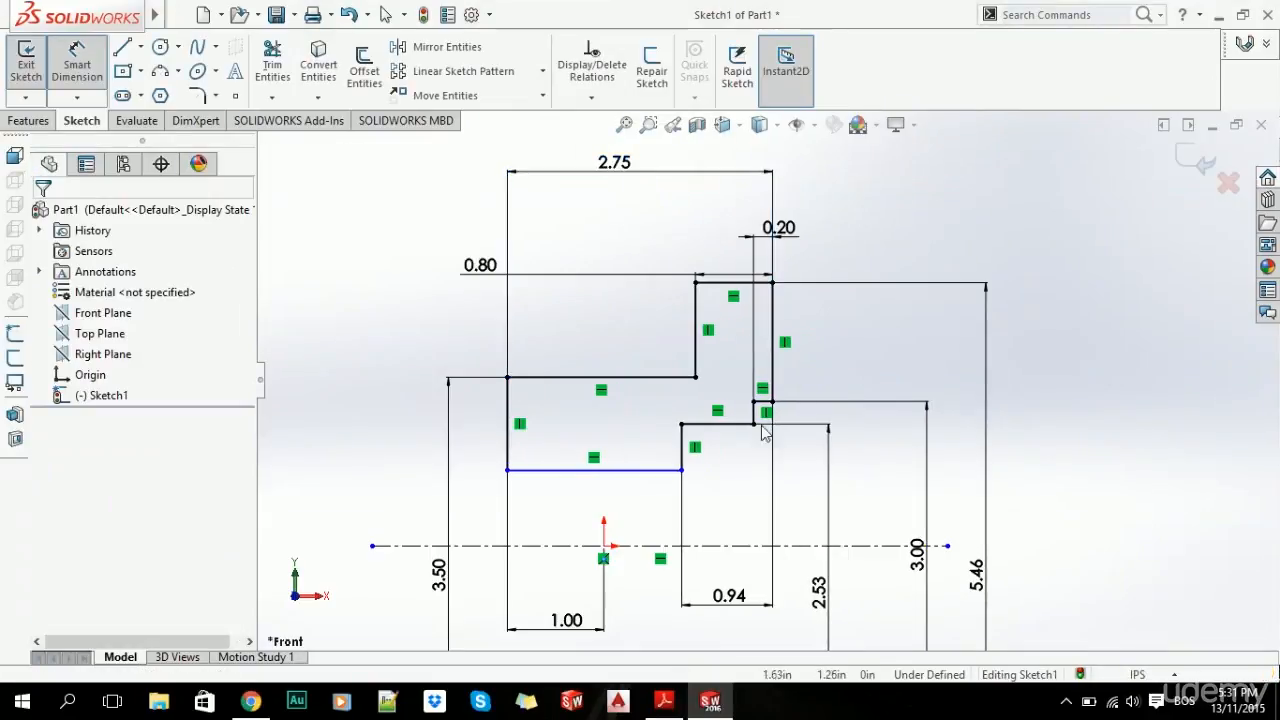
- Dimension the bore diameter between the profile's bore line and the centerline as 2.16-0.25 in, following the PDF drawing
scroll(764, 425, "up", 3)
scroll(690, 438, "down", 2)
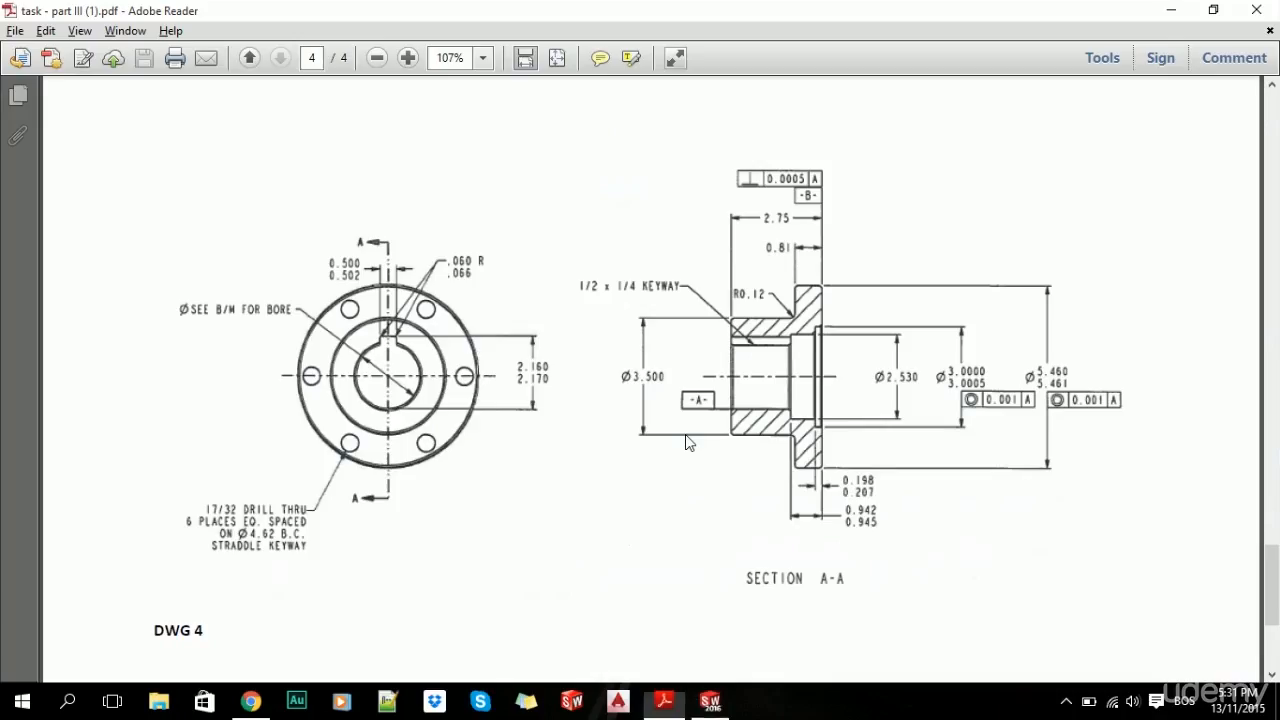
key("alt+Tab")
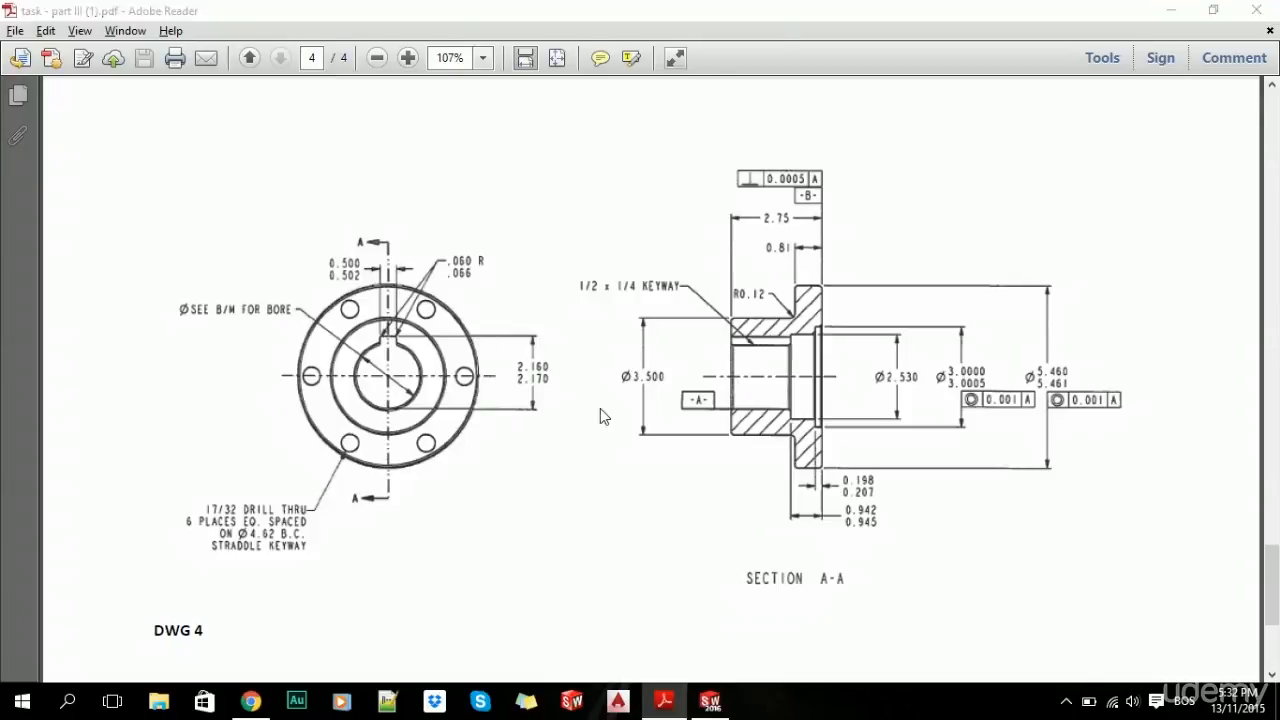
key("alt+Tab")
left_click(77, 62)
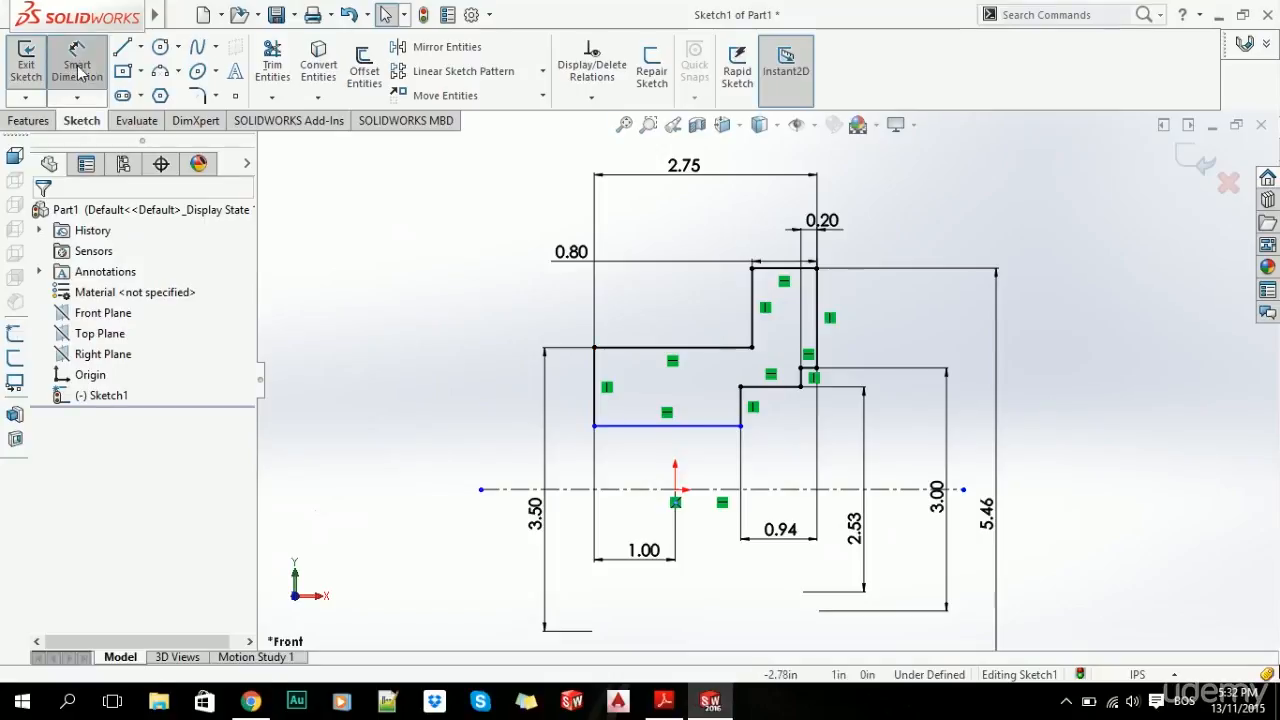
left_click(679, 426)
left_click(700, 489)
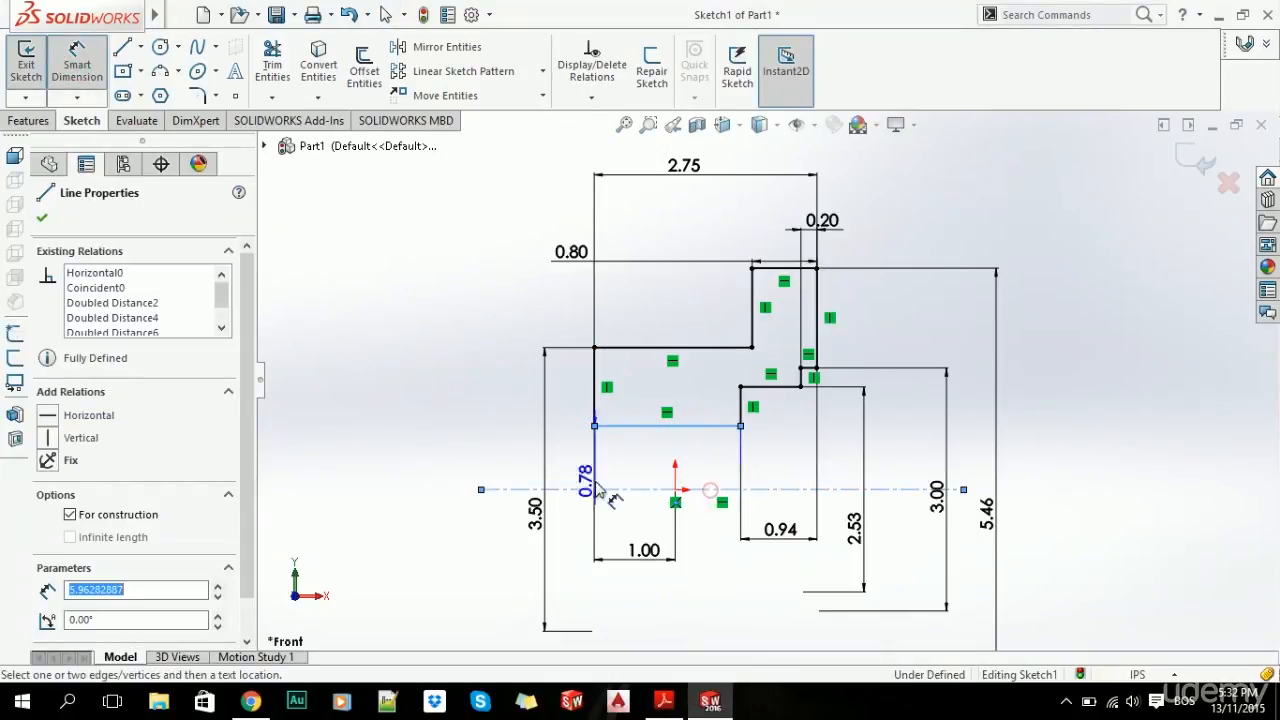
left_click(577, 513)
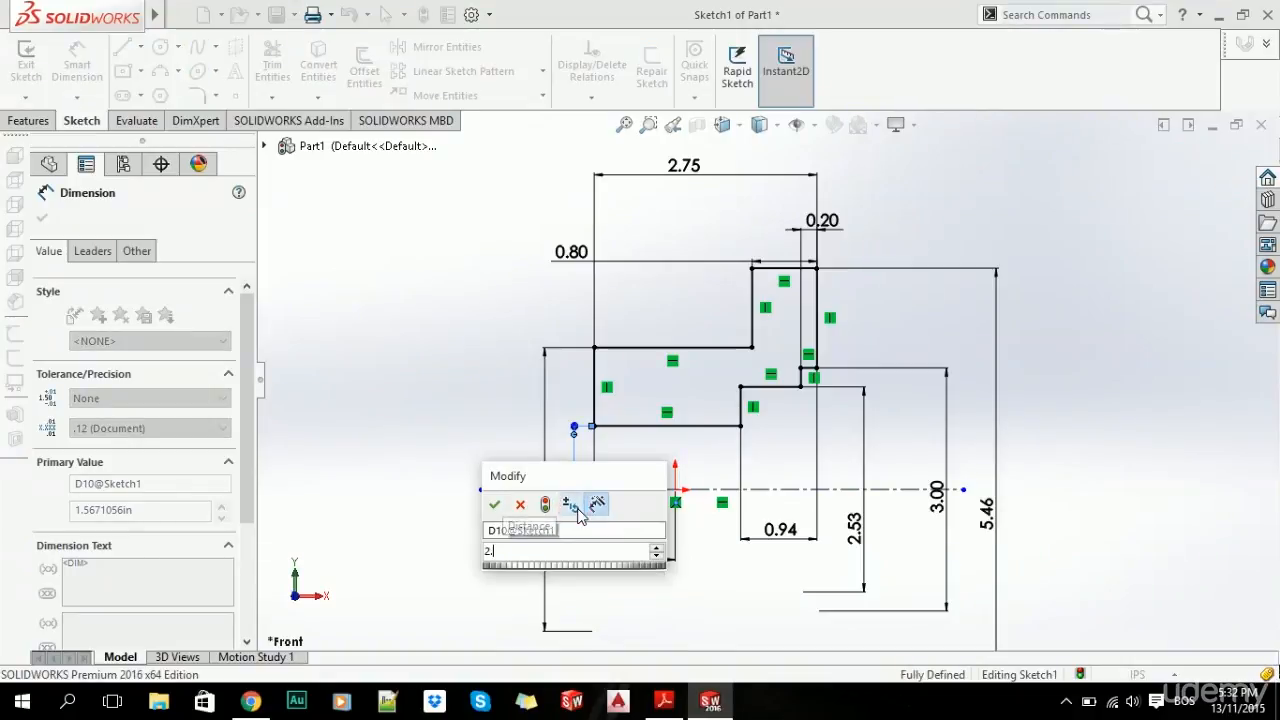
type("2.16-0.25")
key("Return")
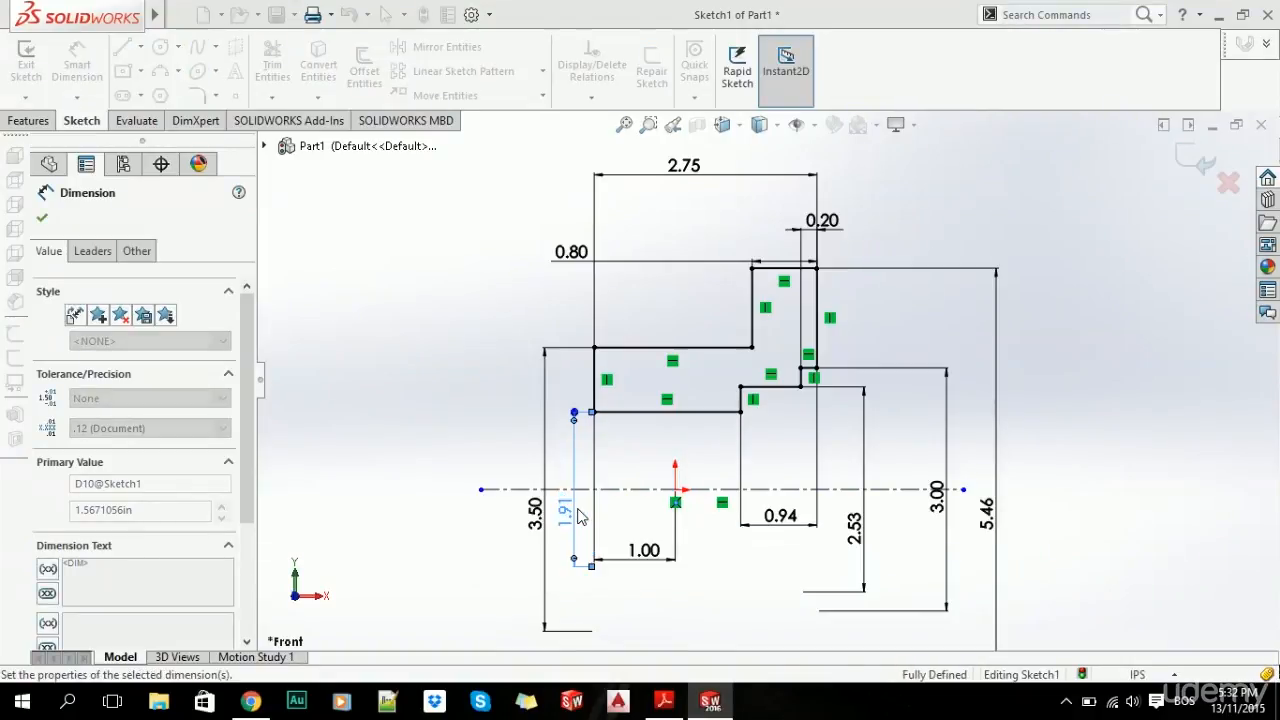
- Check the drawing and fillet the inside corner between the hub's outer line and the flange with a 0.12 in radius
key("alt+Tab")
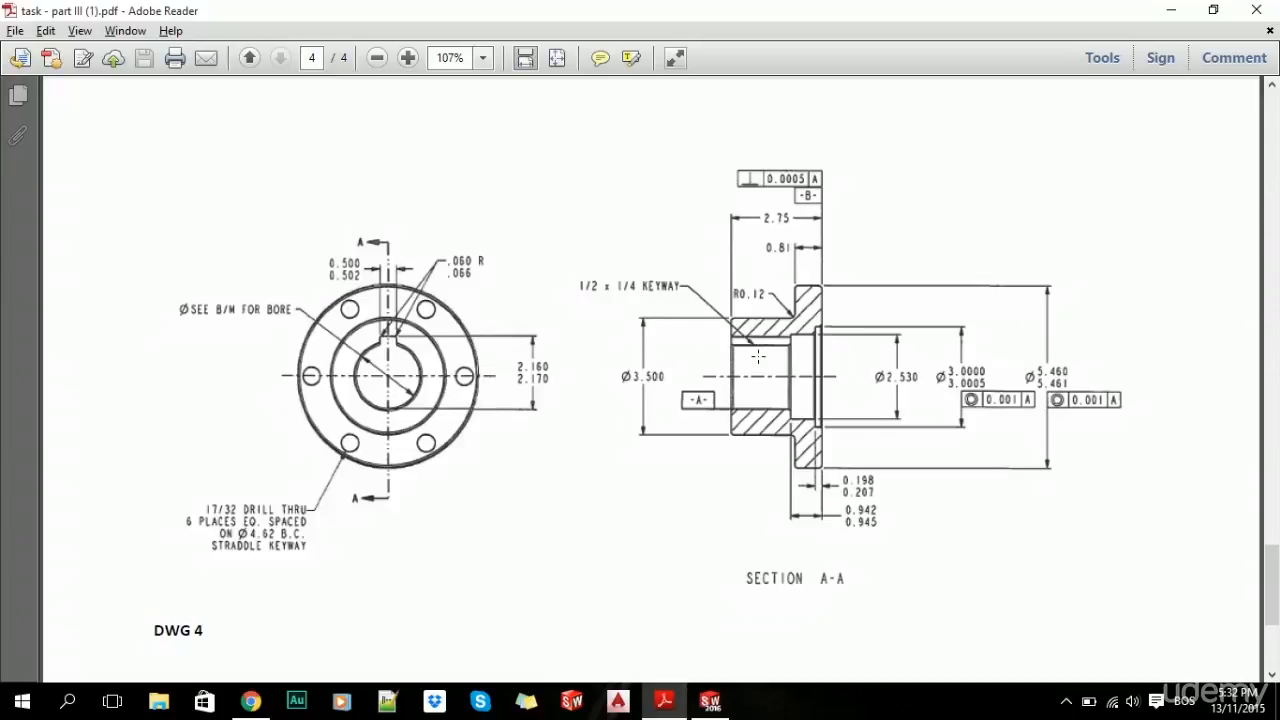
key("alt+Tab")
key("alt+Tab")
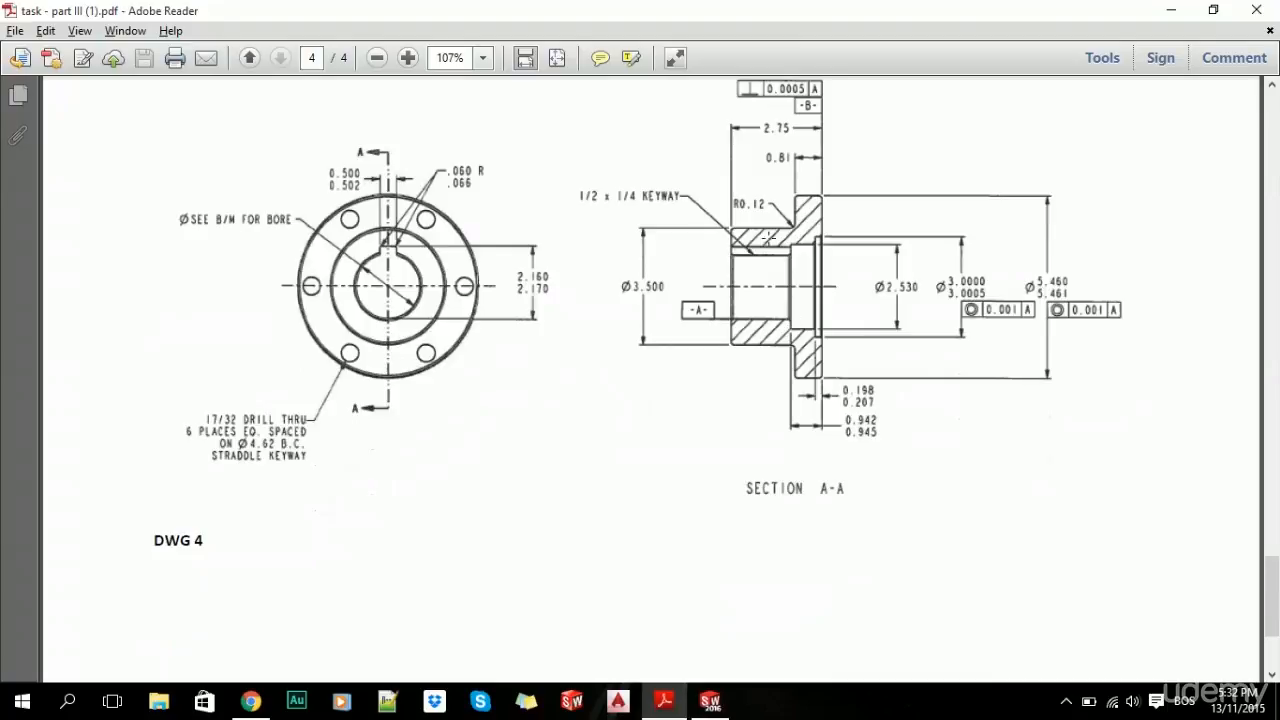
scroll(768, 237, "up", 2)
key("alt+Tab")
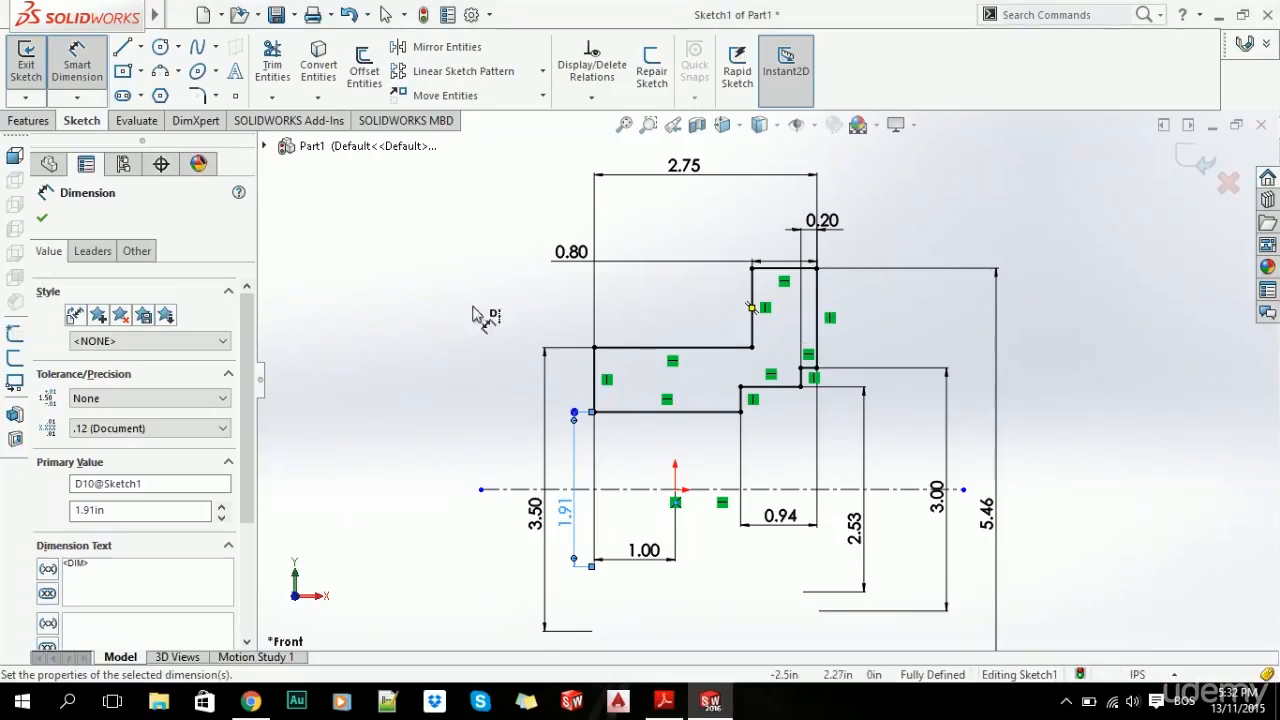
left_click(199, 97)
type("0.12")
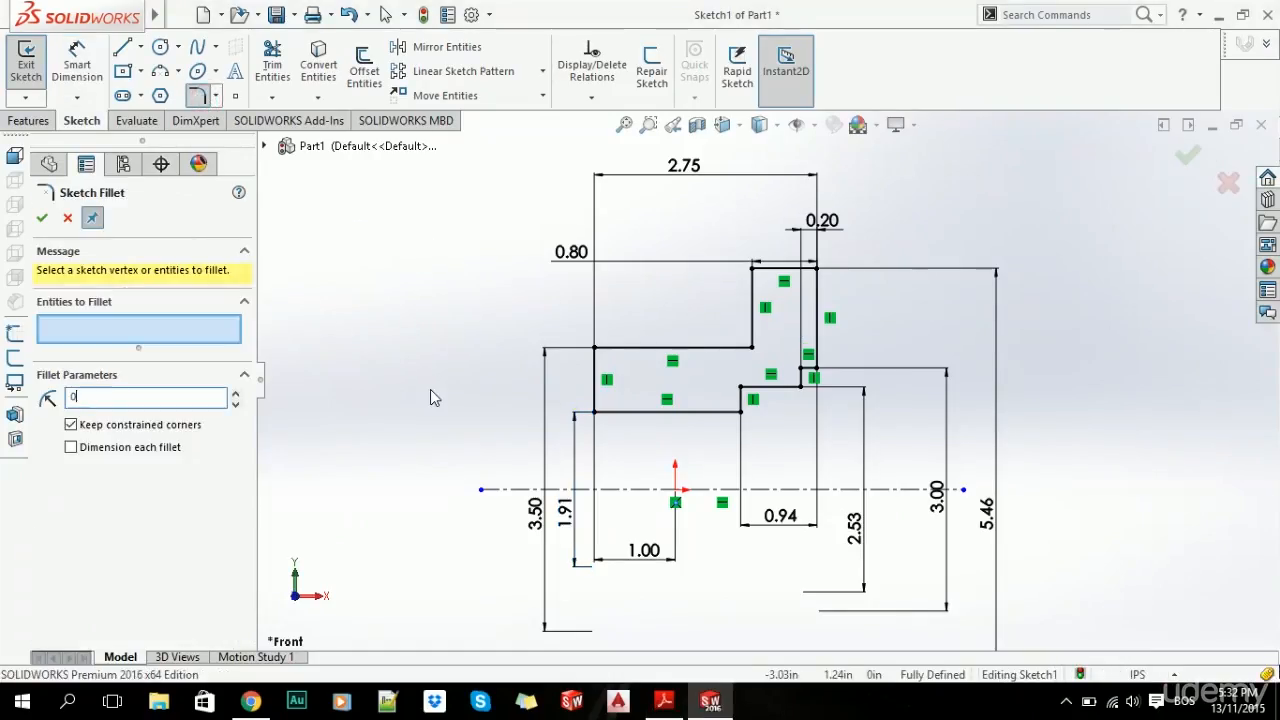
left_click(752, 349)
left_click(43, 219)
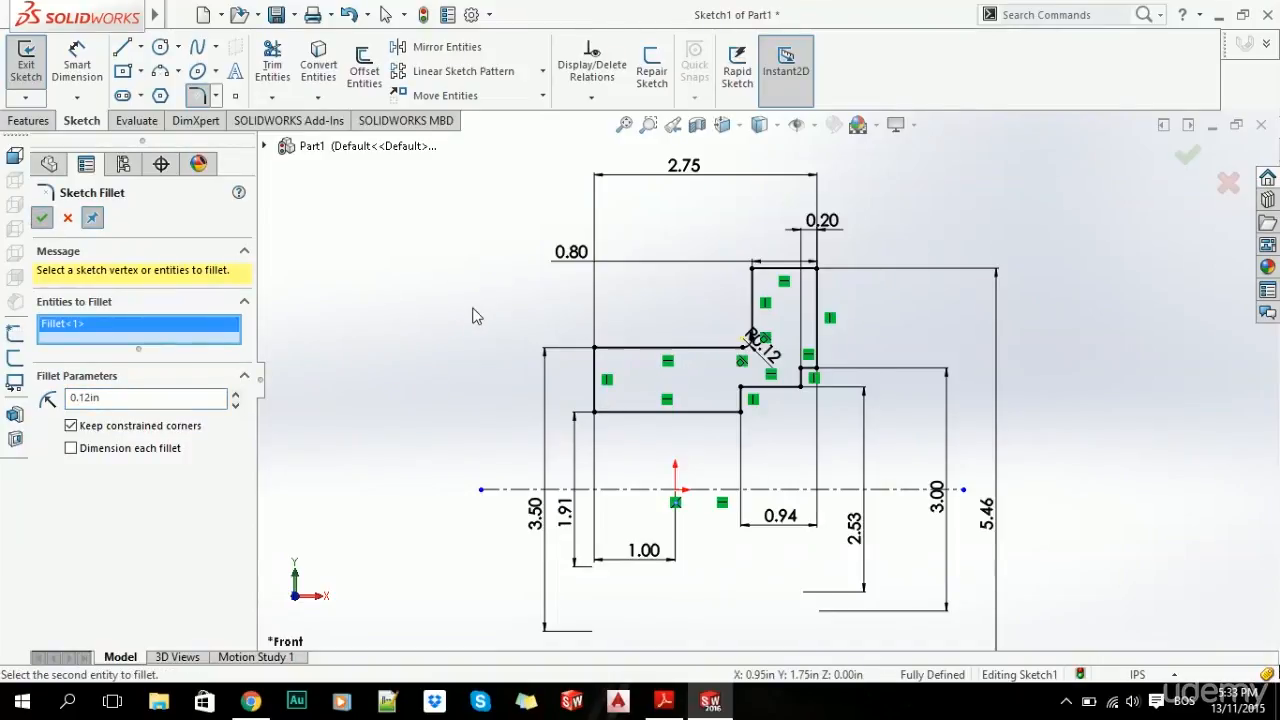
- Fillet the flange rim's two outer corners and the outer corner of the hub end face with a 0.06 in radius
key("alt+Tab")
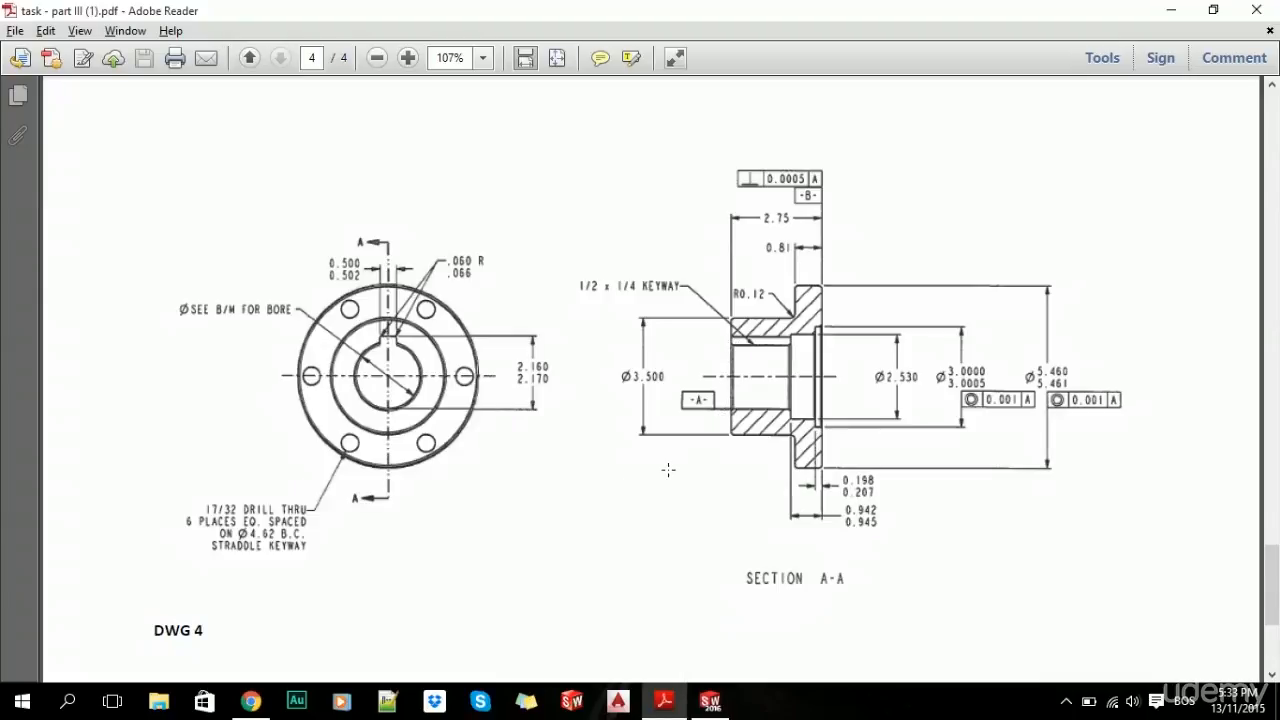
key("alt+Tab")
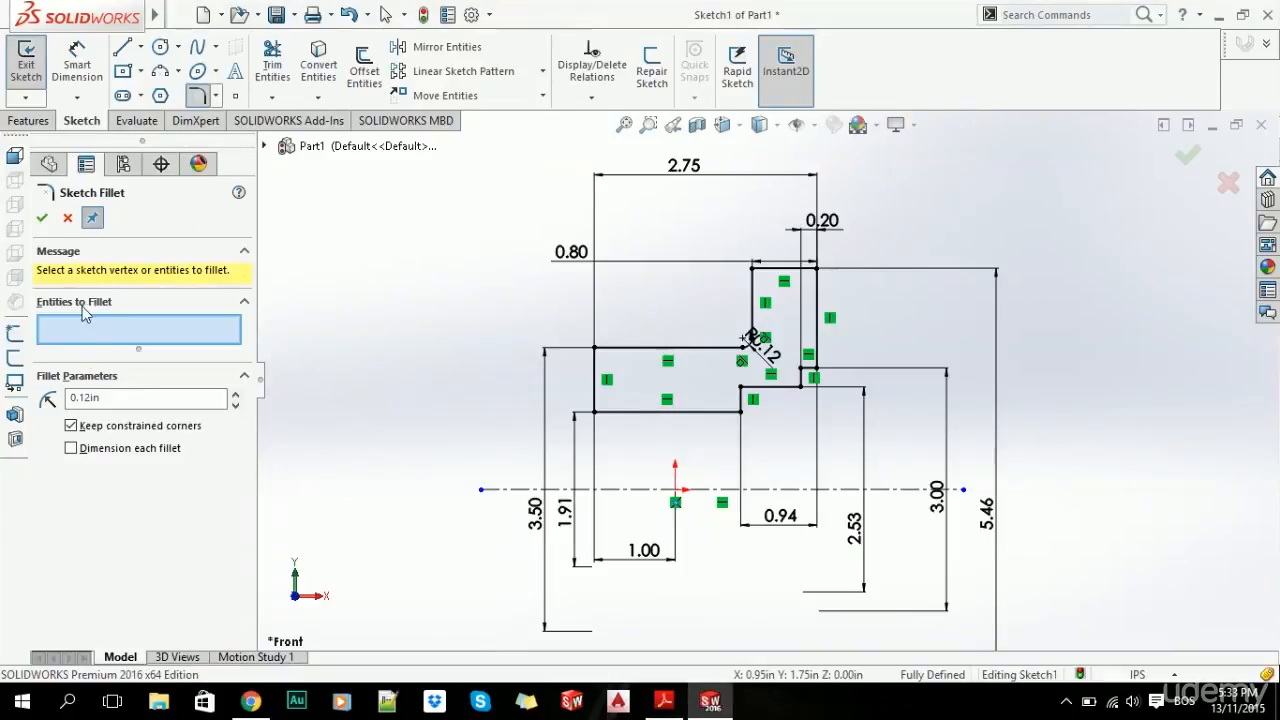
left_click(106, 398)
type("0.1")
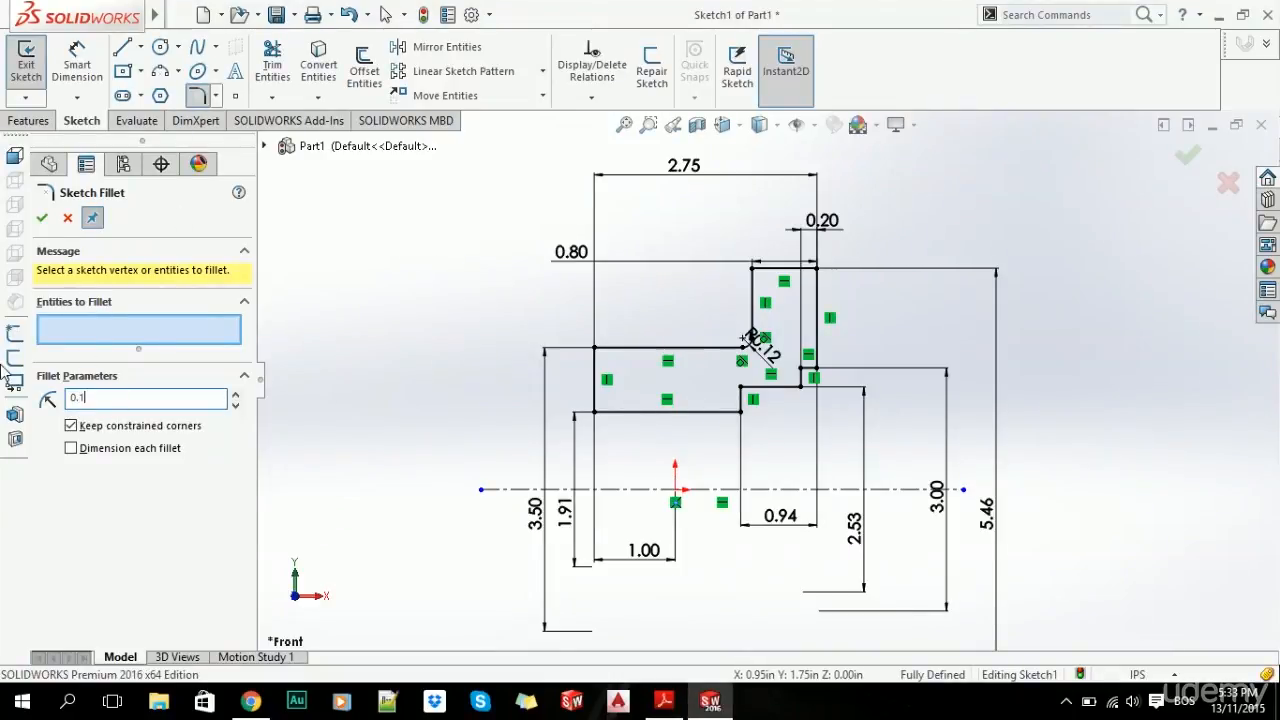
left_click(816, 269)
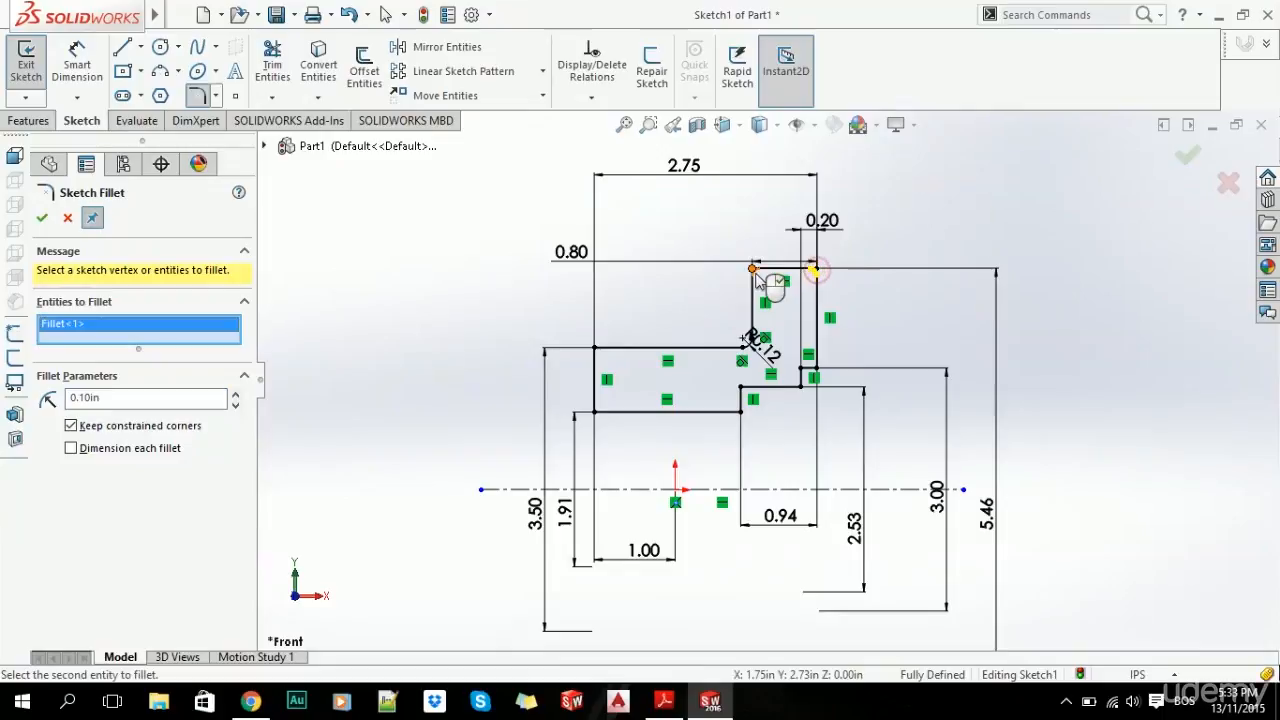
left_click(754, 269)
left_click(596, 350)
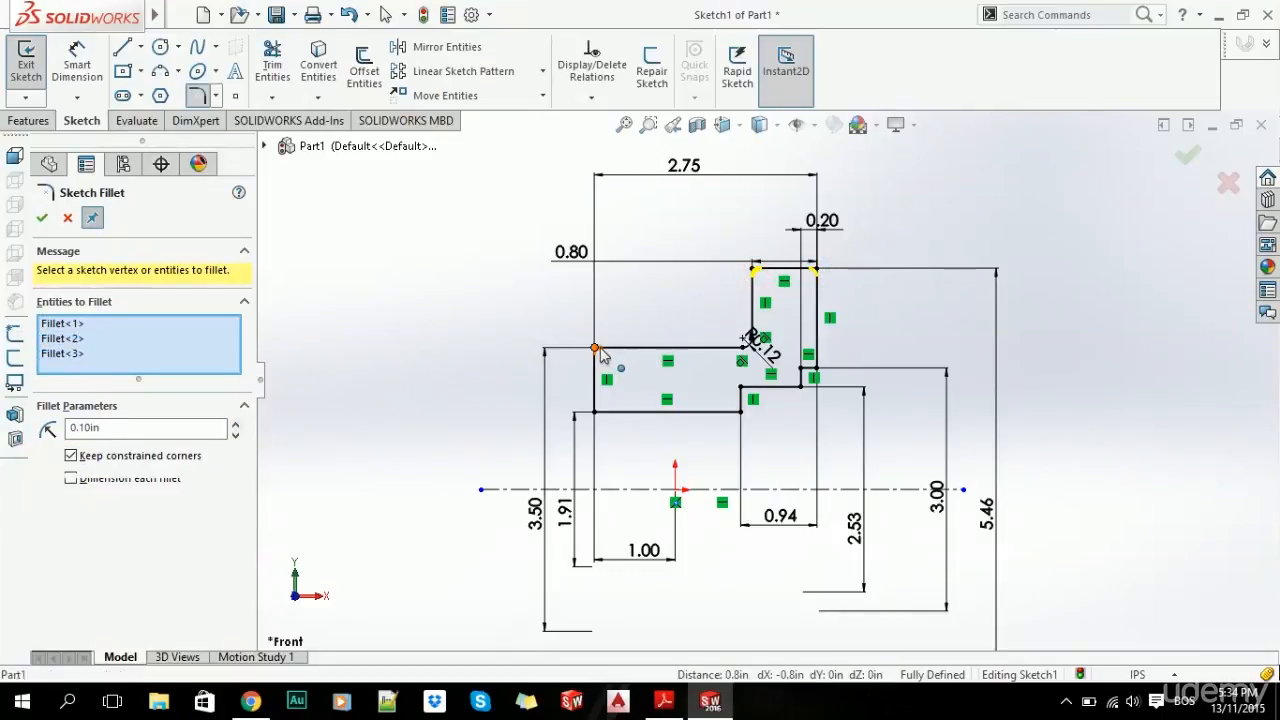
left_click(108, 428)
type("0.")
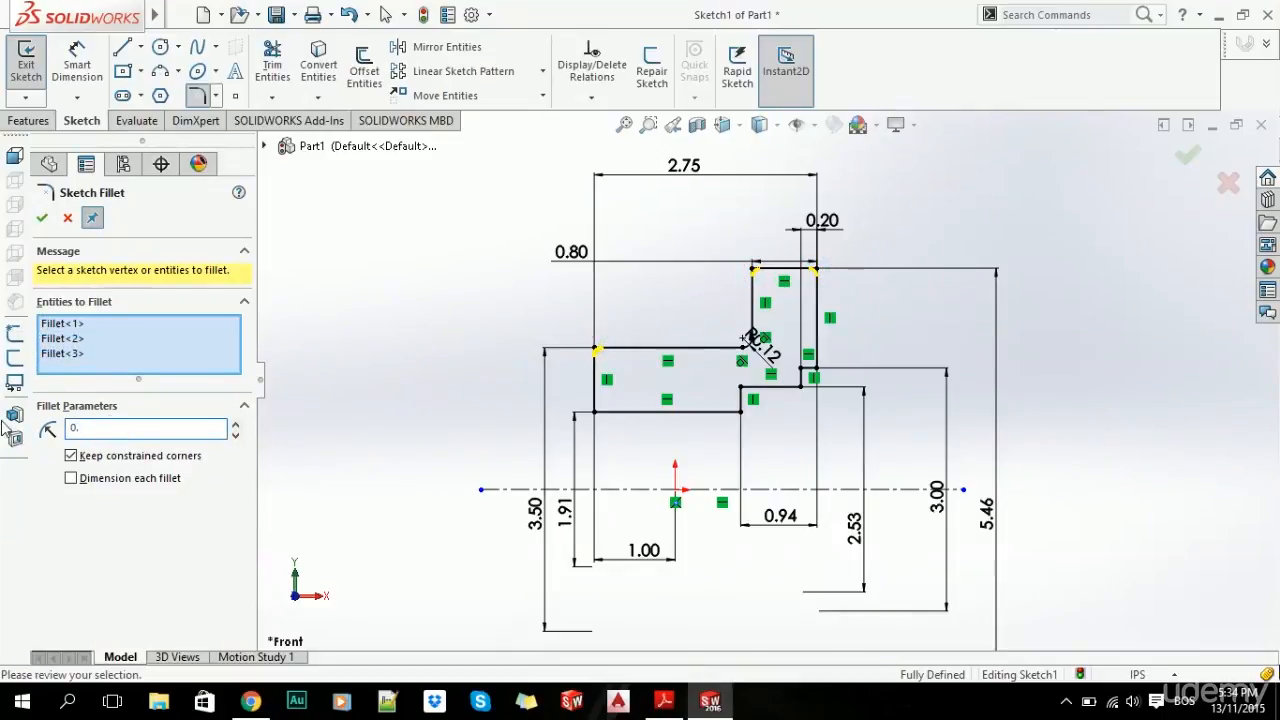
type("1")
key("Return")
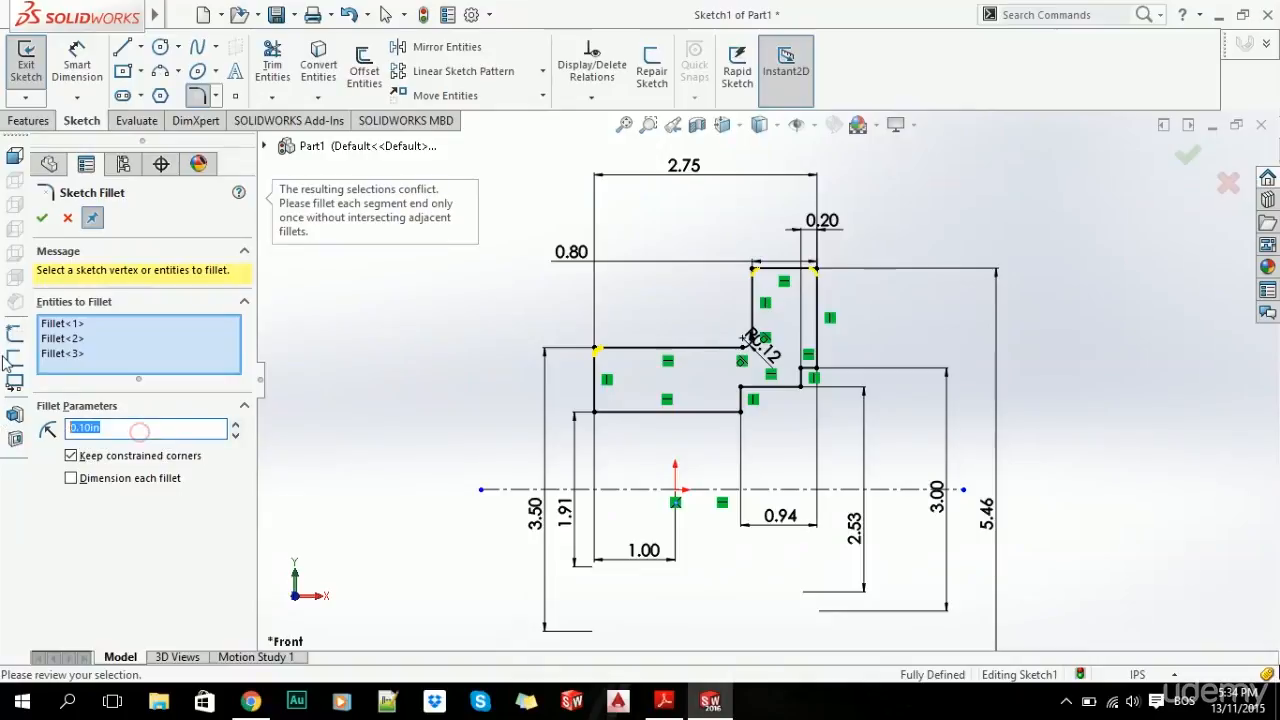
type("0.06")
key("Tab")
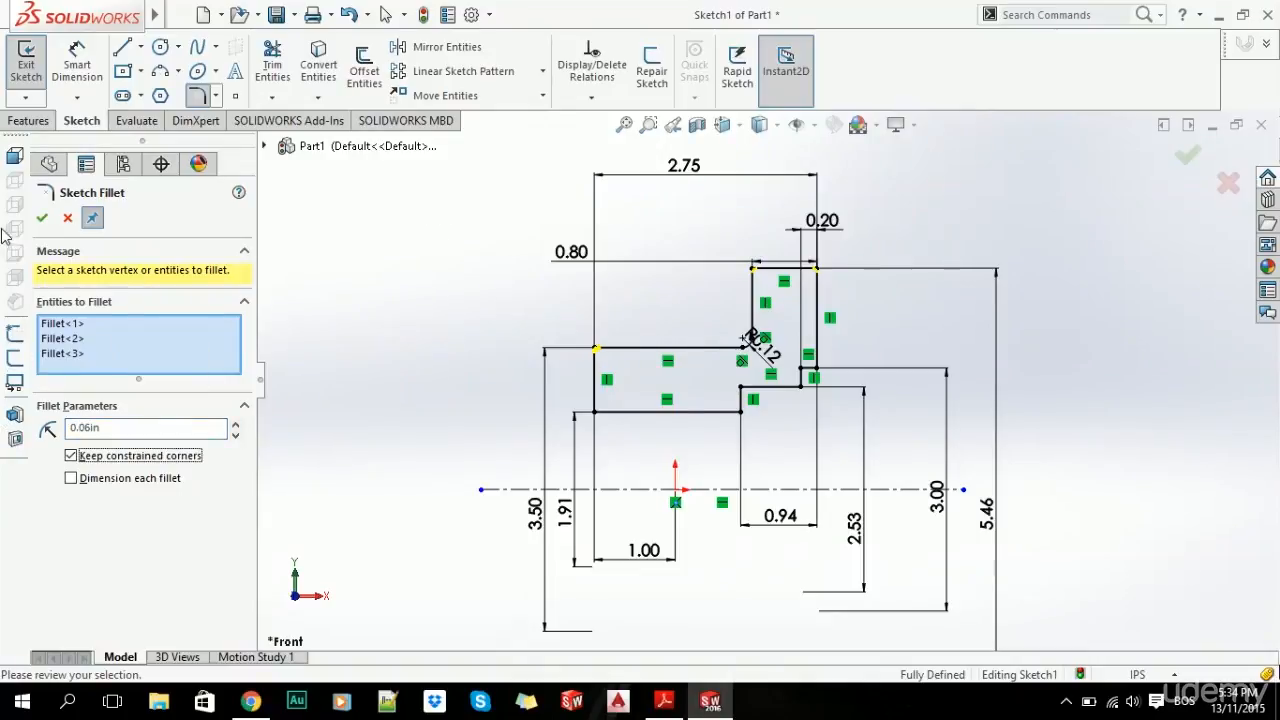
left_click(42, 217)
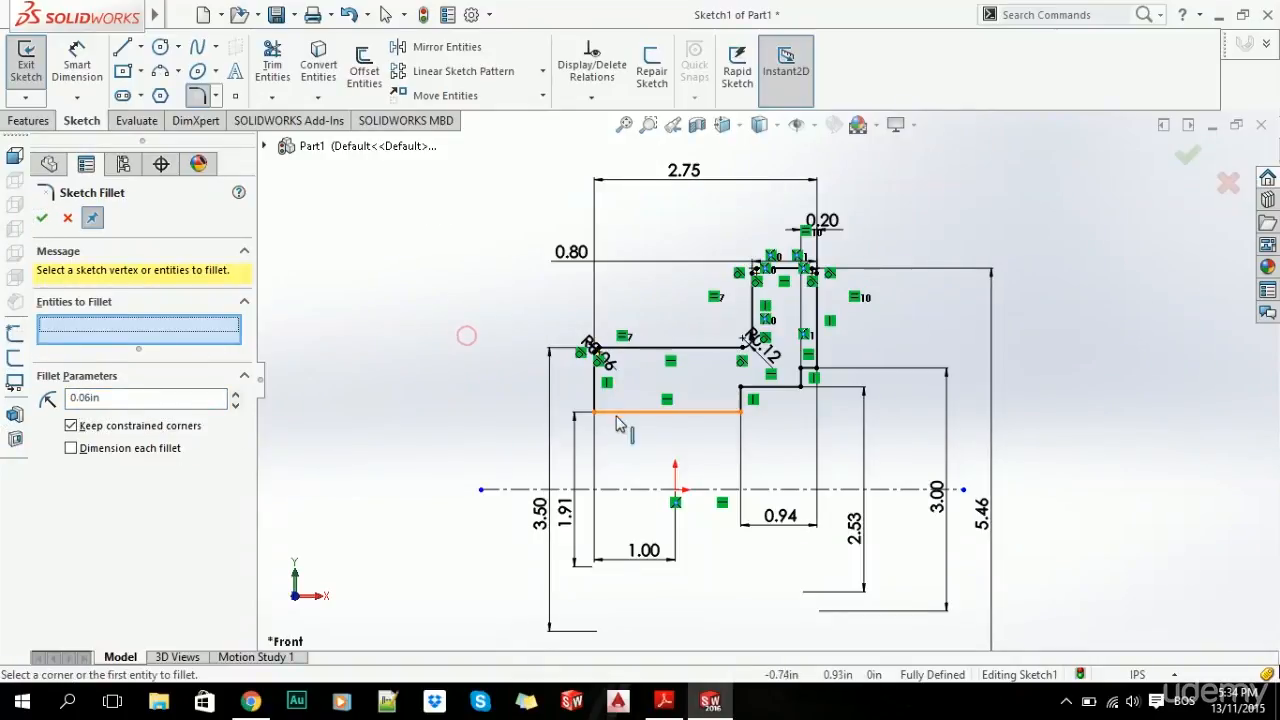
- Chamfer the corner between the hub end face and the bore with an equal distance-distance sketch chamfer of 0.06 in
scroll(617, 425, "up", 2)
key("alt+Tab")
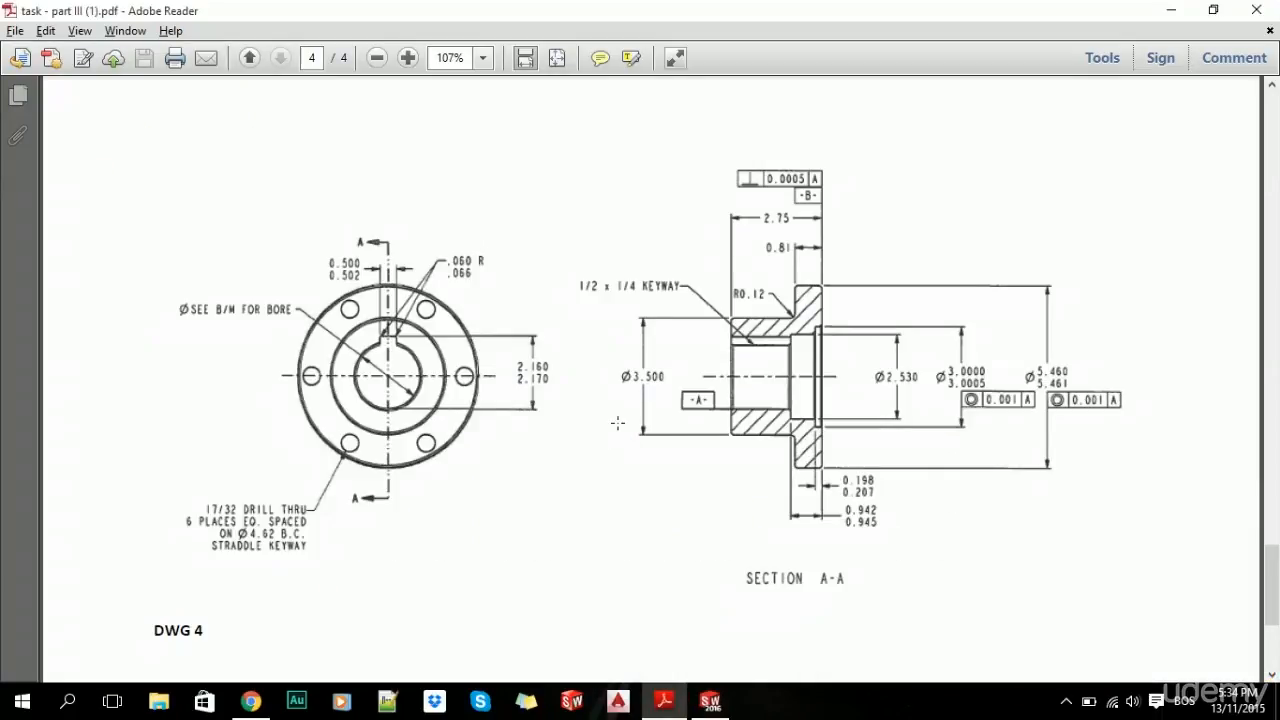
key("alt+Tab")
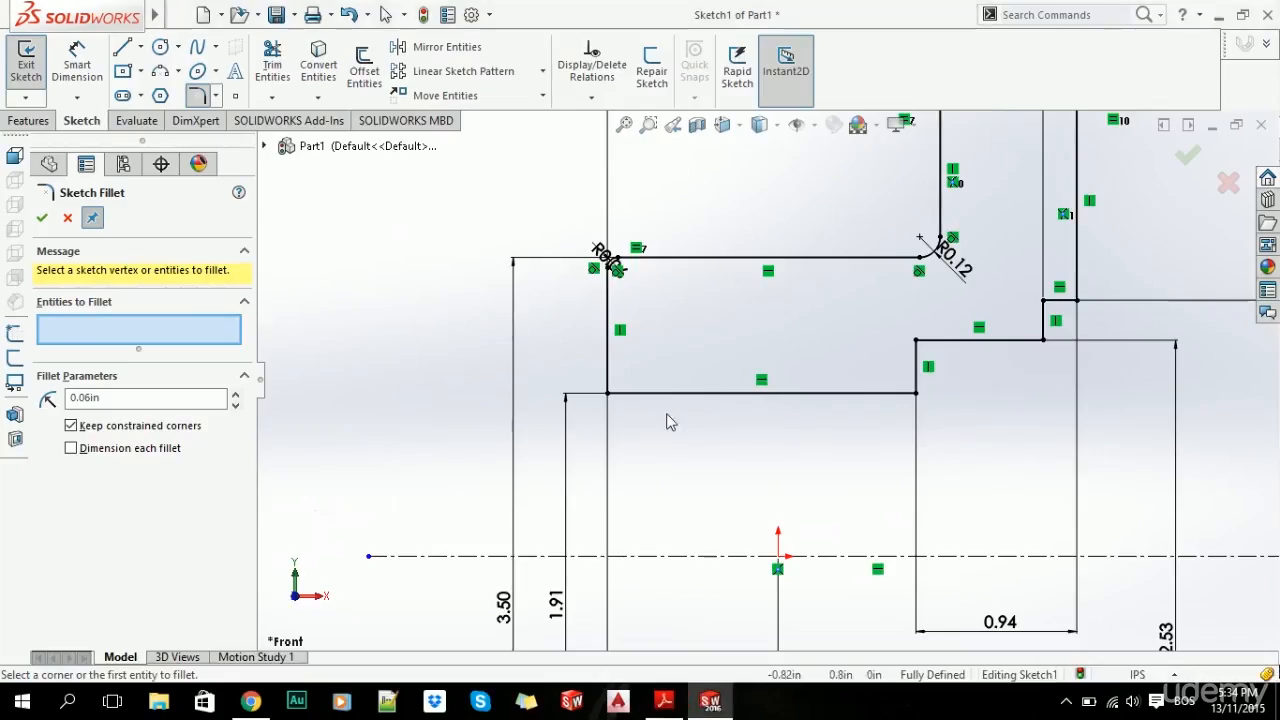
left_click(68, 218)
left_click(216, 95)
left_click(234, 140)
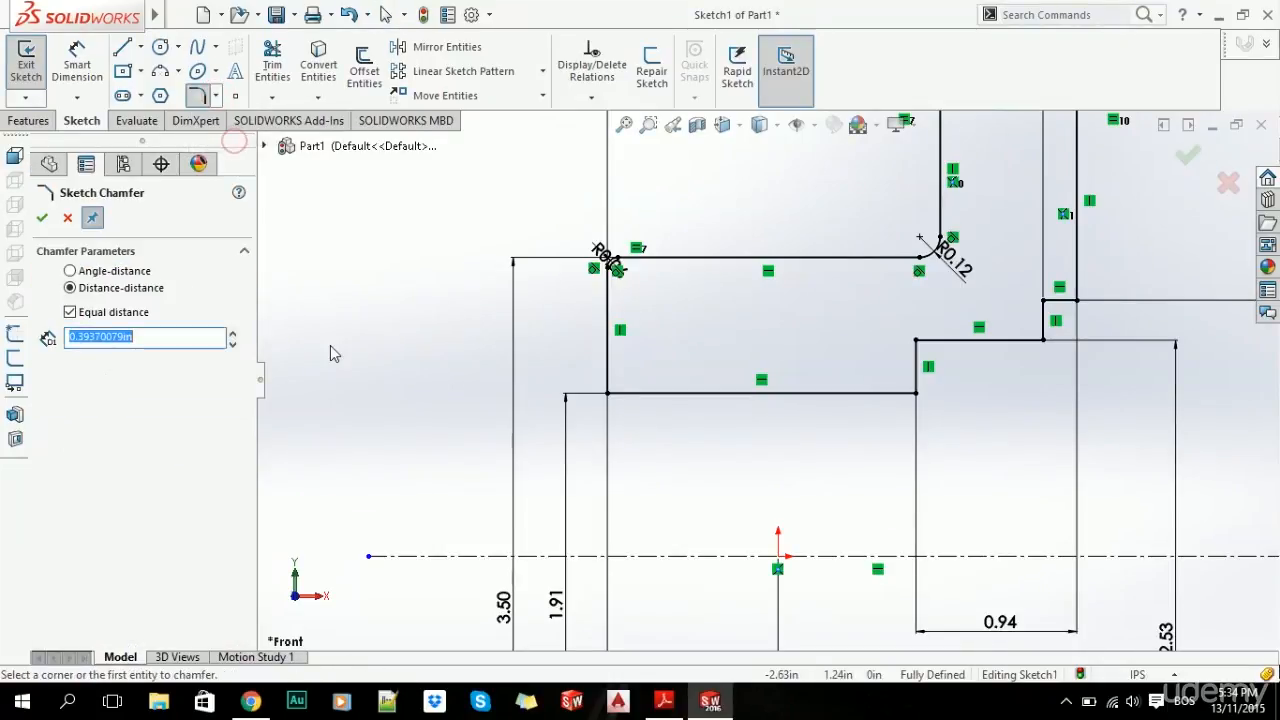
left_click(115, 271)
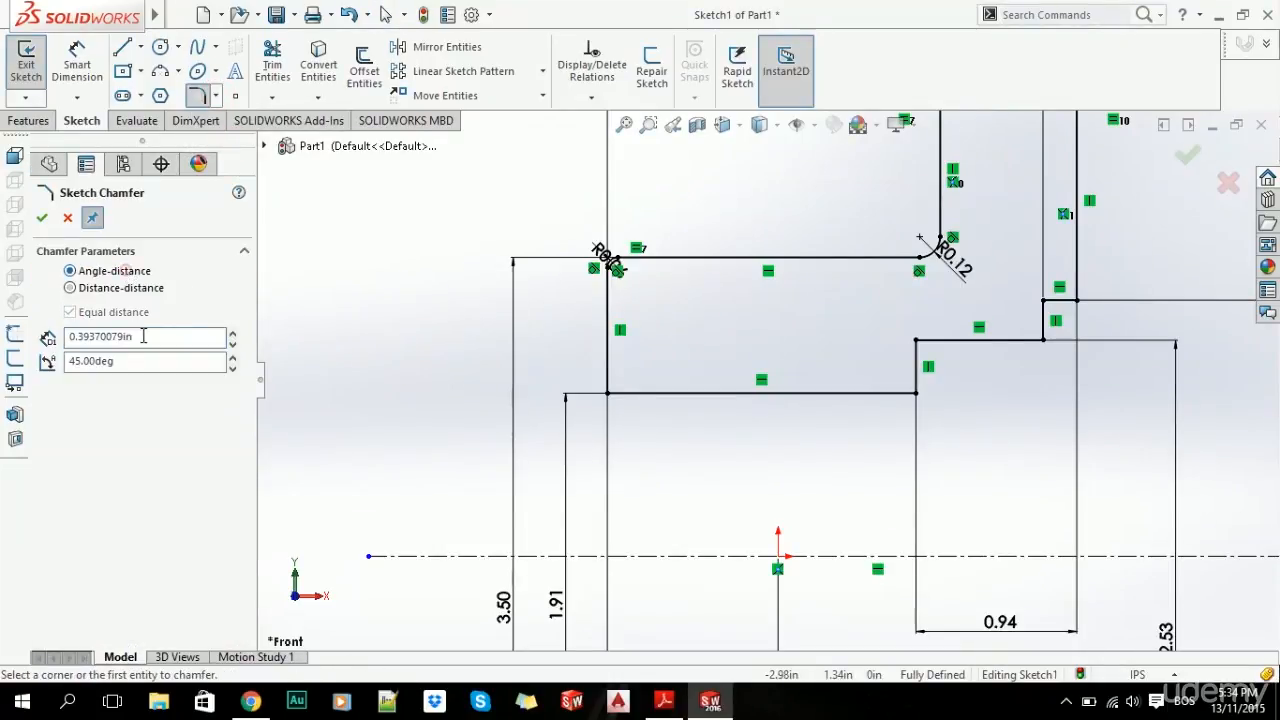
left_click(110, 288)
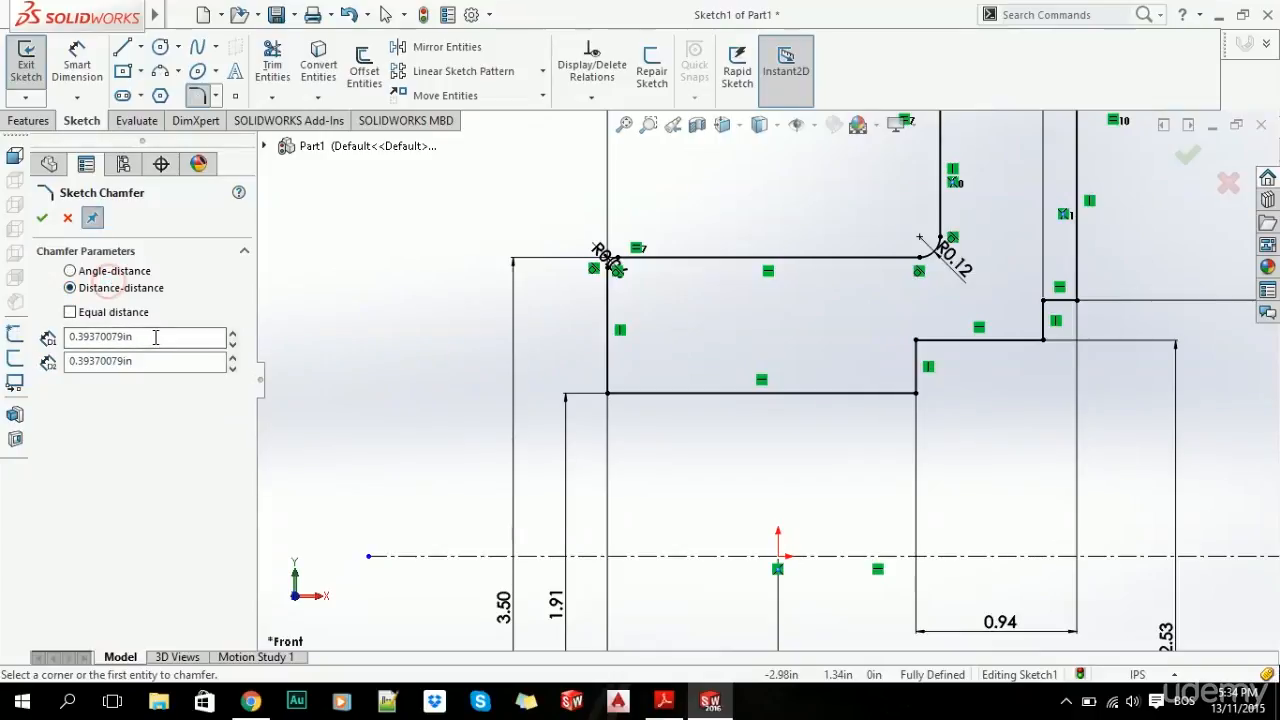
left_click(70, 312)
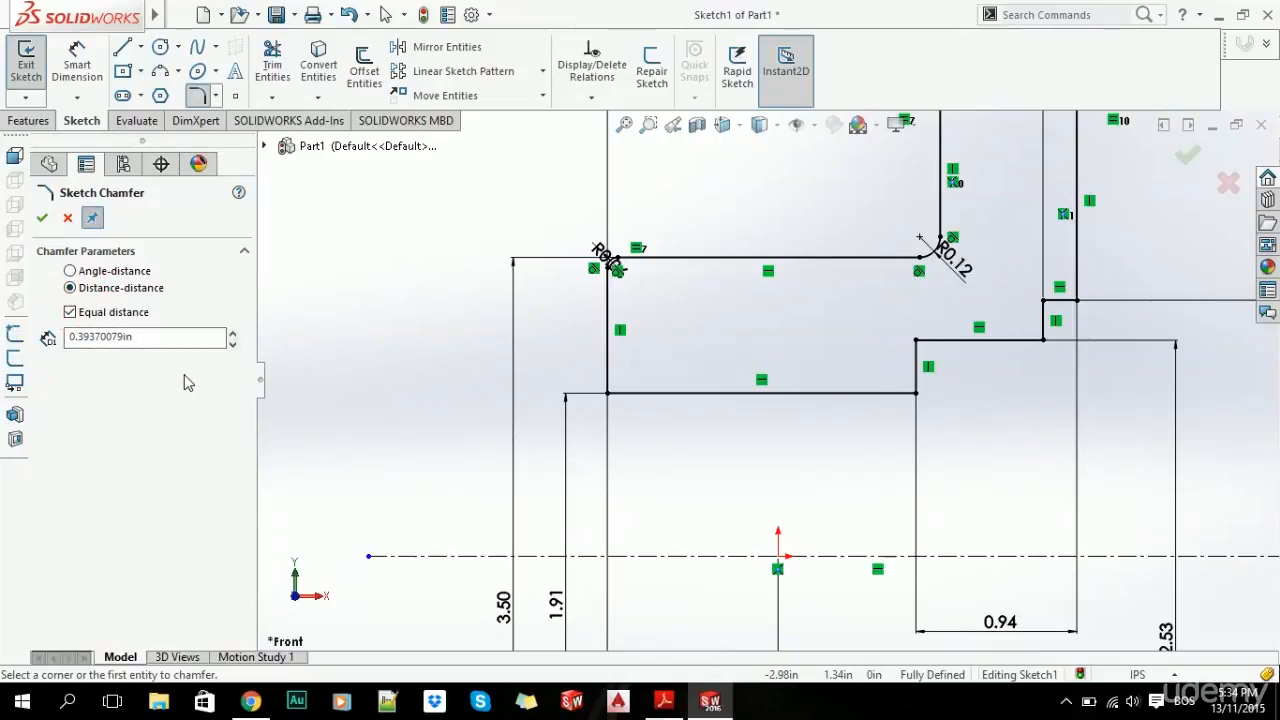
double_click(160, 337)
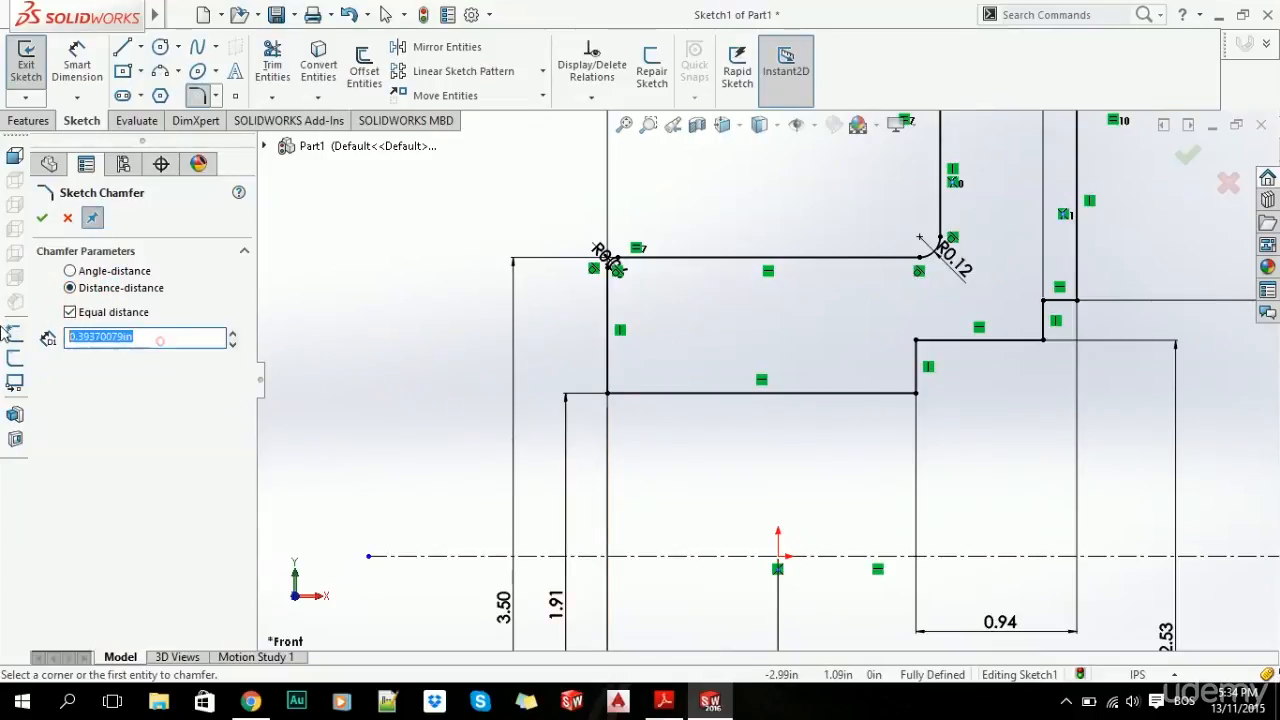
type("0.06")
key("Tab")
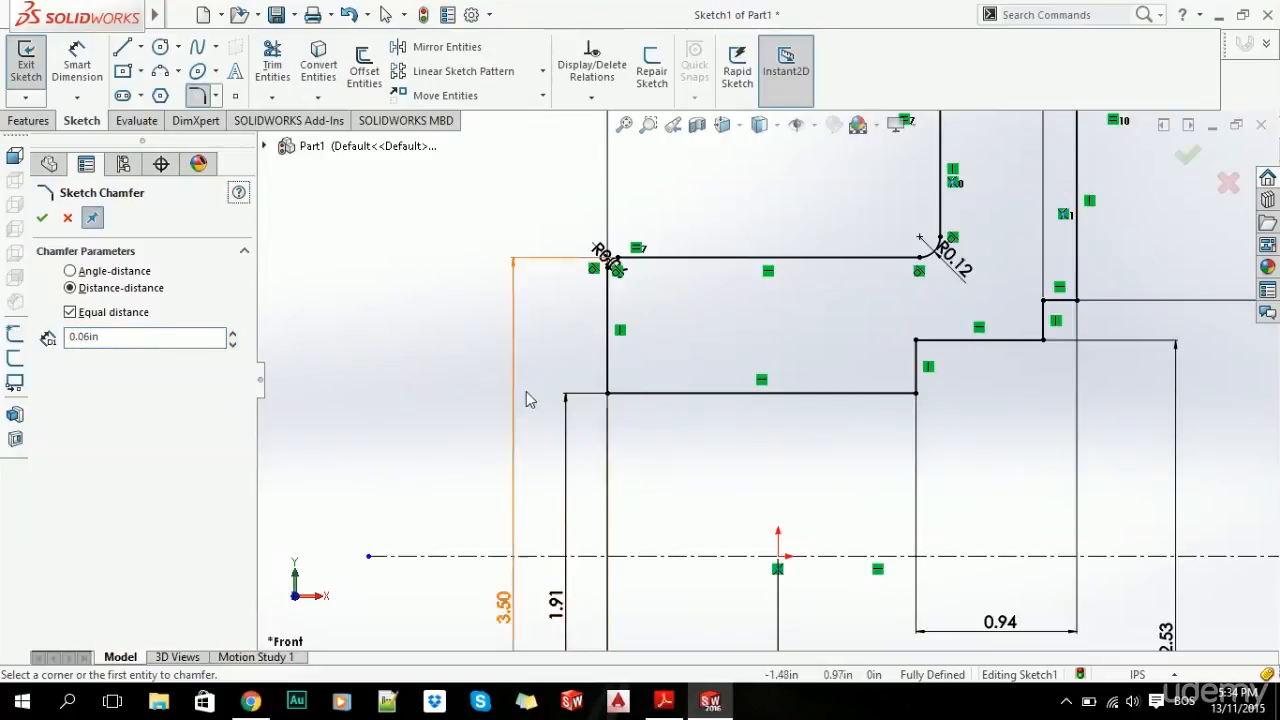
left_click(606, 398)
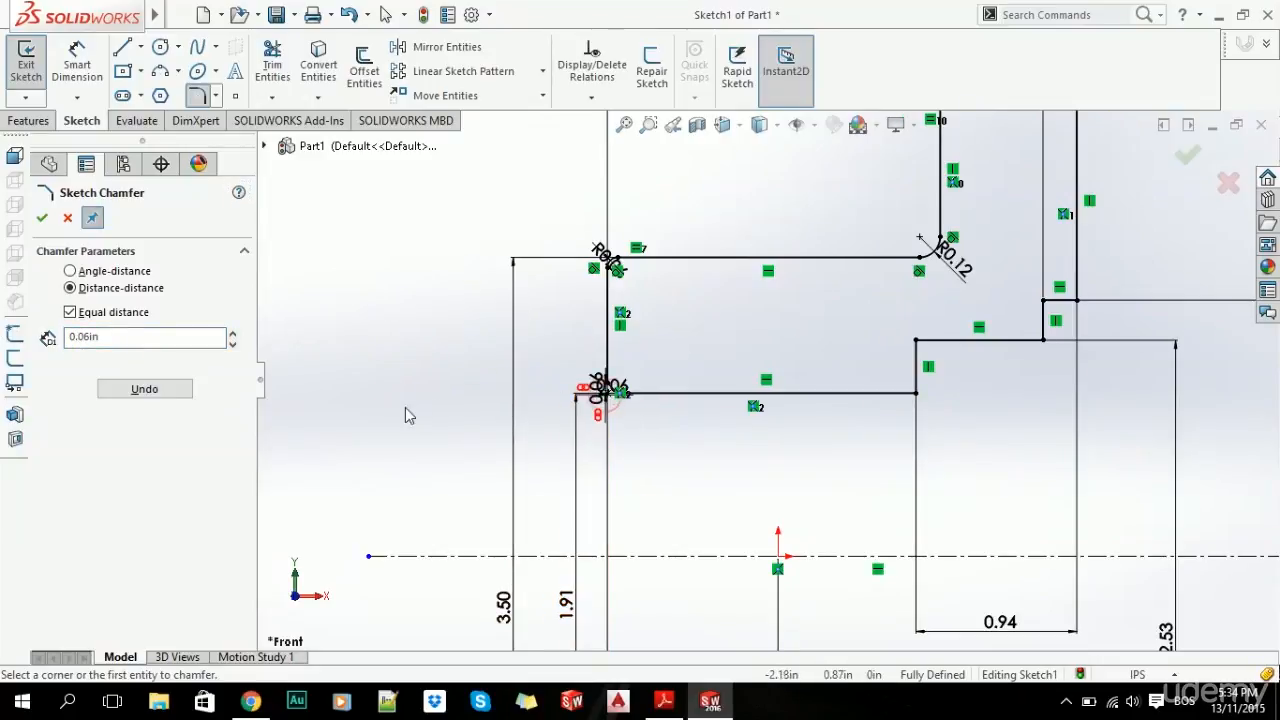
scroll(595, 392, "down", 5)
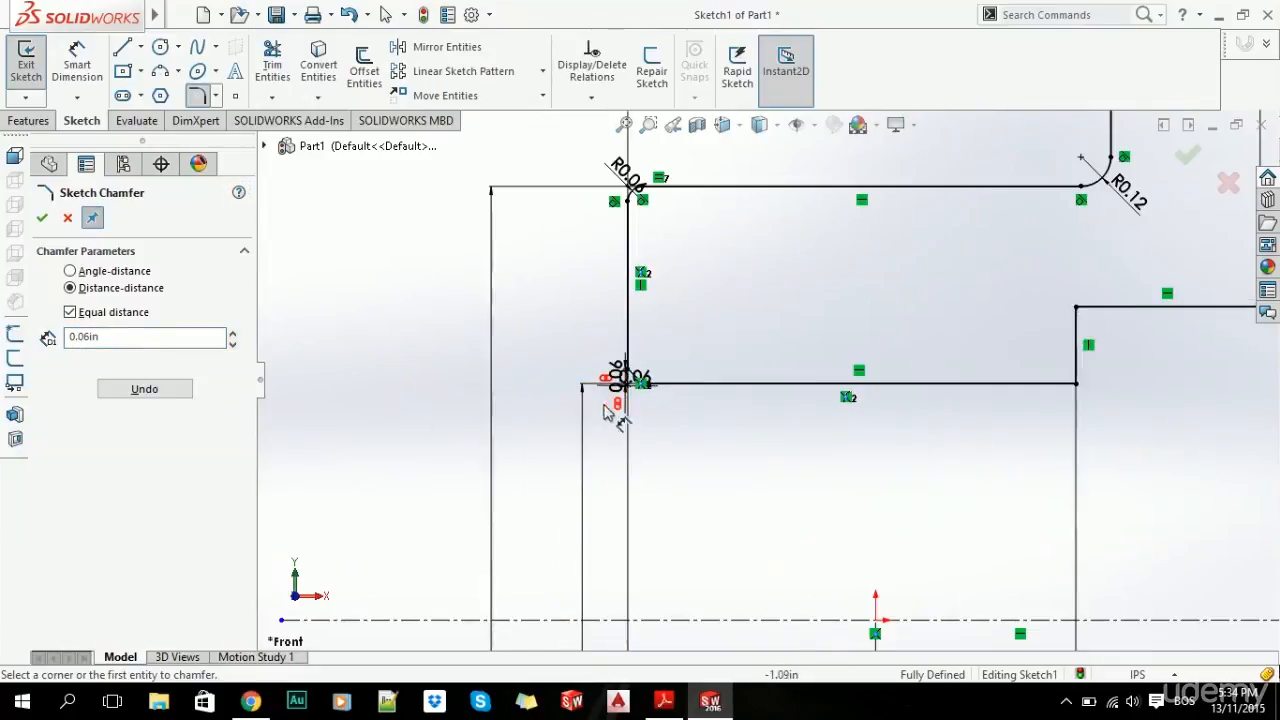
left_click(42, 217)
- Revolve the finished half-section profile around the centerline into a solid hub
scroll(508, 406, "up", 5)
scroll(808, 350, "up", 4)
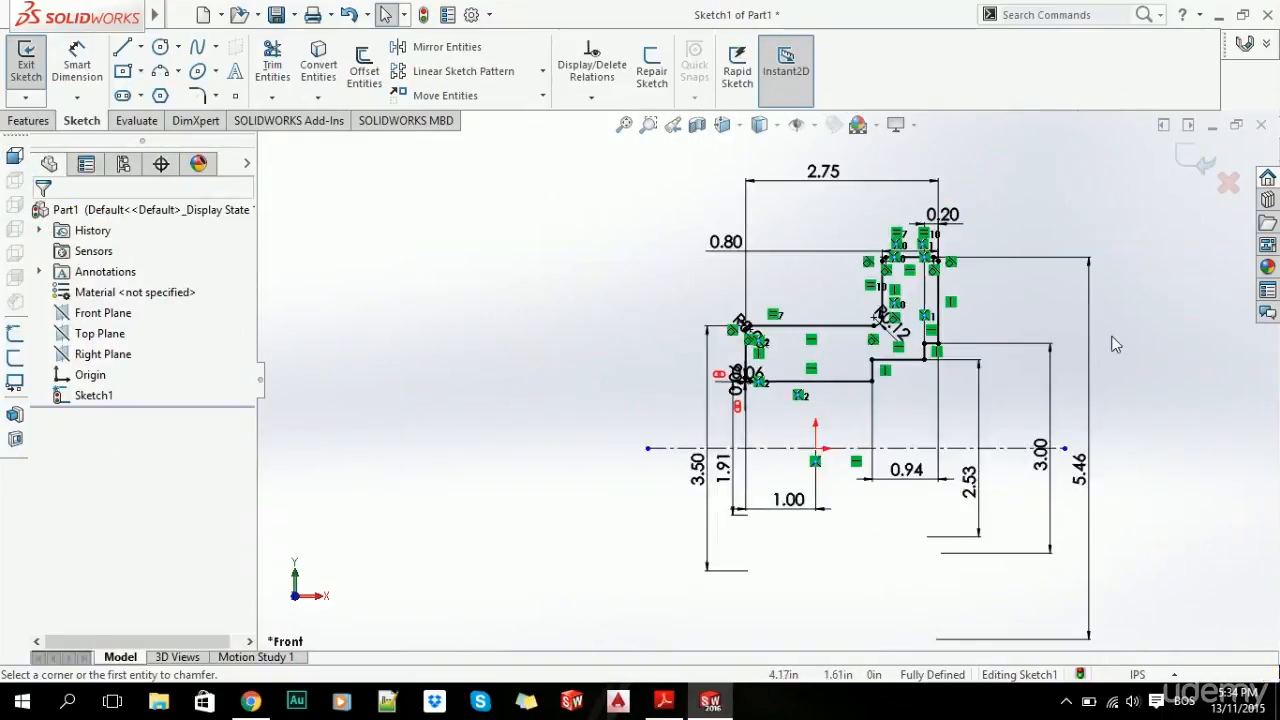
scroll(1110, 340, "up", 1)
left_click(1103, 347)
scroll(876, 332, "down", 2)
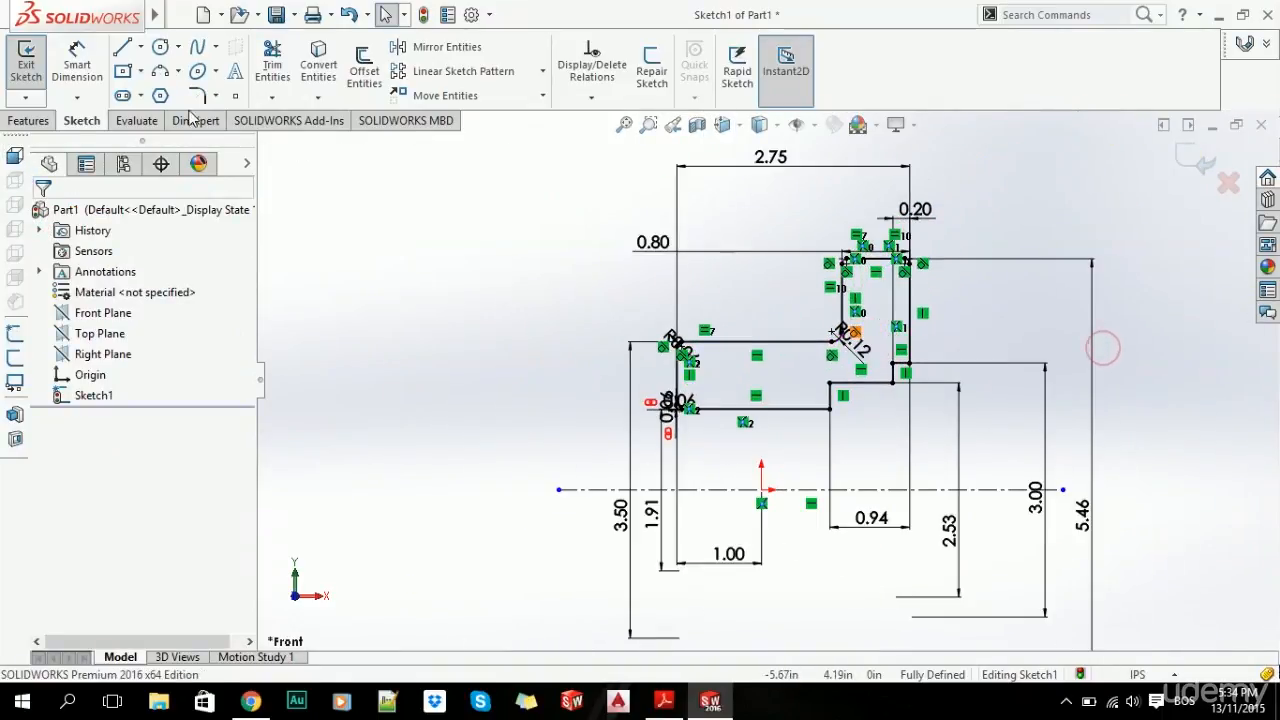
left_click(28, 120)
left_click(94, 84)
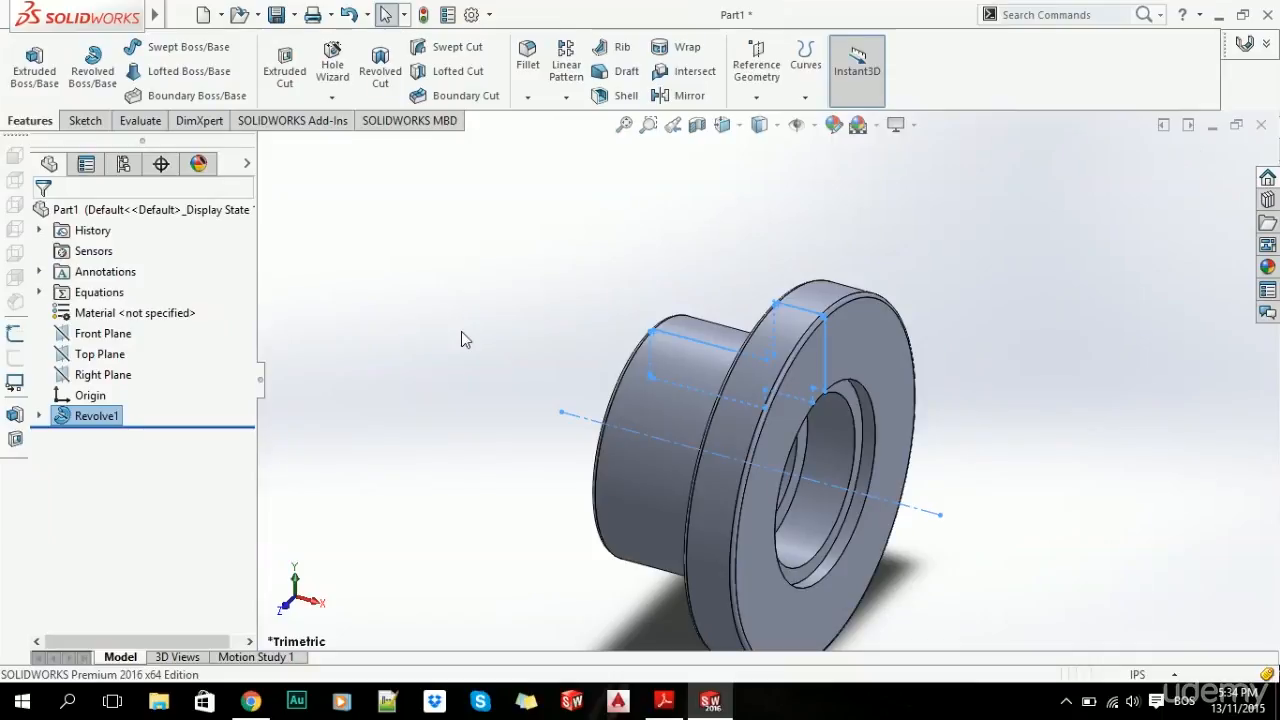
left_click(461, 331)
- Compare the revolved hub with drawing DWG 4, examining the bore, the keyway and the section view
middle_click_drag(775, 436, 866, 290)
key("f")
key("ctrl+3")
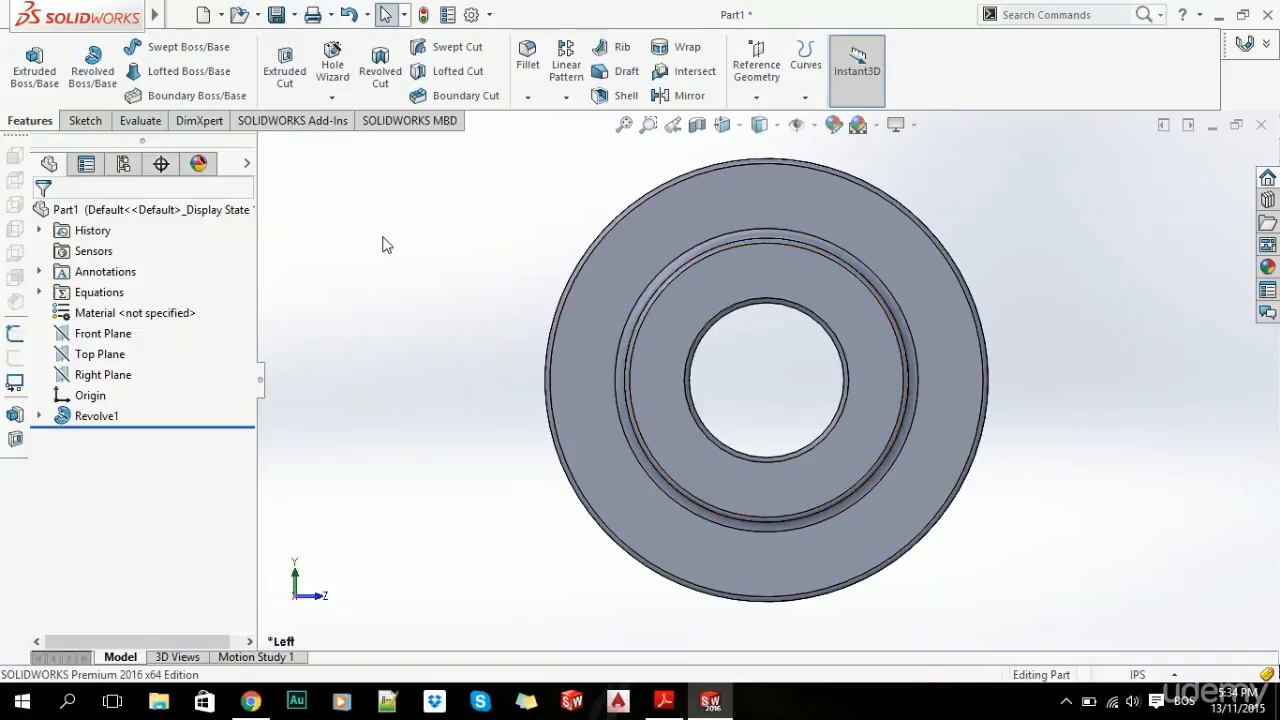
key("alt+Tab")
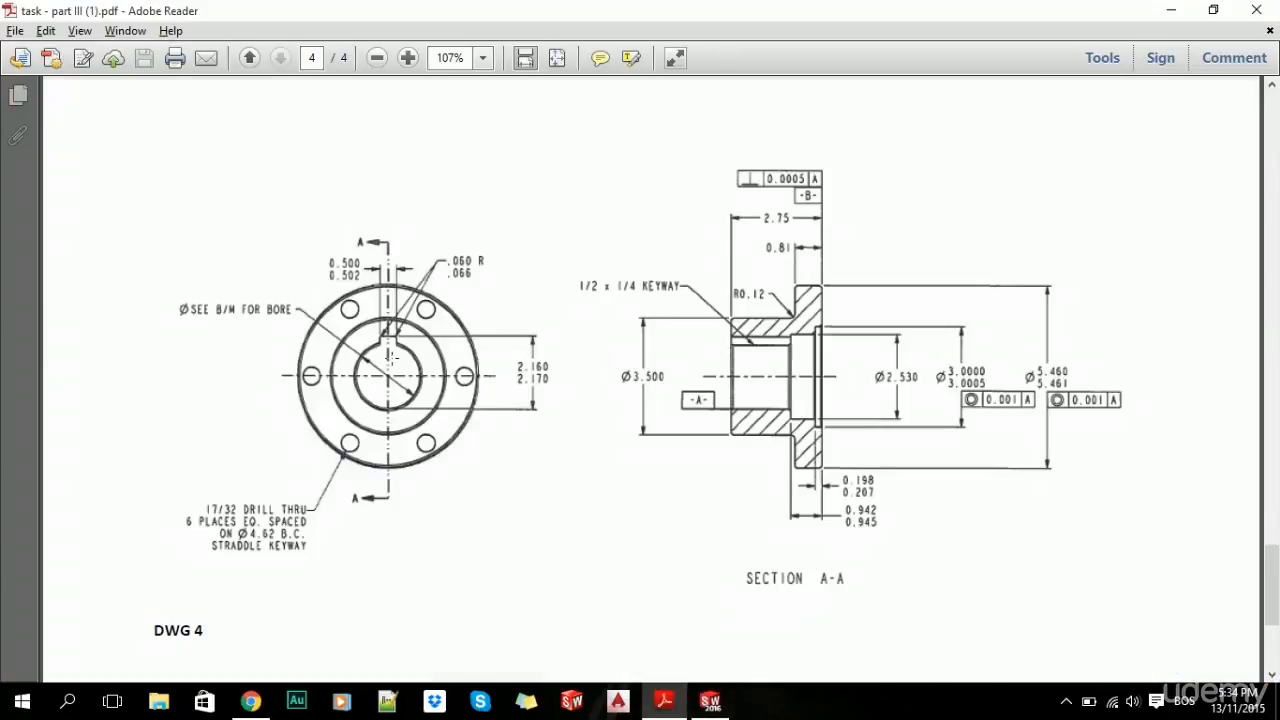
key("alt+Tab")
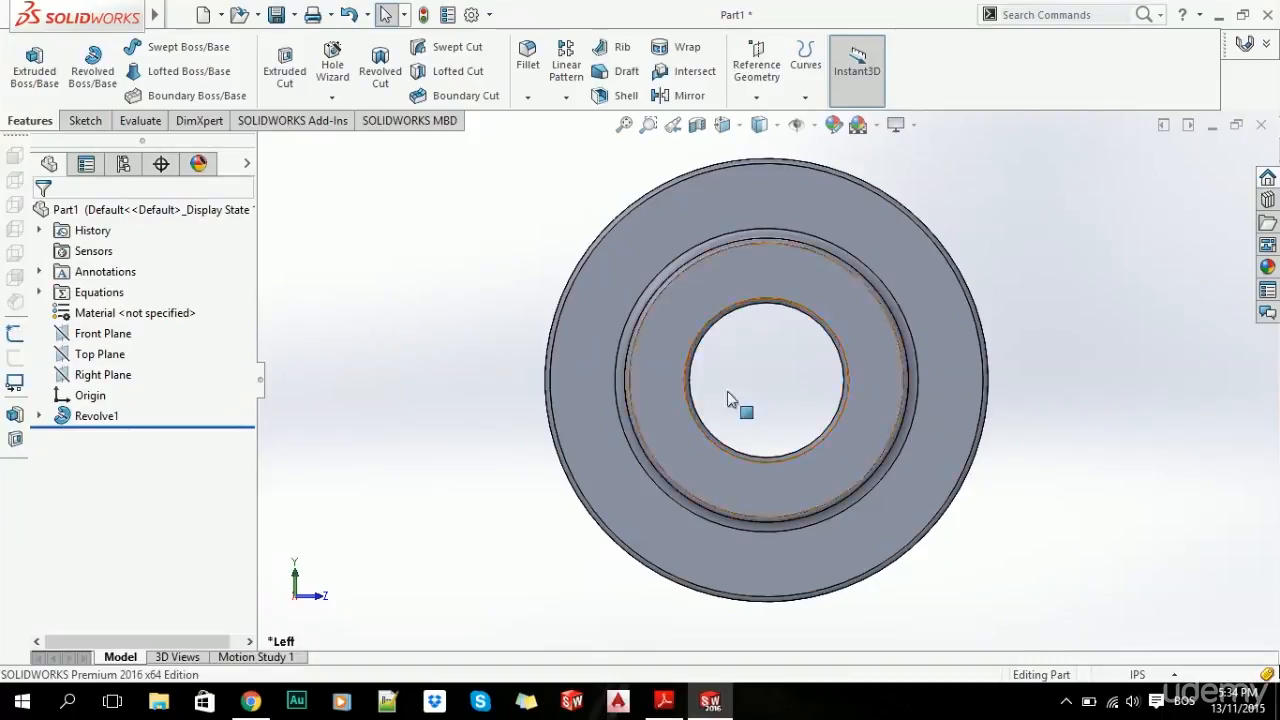
mouse_move(733, 402)
middle_mouse_down()
mouse_move(674, 400)
mouse_move(651, 414)
mouse_move(656, 432)
mouse_move(675, 413)
middle_mouse_up()
key("alt+Tab")
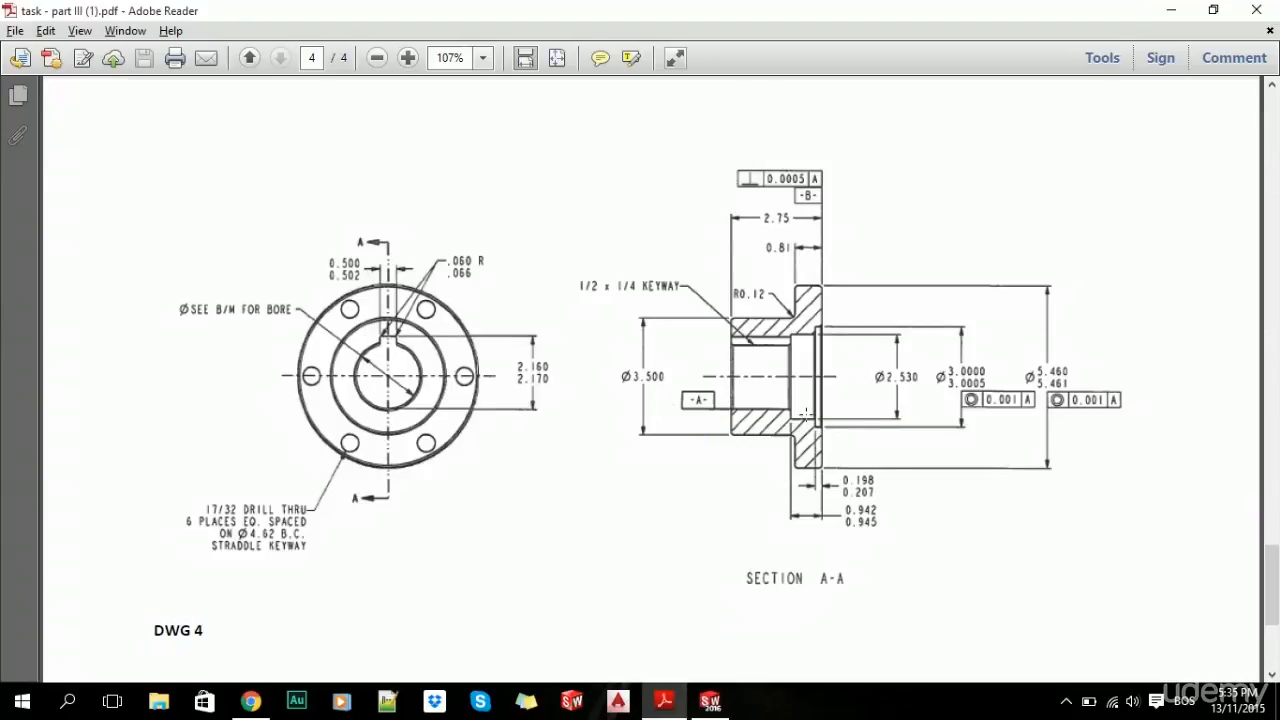
key("alt+Tab")
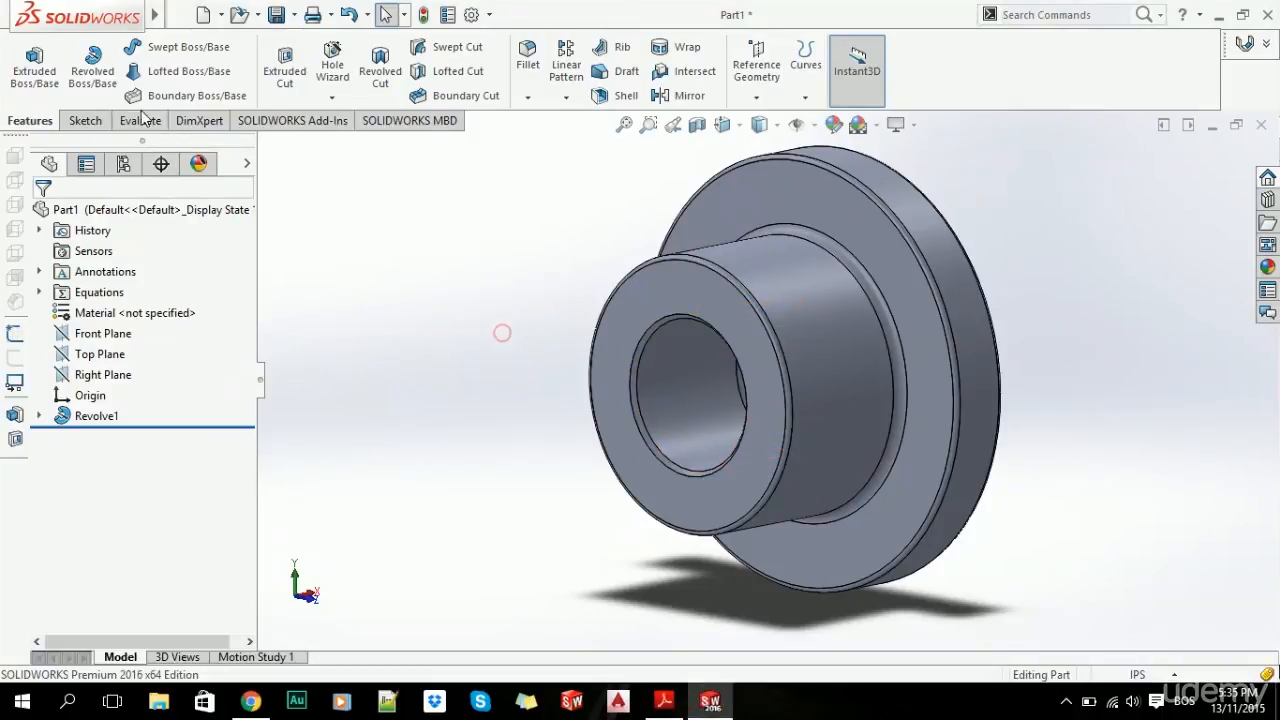
- Start a new sketch on the hub's flat end face, opposite the flange
left_click(85, 120)
left_click(26, 58)
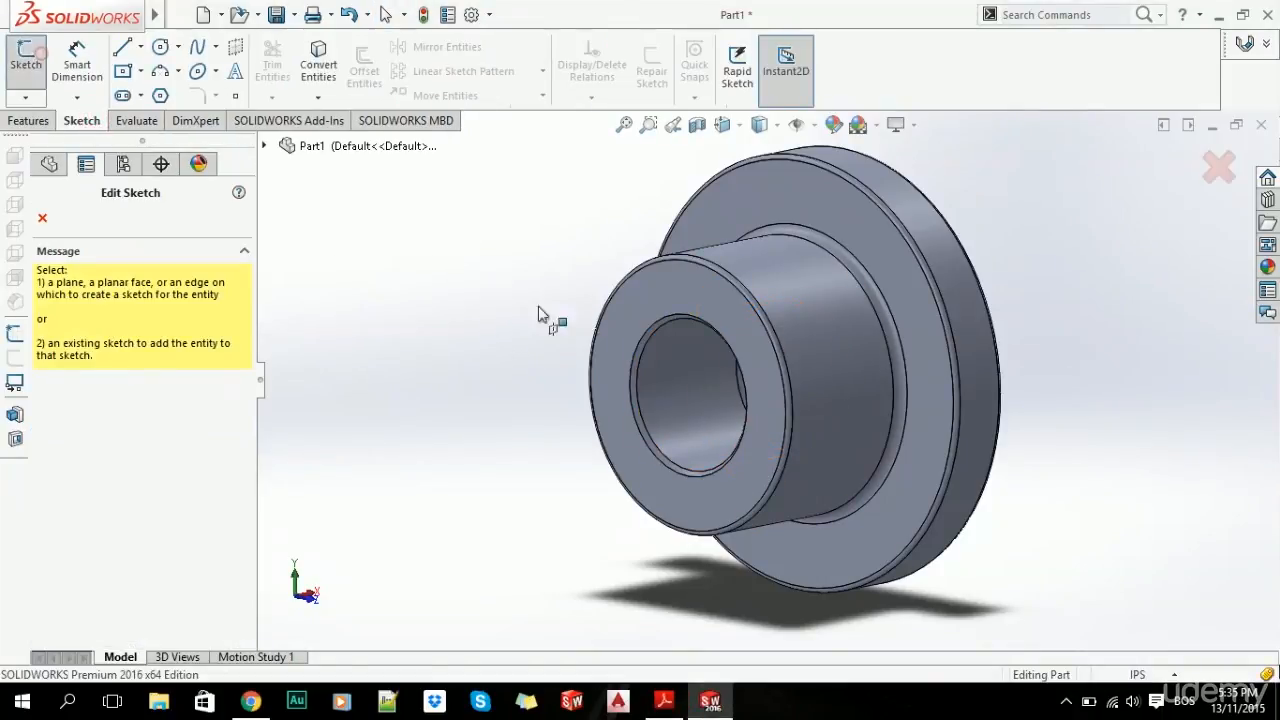
left_click(701, 295)
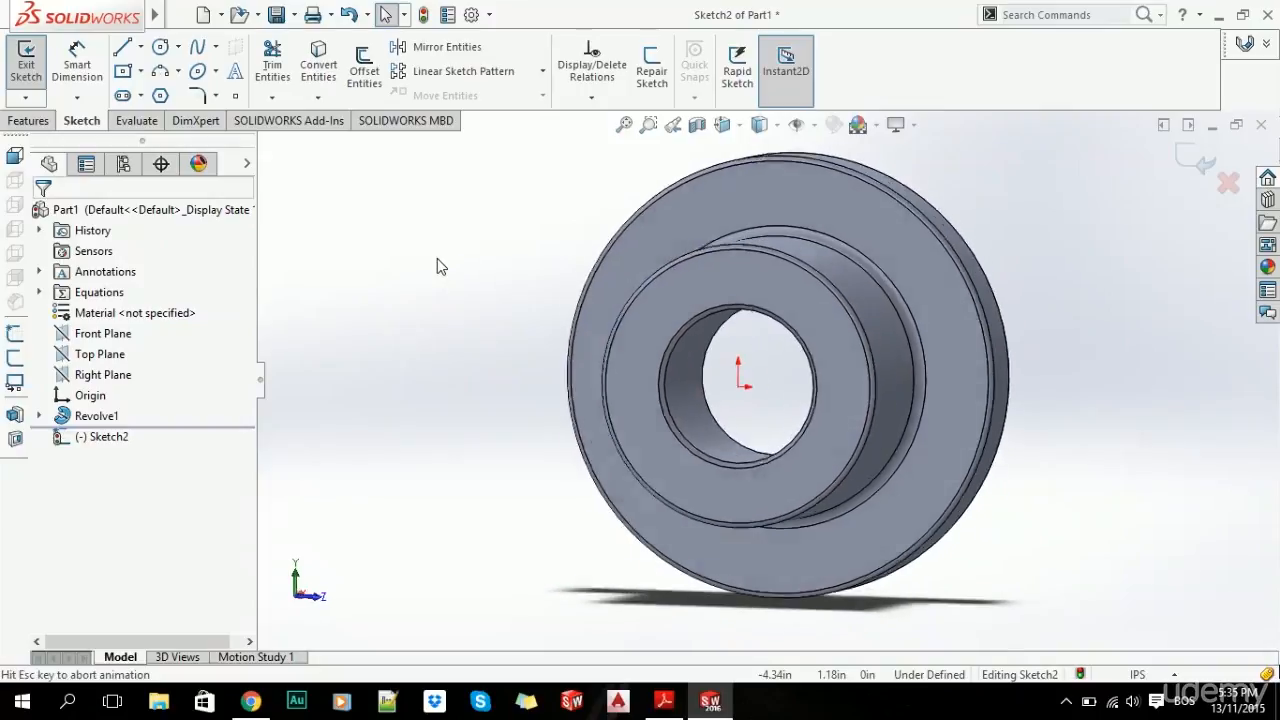
middle_click_drag(631, 318, 520, 323)
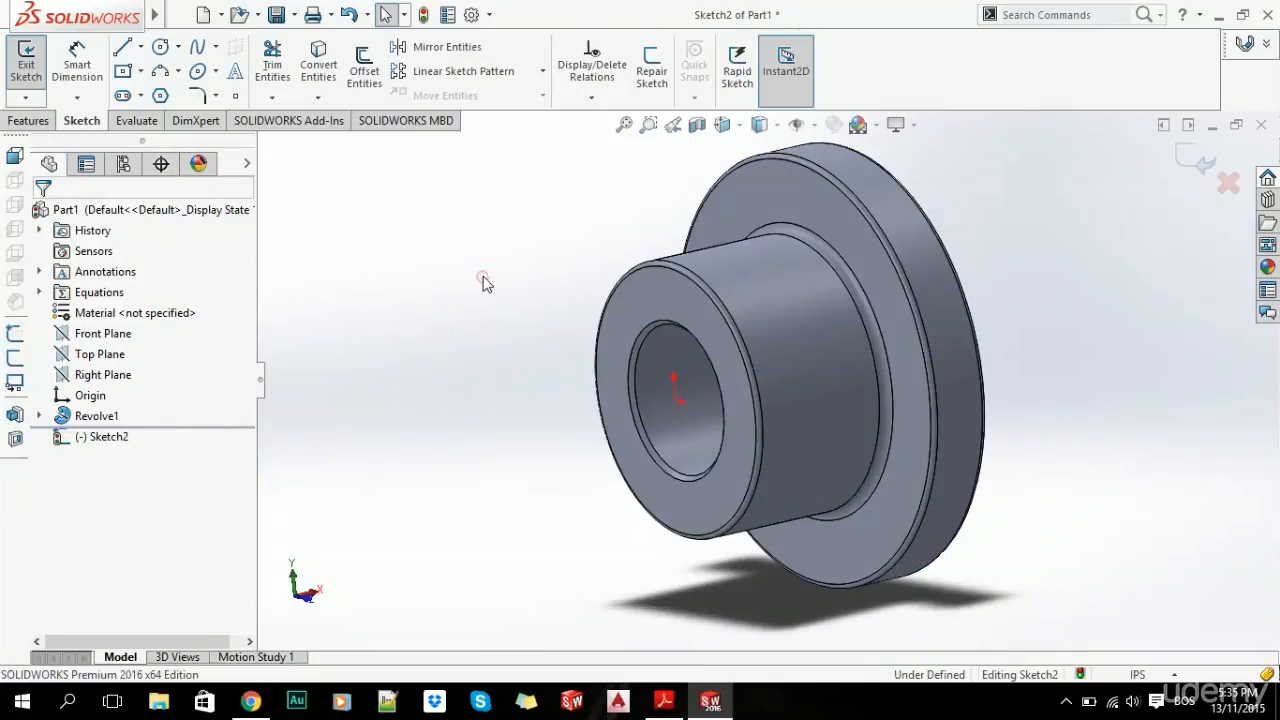
key("space")
left_click(566, 405)
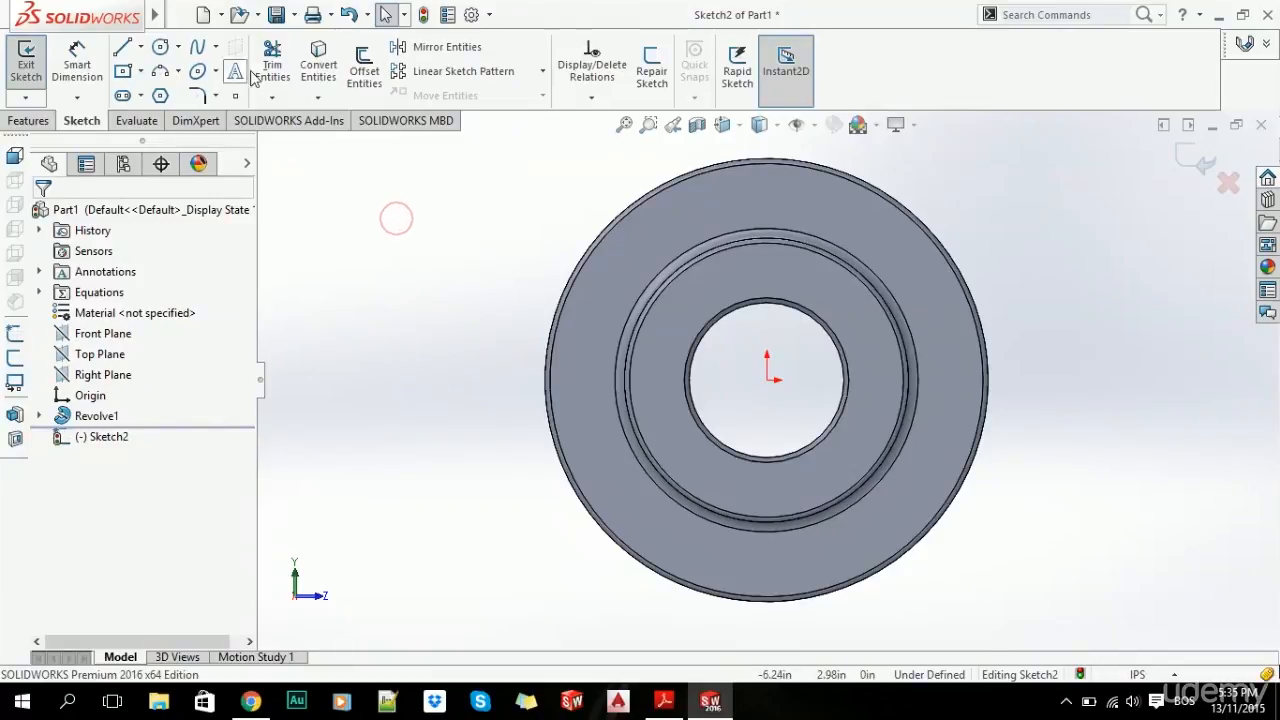
- Convert the inner circular edge of the hub bore into a sketch circle
left_click(315, 66)
scroll(786, 329, "down", 3)
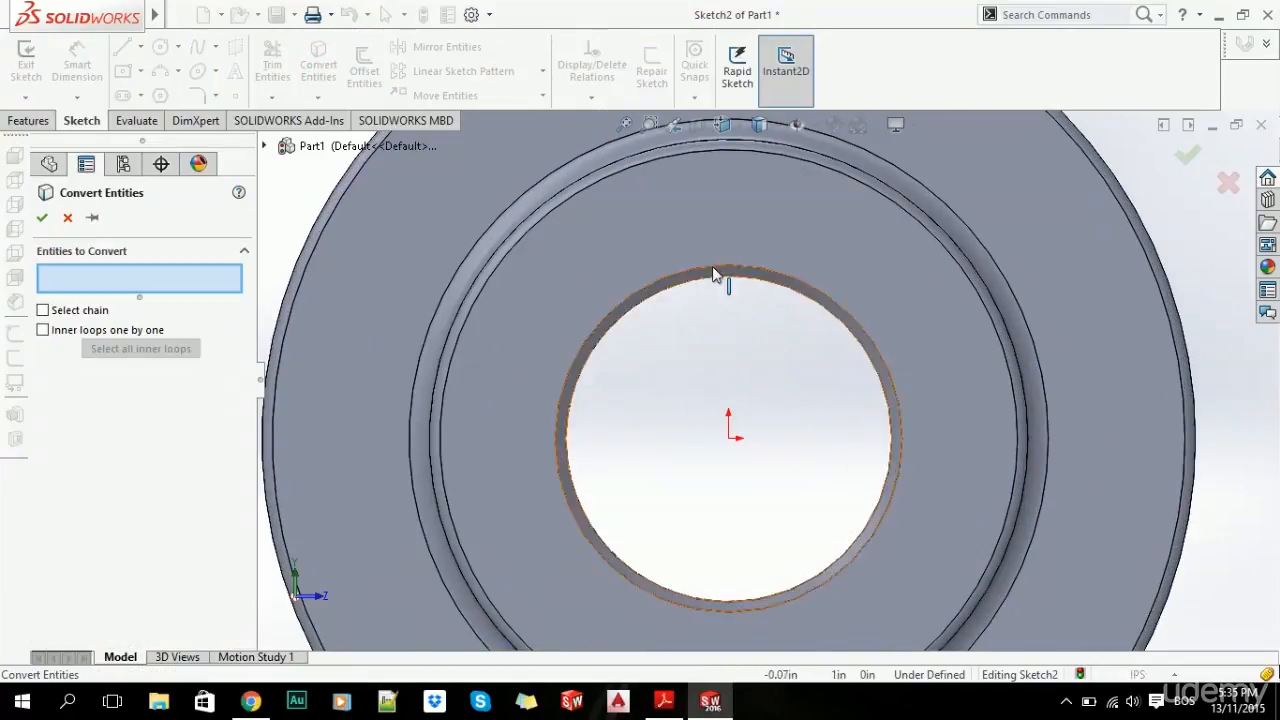
middle_click_drag(700, 289, 706, 314)
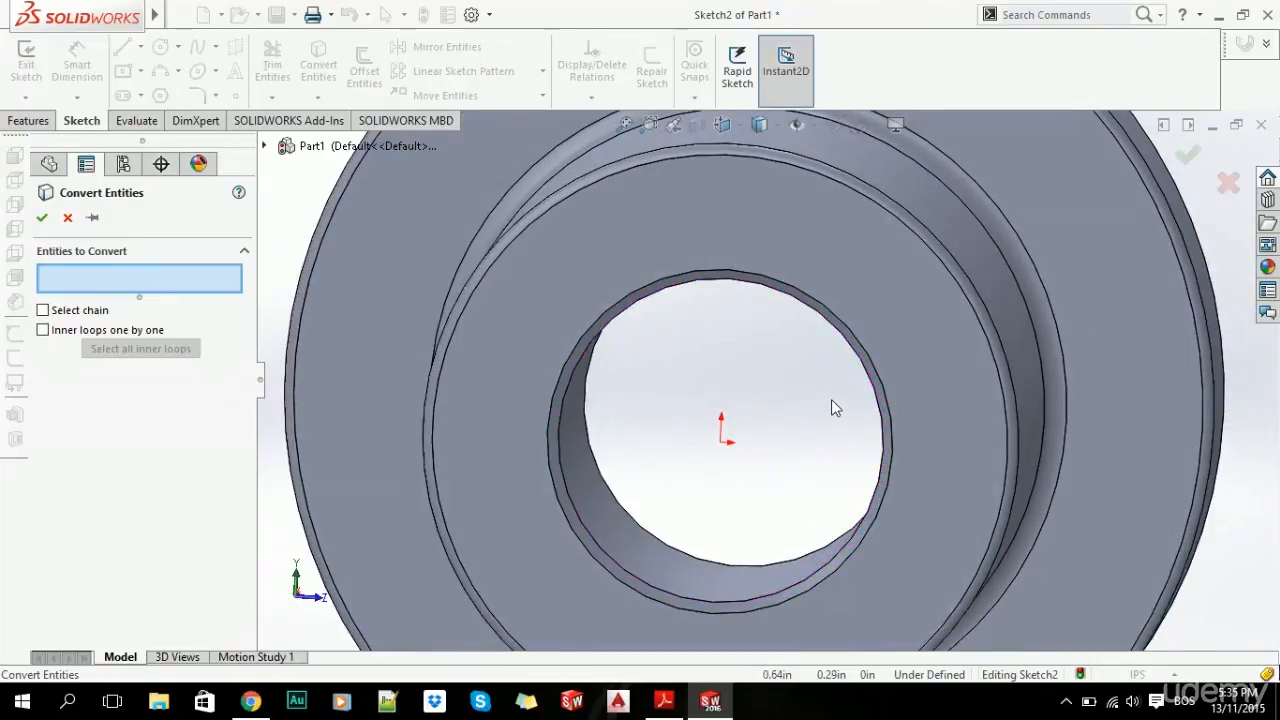
key("ctrl+8")
scroll(772, 315, "down", 4)
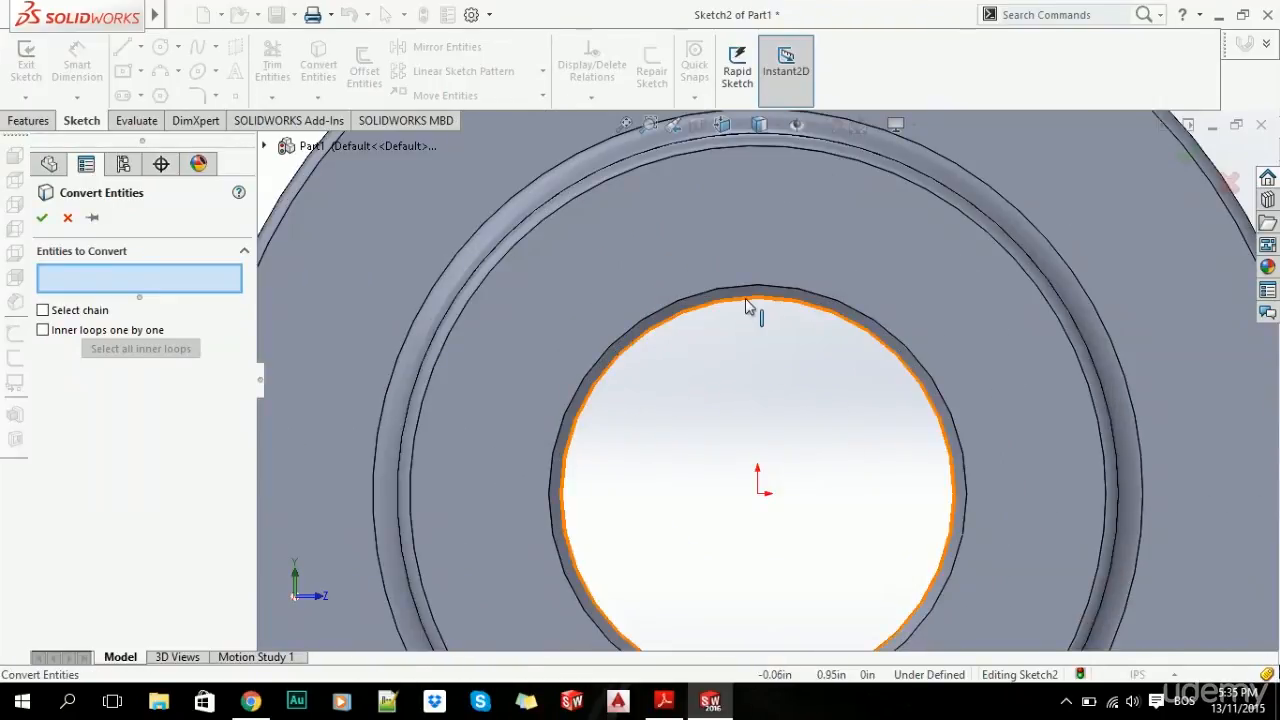
left_click(745, 305)
key("Return")
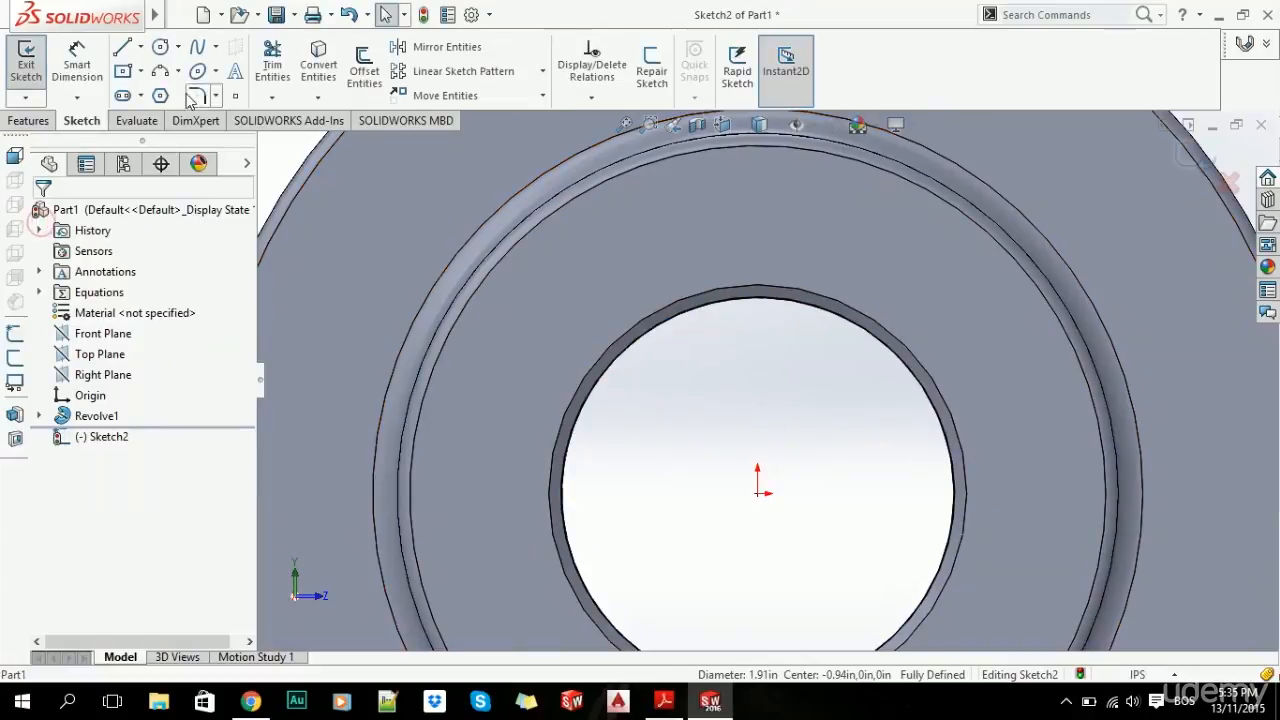
- Draw a vertical centerline about 1.29 in long from the origin up past the top of the bore
left_click(140, 47)
left_click(165, 91)
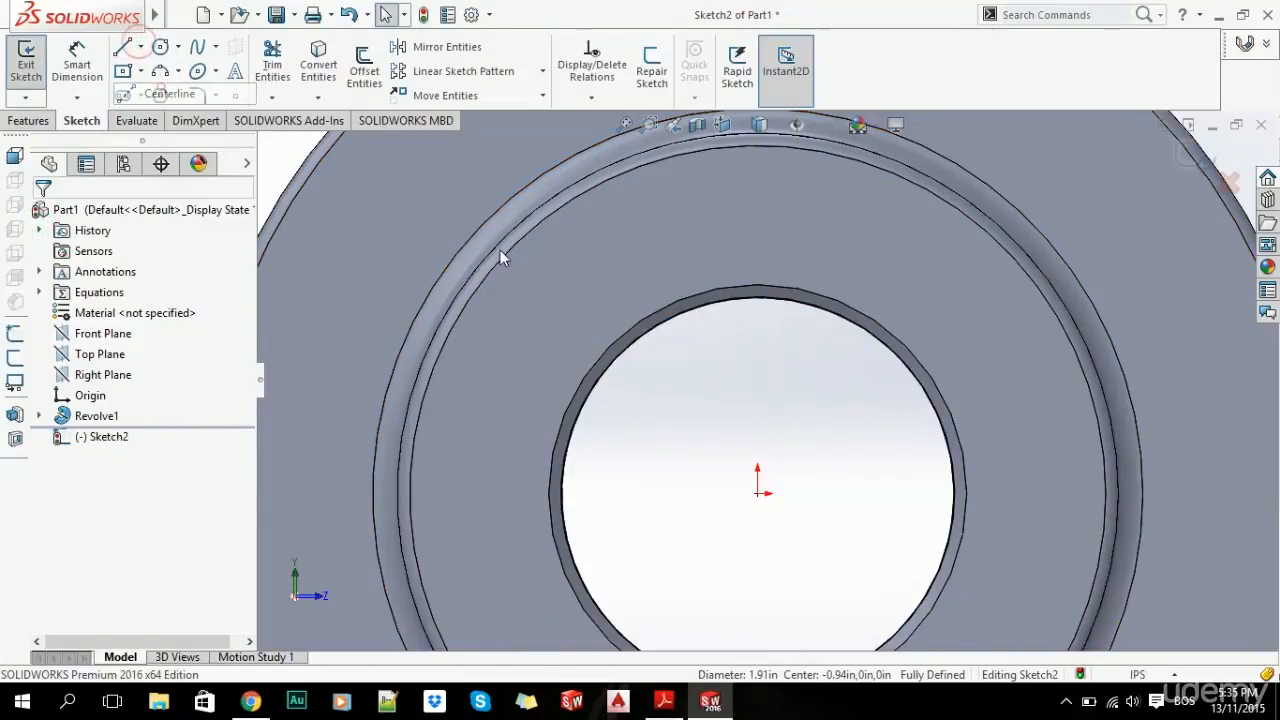
left_click(760, 493)
left_click(757, 229)
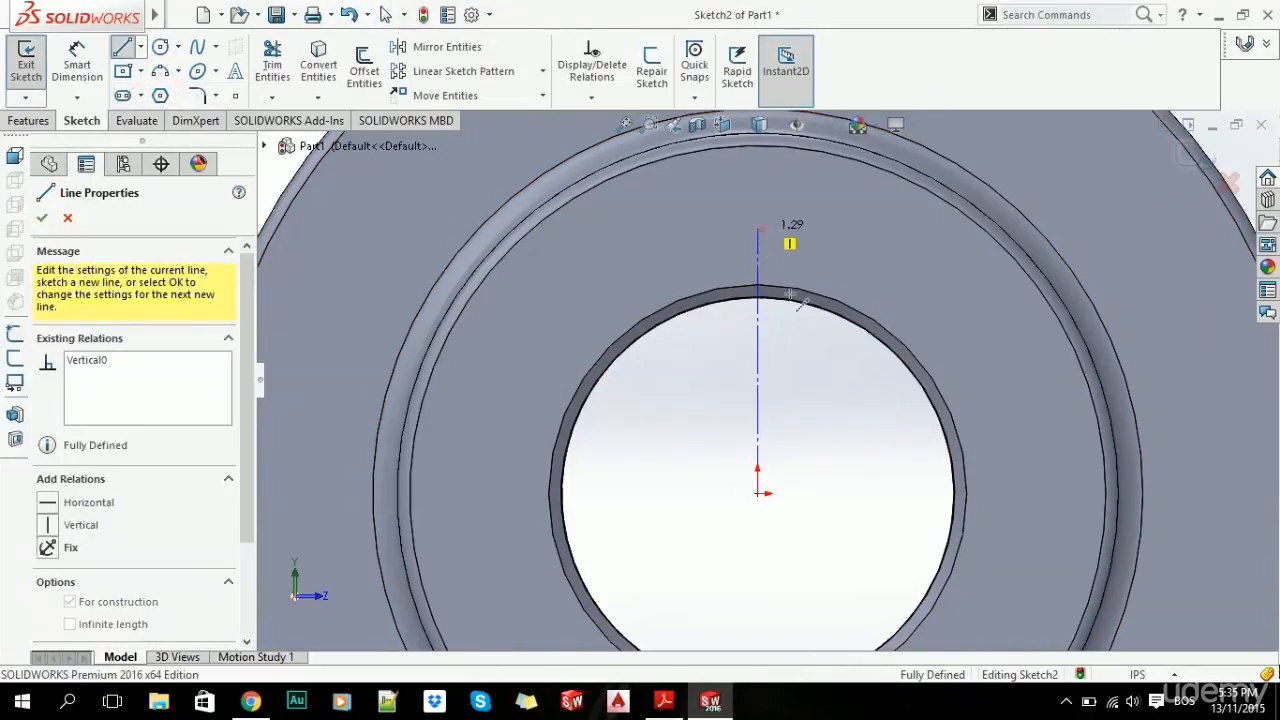
key("Escape")
- Sketch a three-sided keyway outline about 0.65 in wide above the bore, with both vertical sides ending on the bore circle
scroll(826, 412, "down", 2)
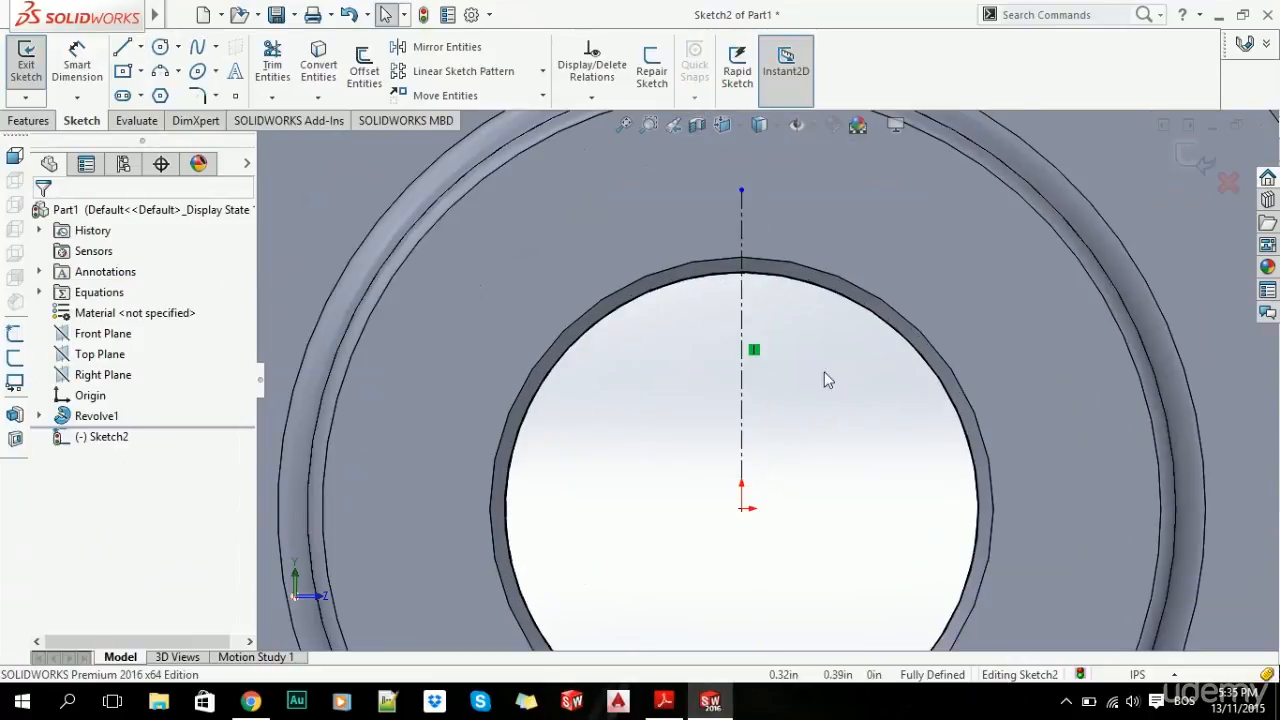
key("l")
left_click(815, 283)
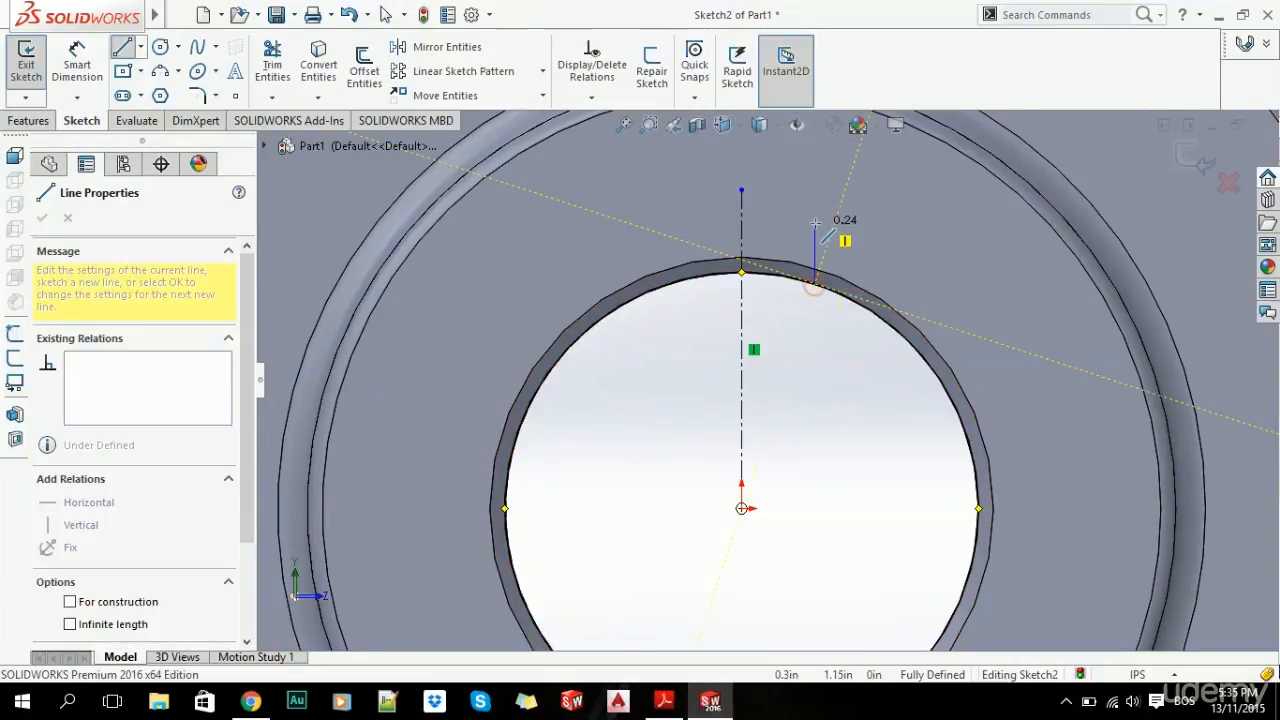
left_click(815, 220)
left_click(653, 220)
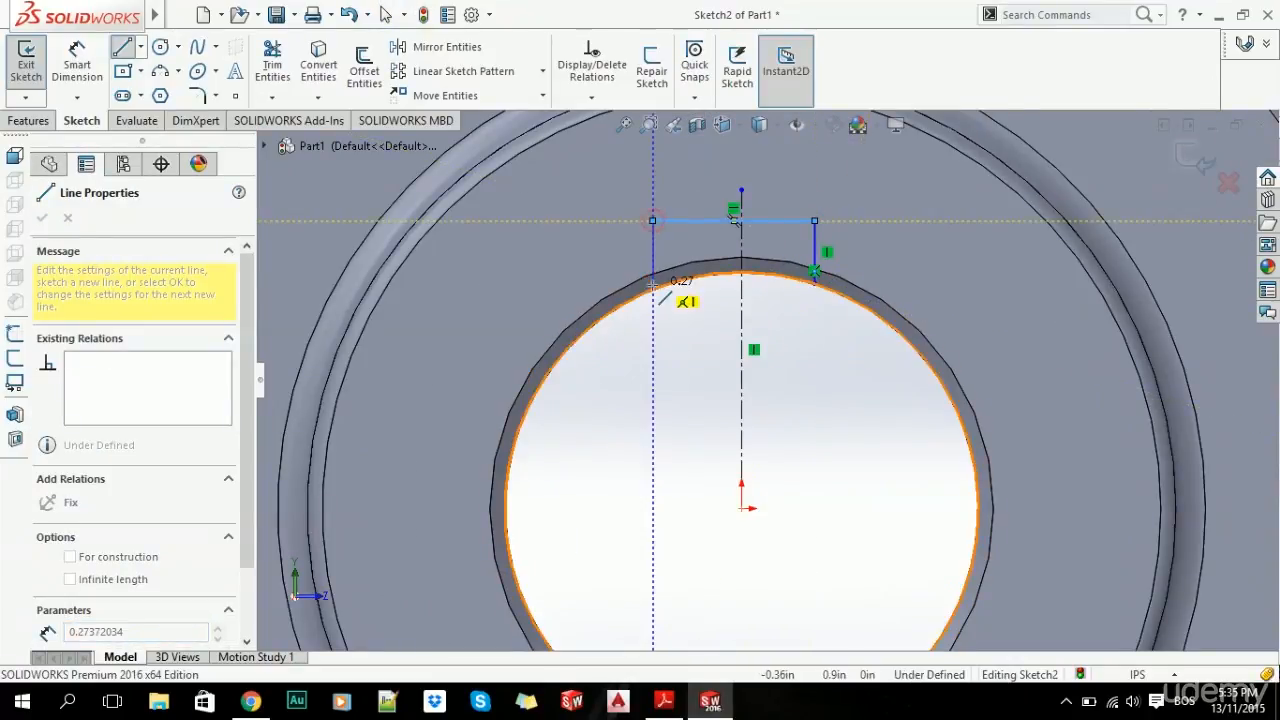
left_click(653, 289)
key("Escape")
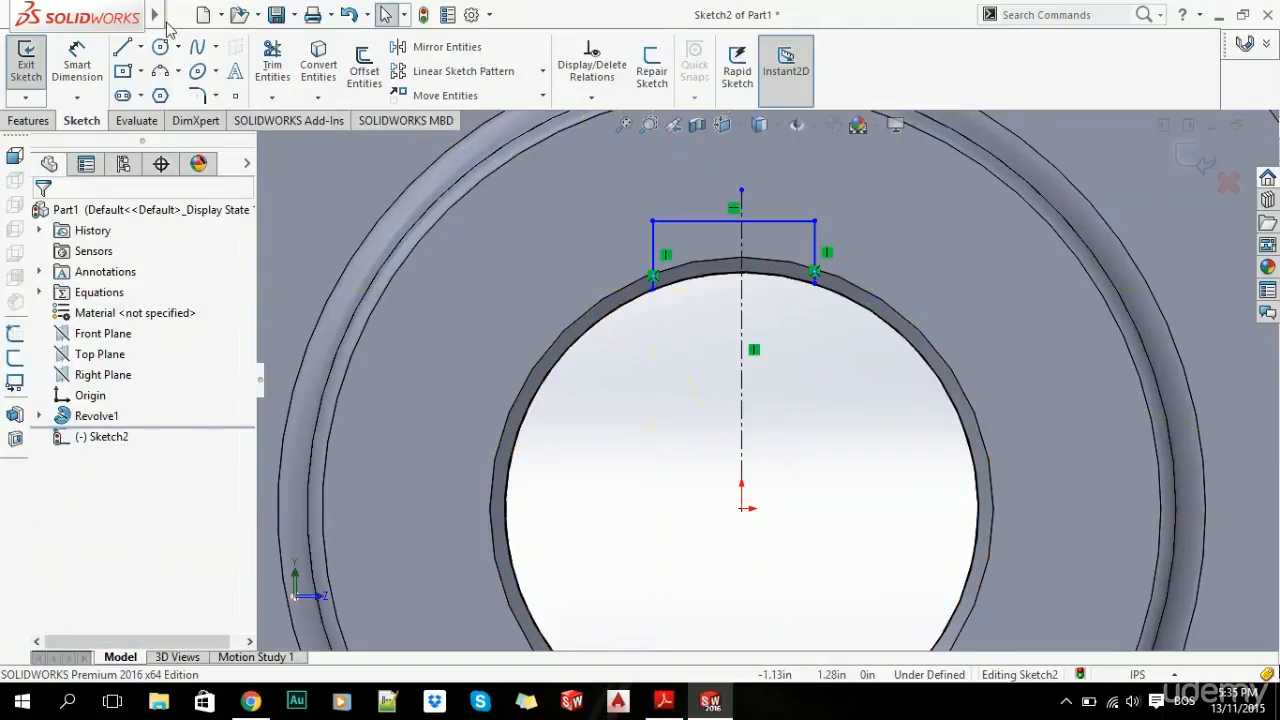
- Check the keyway width in the drawing and dimension the outline's top line to 0.5 in
key("alt+Tab")
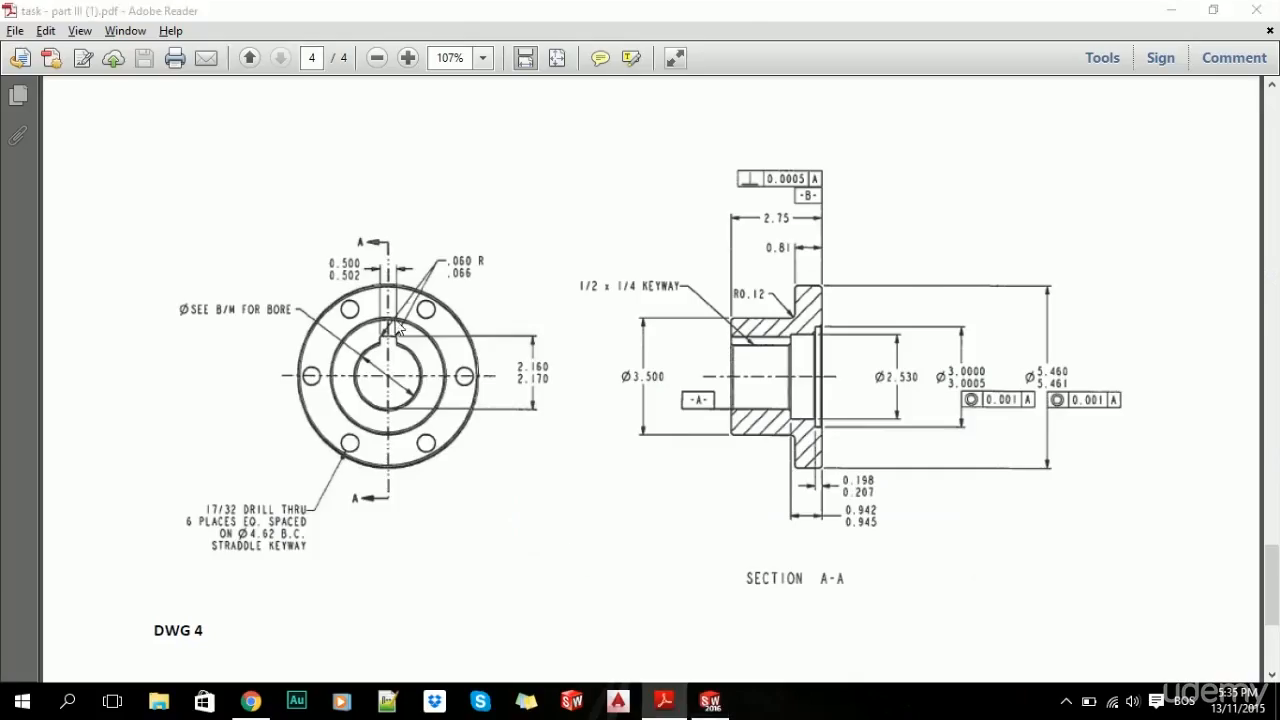
key("alt+Tab")
left_click(77, 65)
left_click(715, 222)
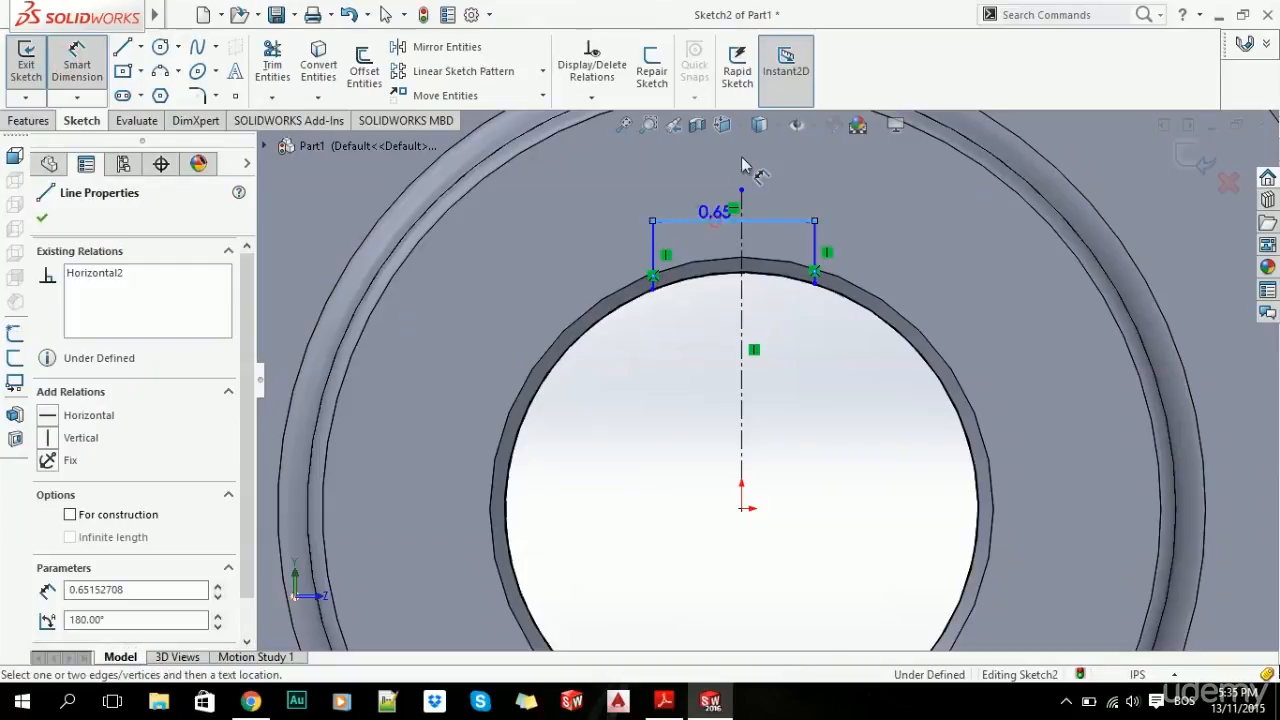
left_click(740, 158)
type("0.5")
key("Return")
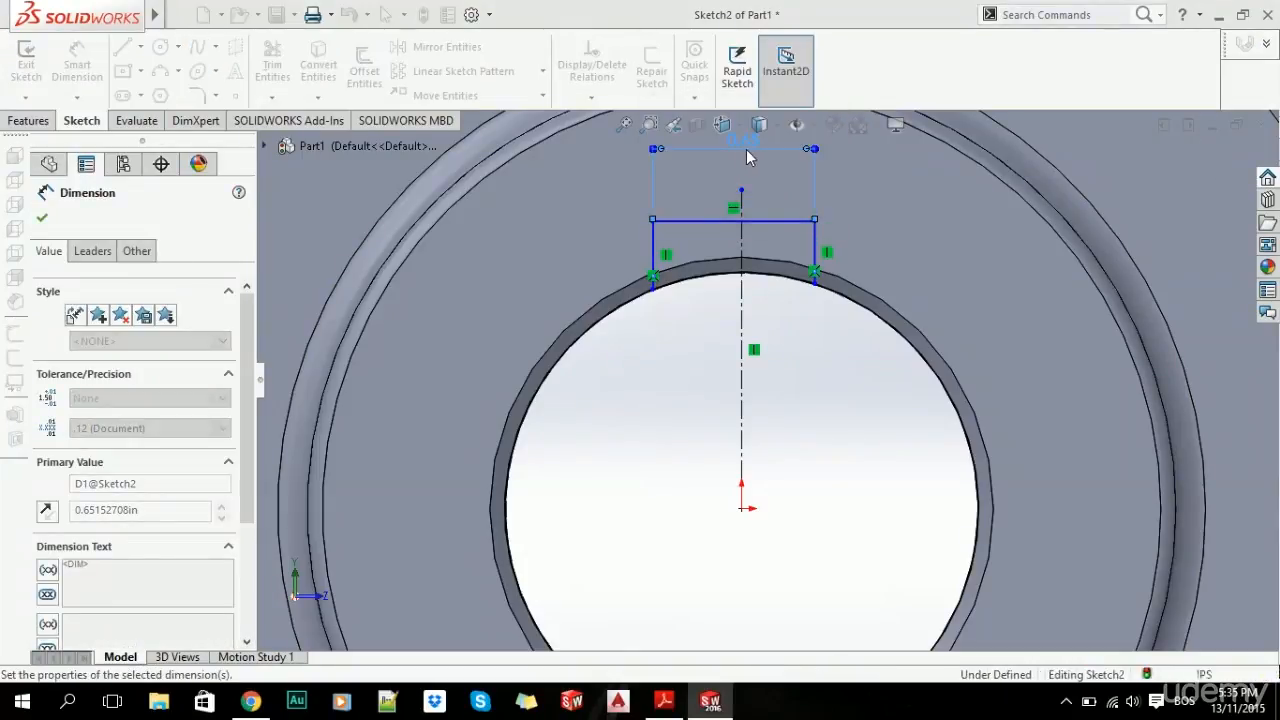
- Dimension the distance from the vertical centerline to the keyway's right side as 0.25 in
left_click(746, 247)
left_click(776, 240)
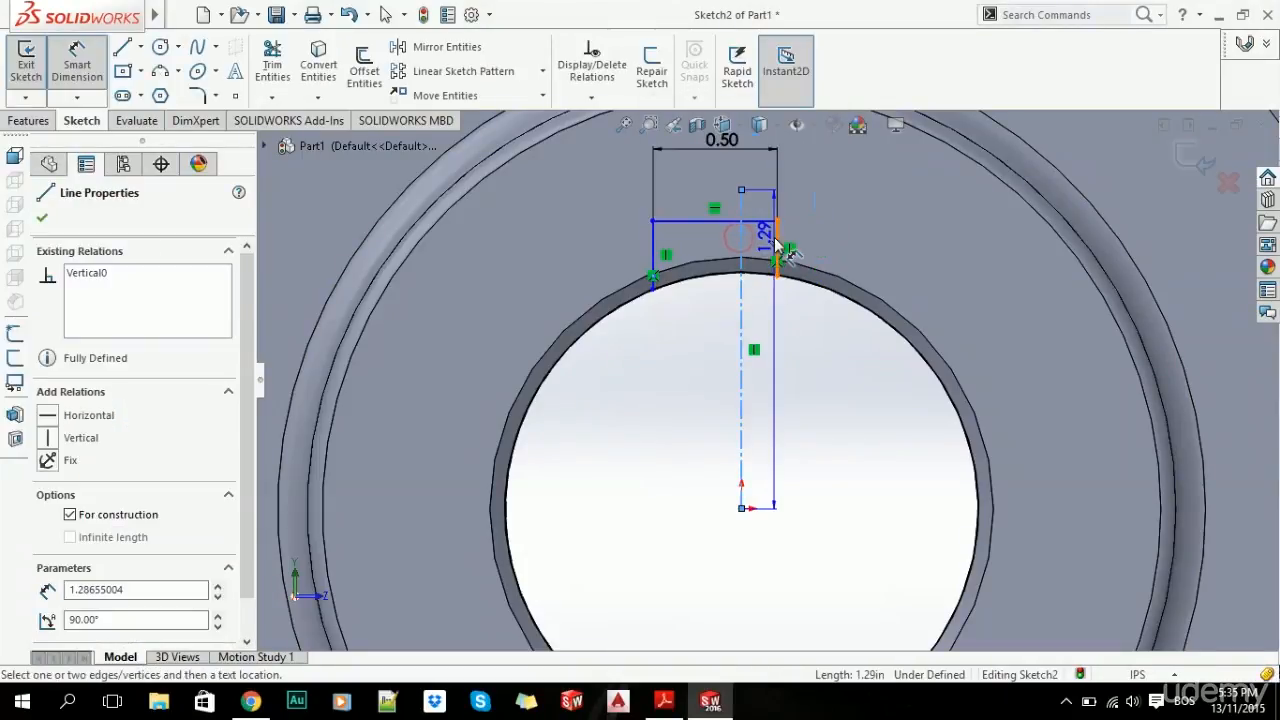
scroll(850, 265, "up", 2)
left_click(863, 253)
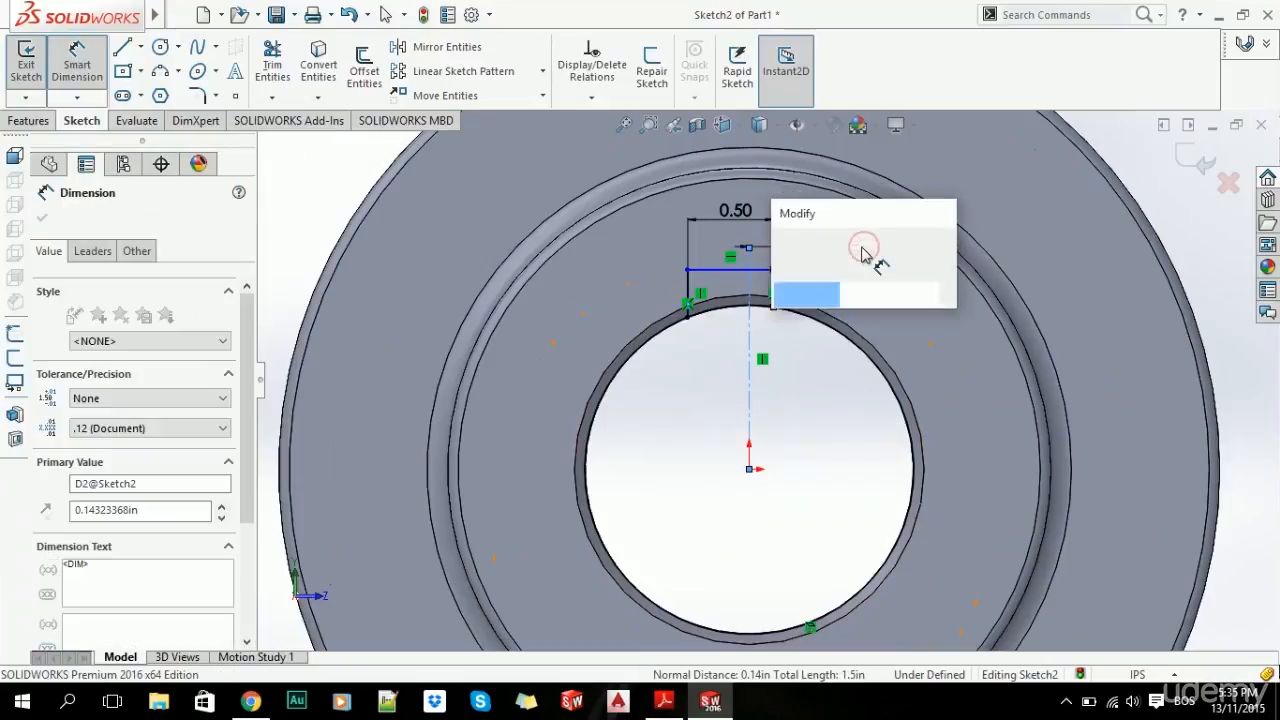
type("0.25")
key("Return")
- Check the keyway height in the drawing and draw a vertical centerline from the origin down to the bore circle's lowest point
key("alt+Tab")
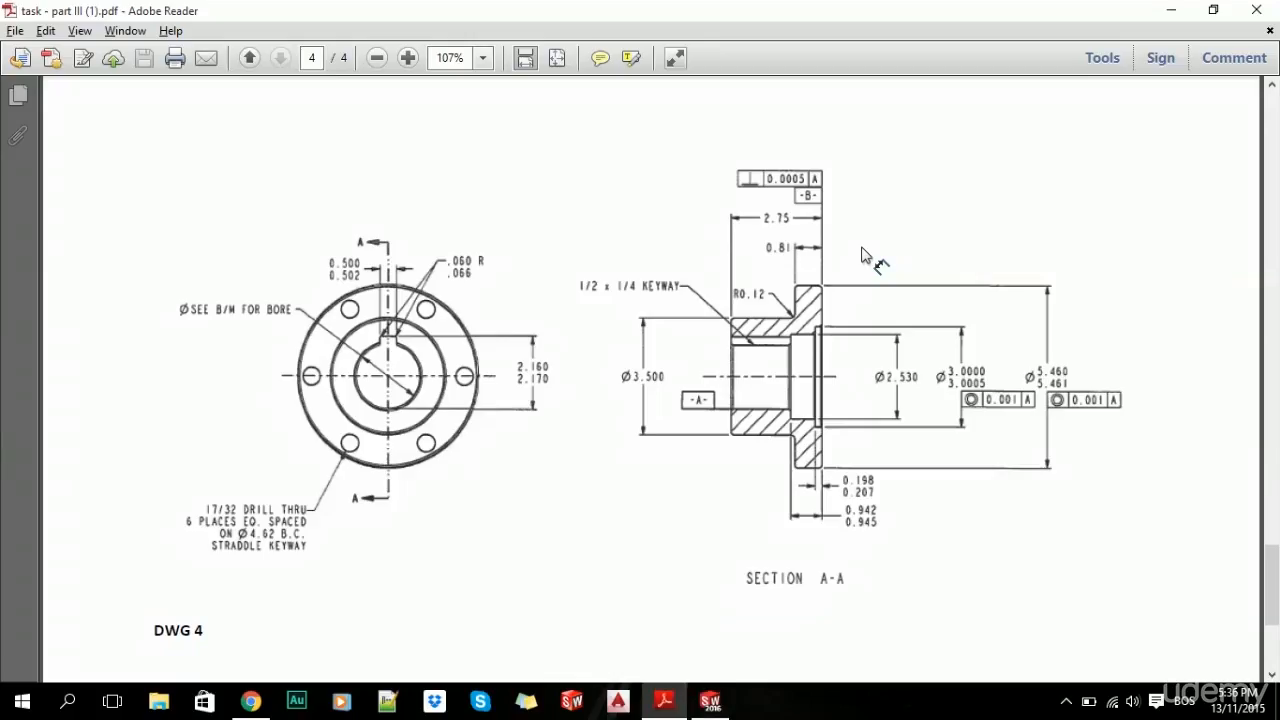
key("alt+Tab")
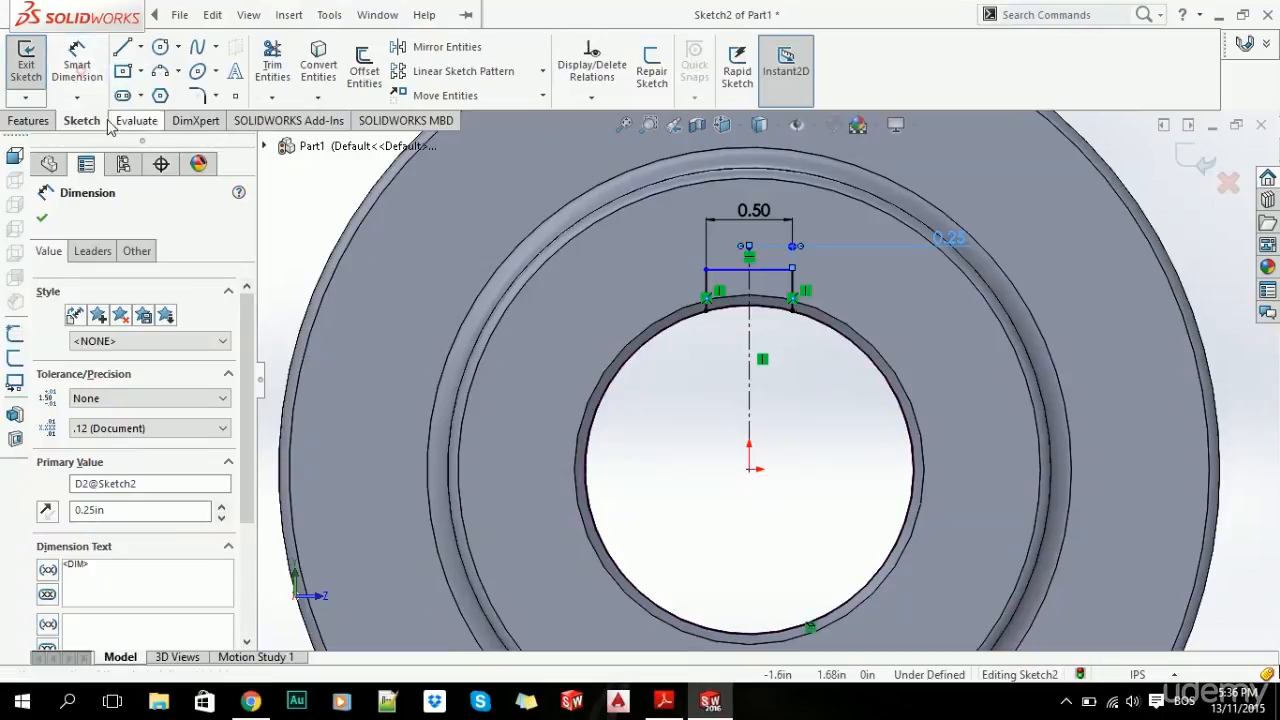
left_click(77, 60)
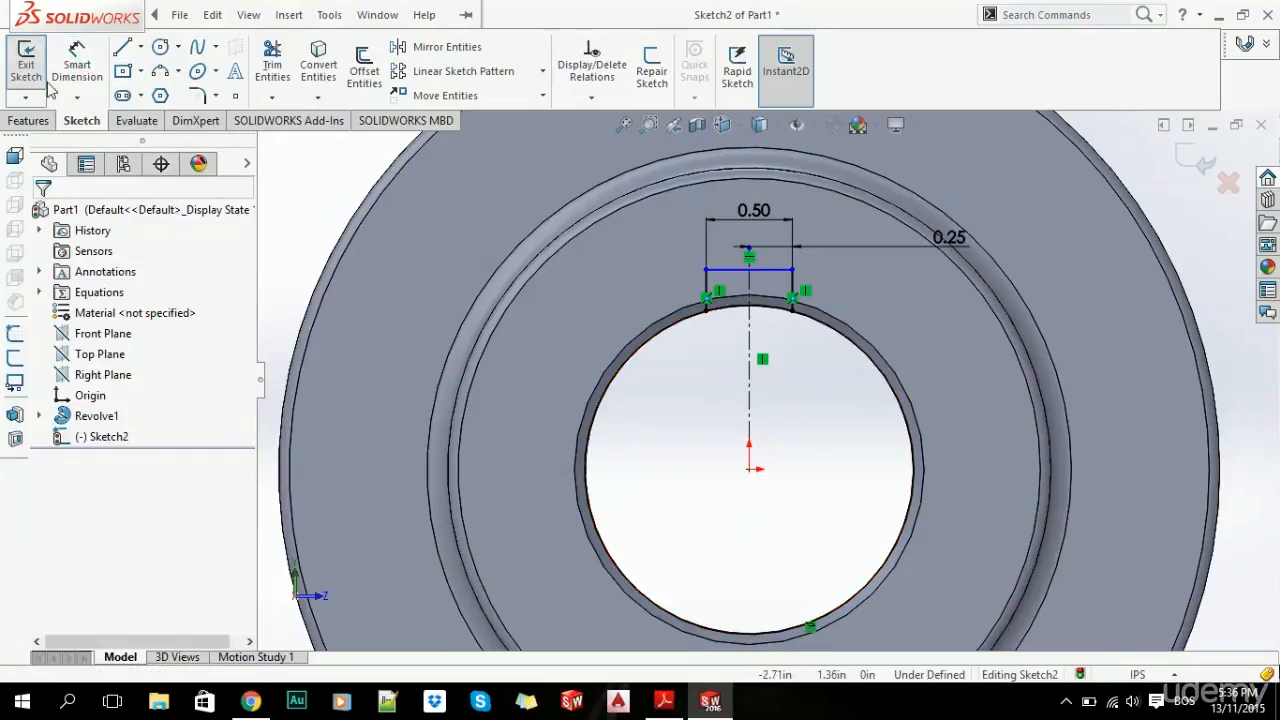
left_click(141, 47)
left_click(168, 93)
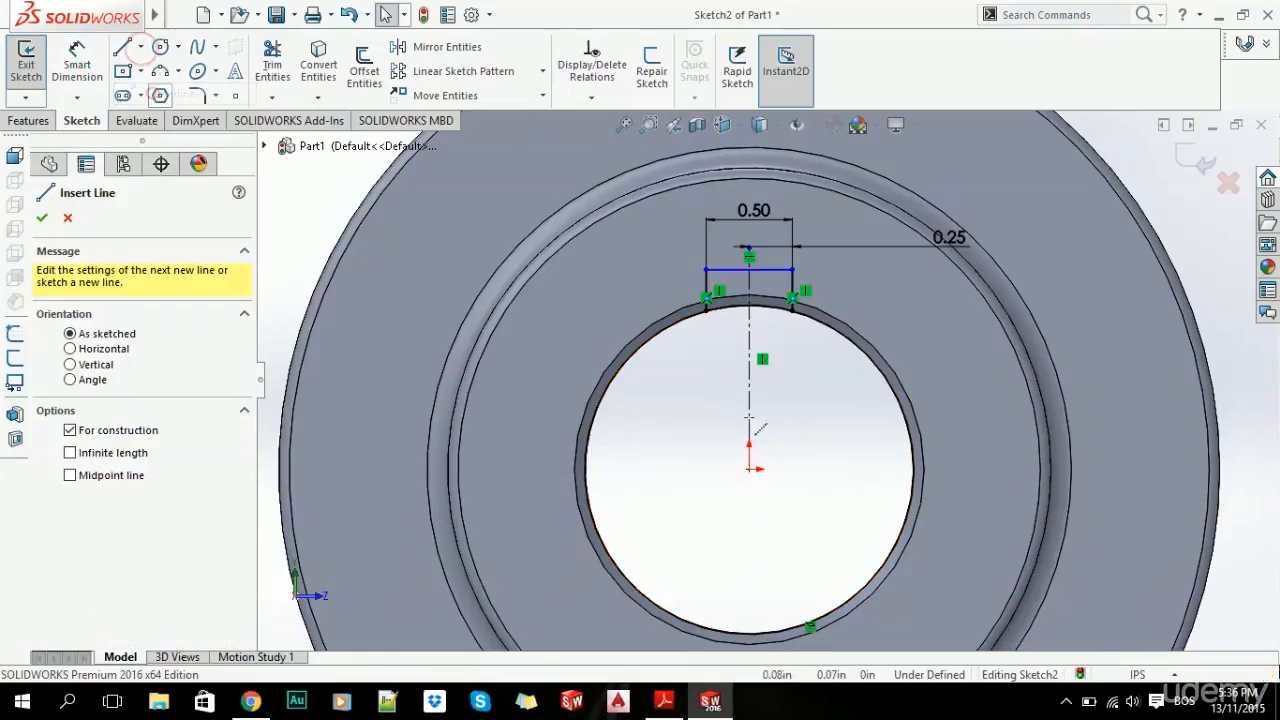
left_click(749, 469)
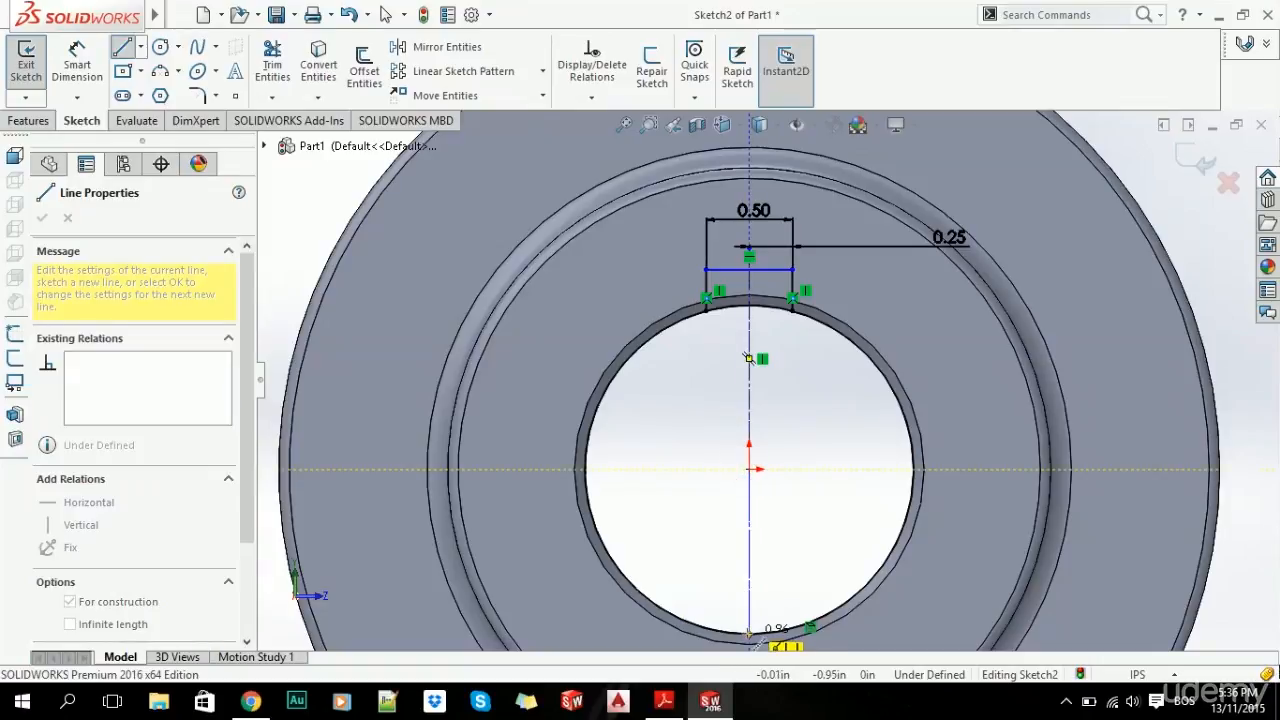
left_click(749, 623)
key("Escape")
- Dimension the distance from the bore's lowest point to the keyway's top line as 2.16 in and check it against the drawing
left_click(77, 64)
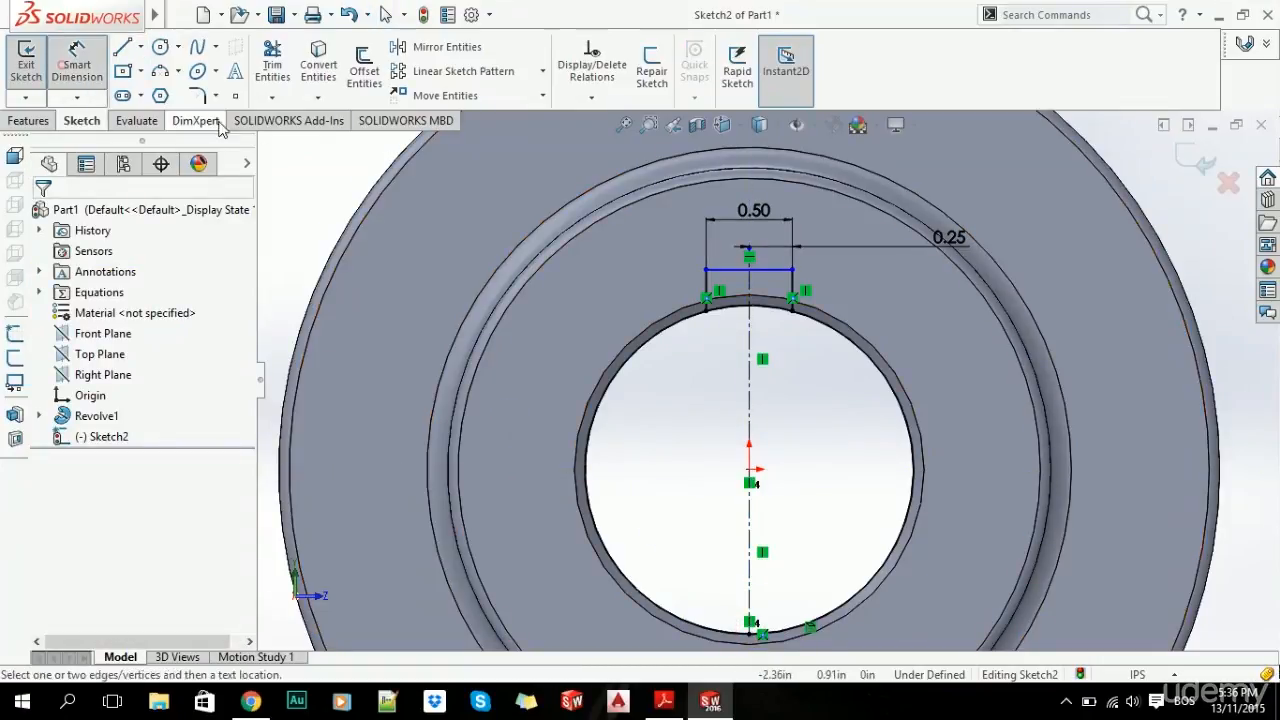
left_click(750, 633)
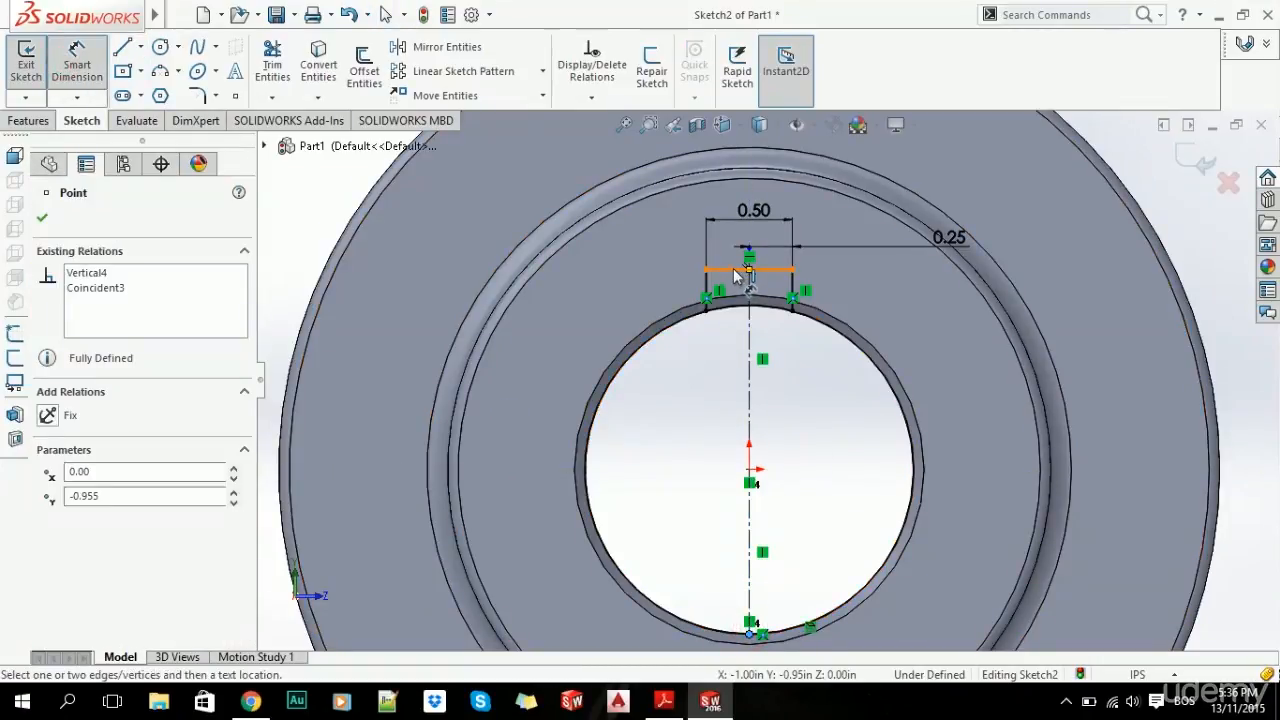
left_click(737, 270)
left_click(985, 460)
type("2.1")
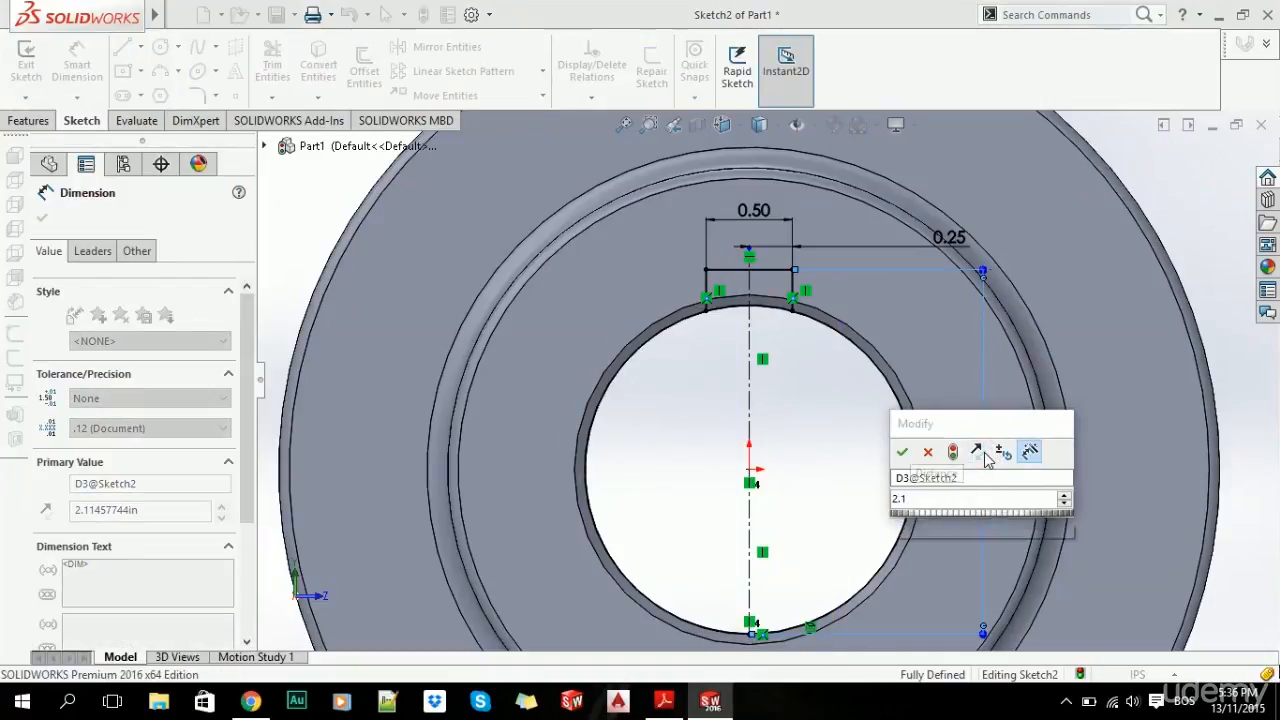
key("Return")
key("alt+Tab")
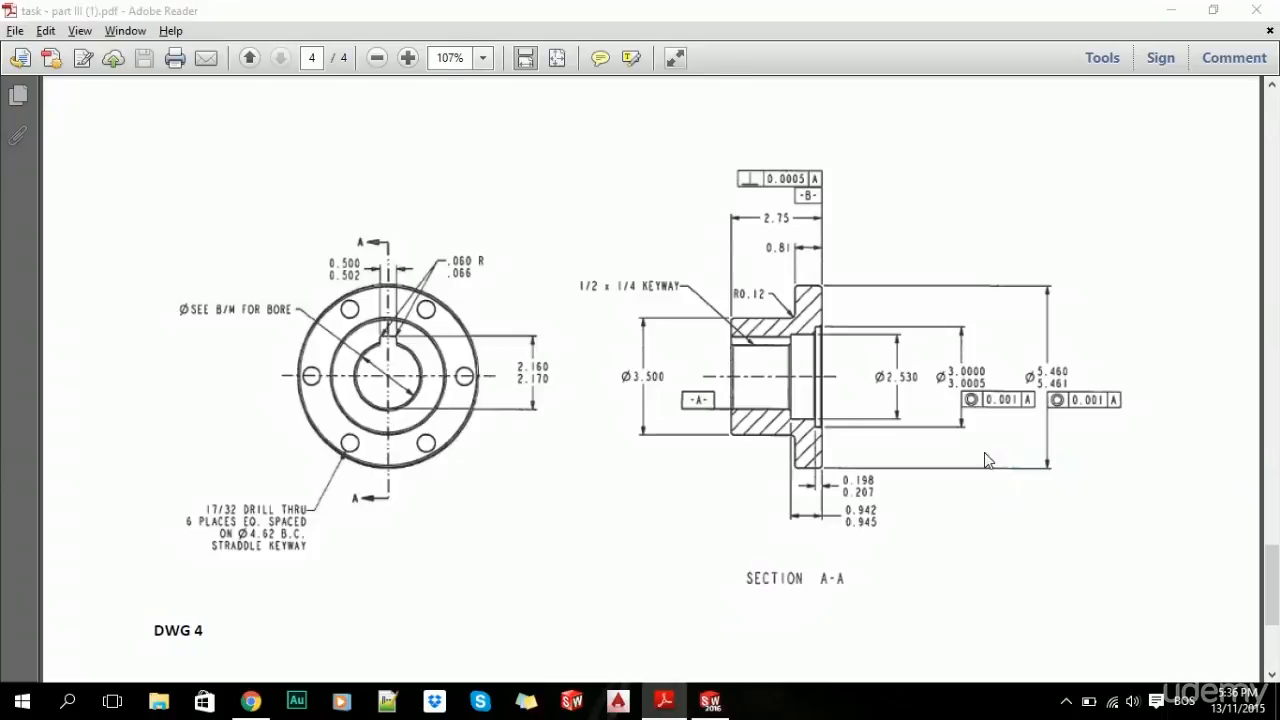
key("alt+Tab")
- Power trim the converted bore circle outside the keyway, keeping the short arc between the keyway's sides
left_click(279, 44)
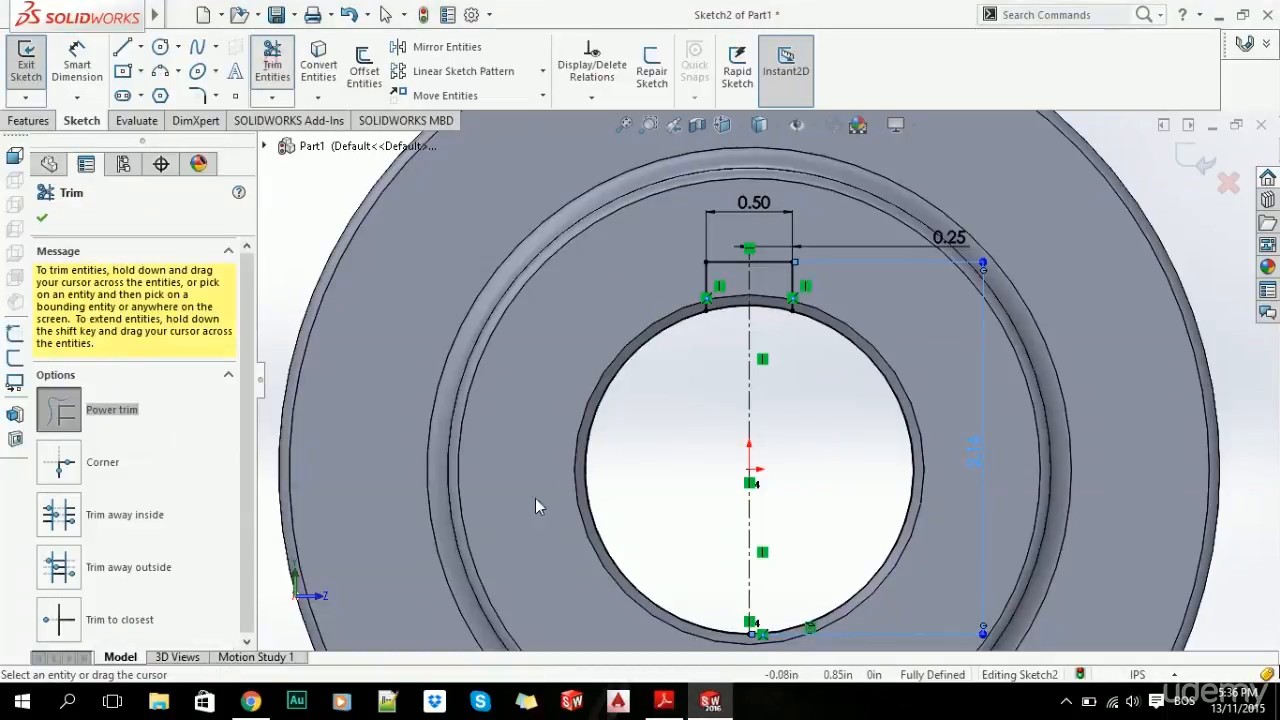
left_click_drag(817, 484, 928, 378)
key("Escape")
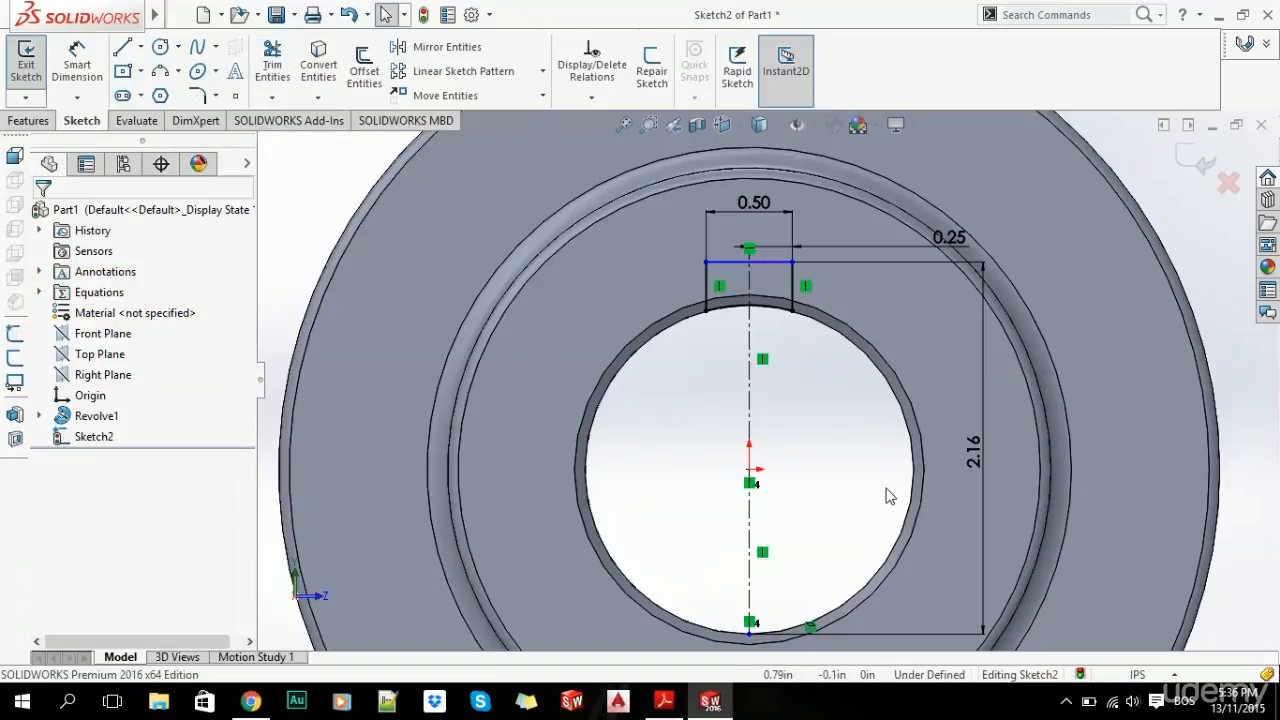
- Make the vertical centerline's lower endpoint coincident with the bore's circular edge to fully define the keyway sketch
left_click(748, 636)
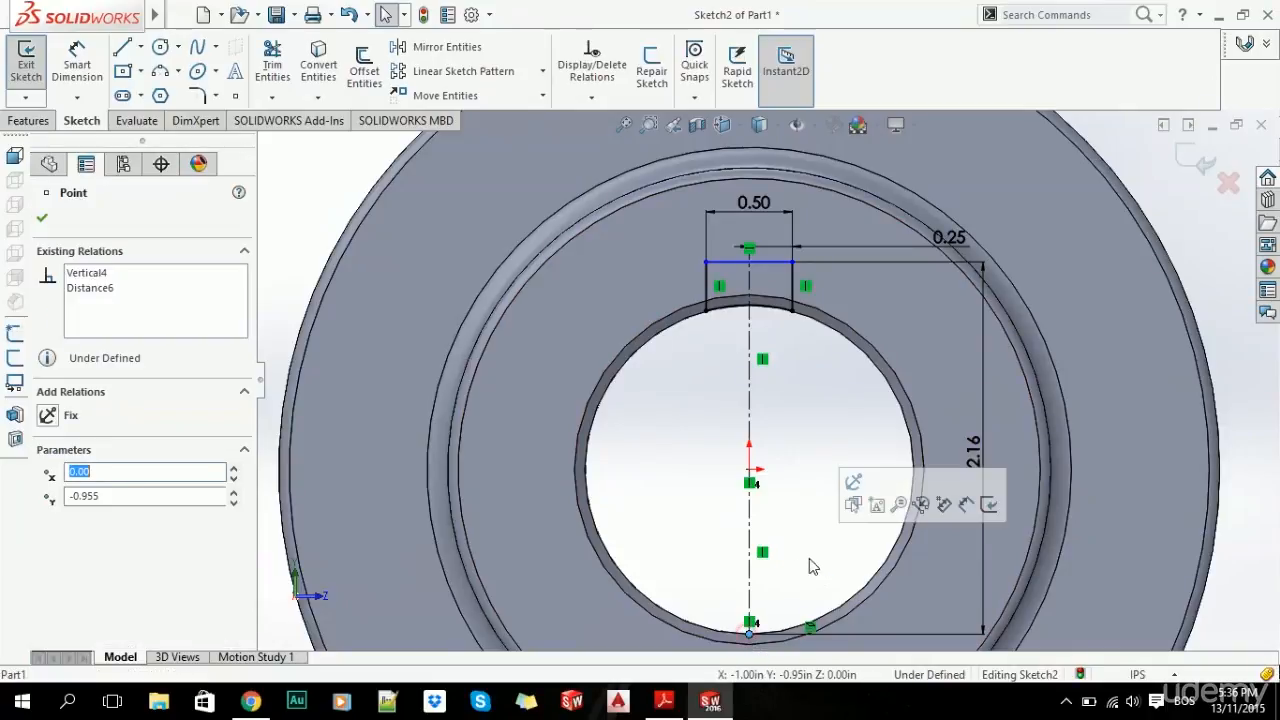
left_click(862, 590, "ctrl")
left_click(50, 545)
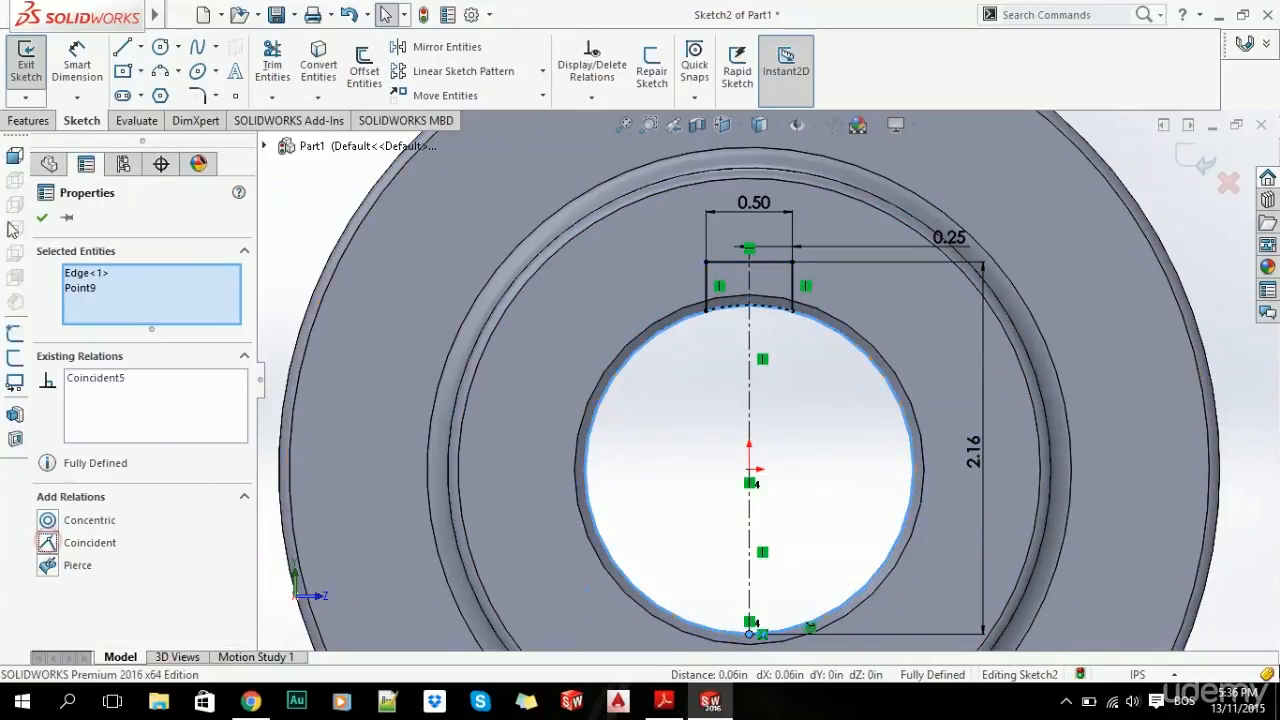
left_click(42, 218)
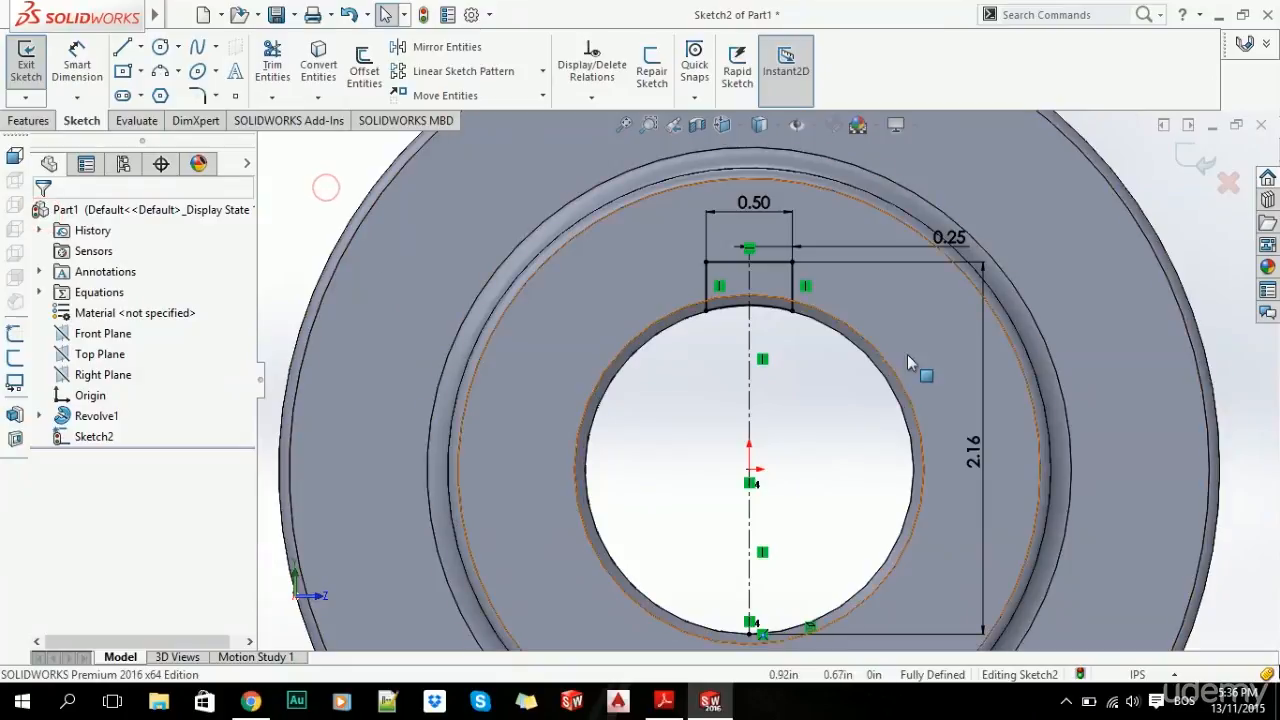
- Extrude-cut the keyway sketch using Up To Surface, ending at the inner step face at the far end of the bore
left_click(28, 120)
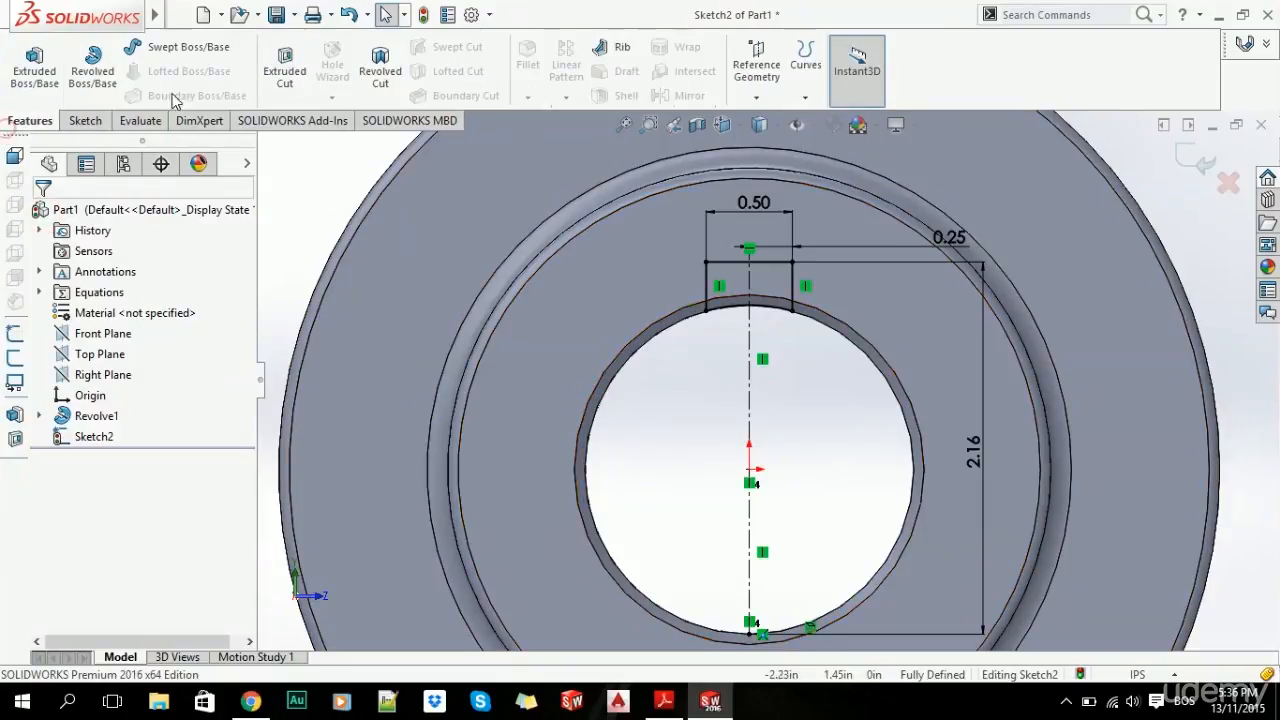
left_click(285, 80)
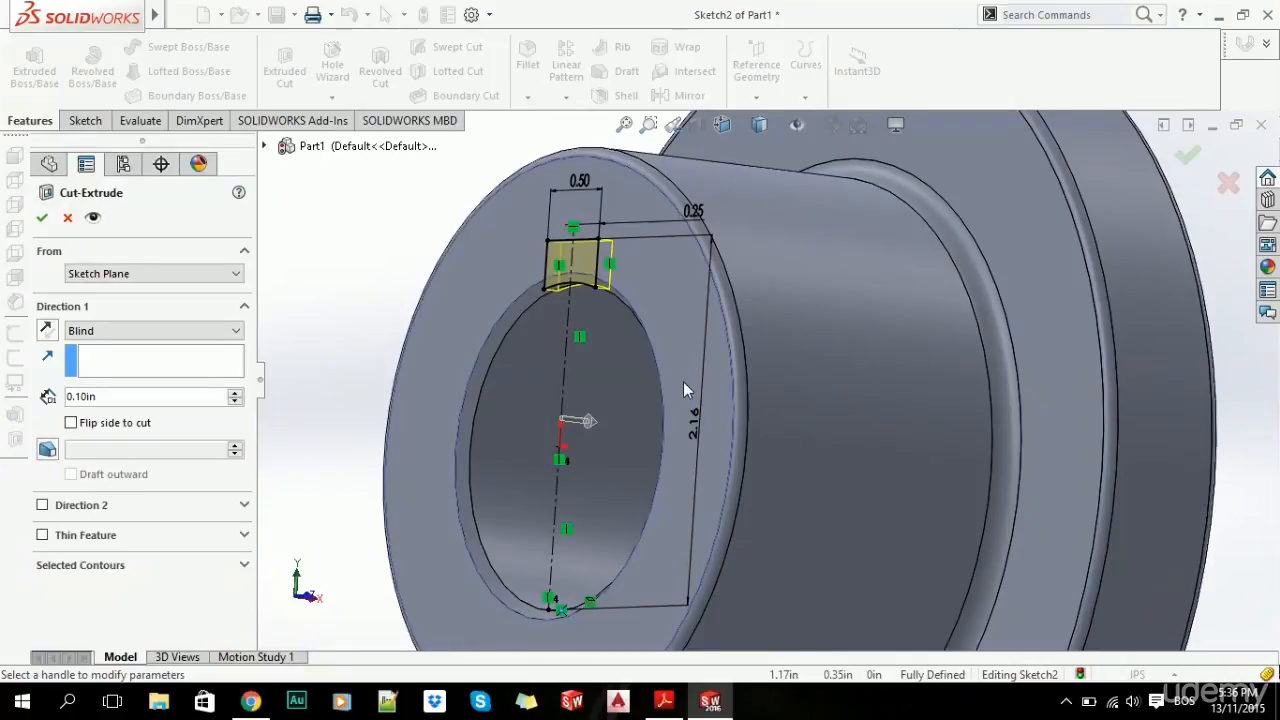
key("alt+Tab")
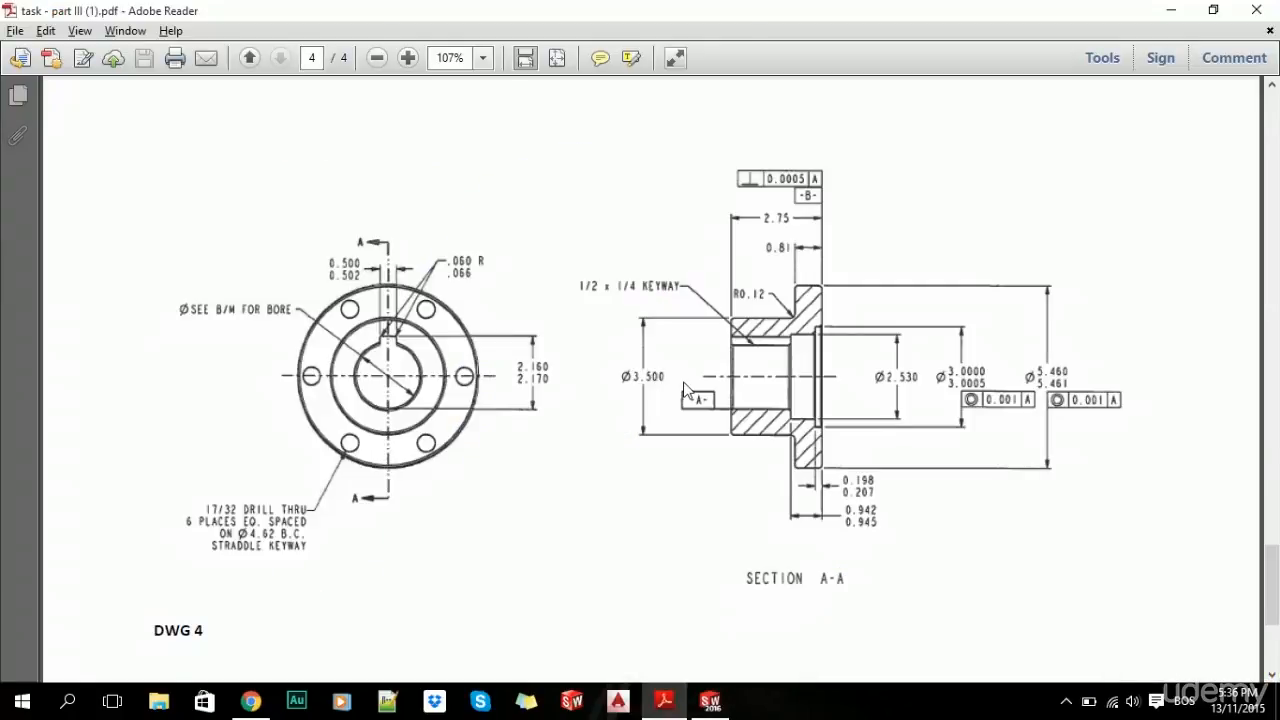
key("alt+Tab")
left_click(141, 329)
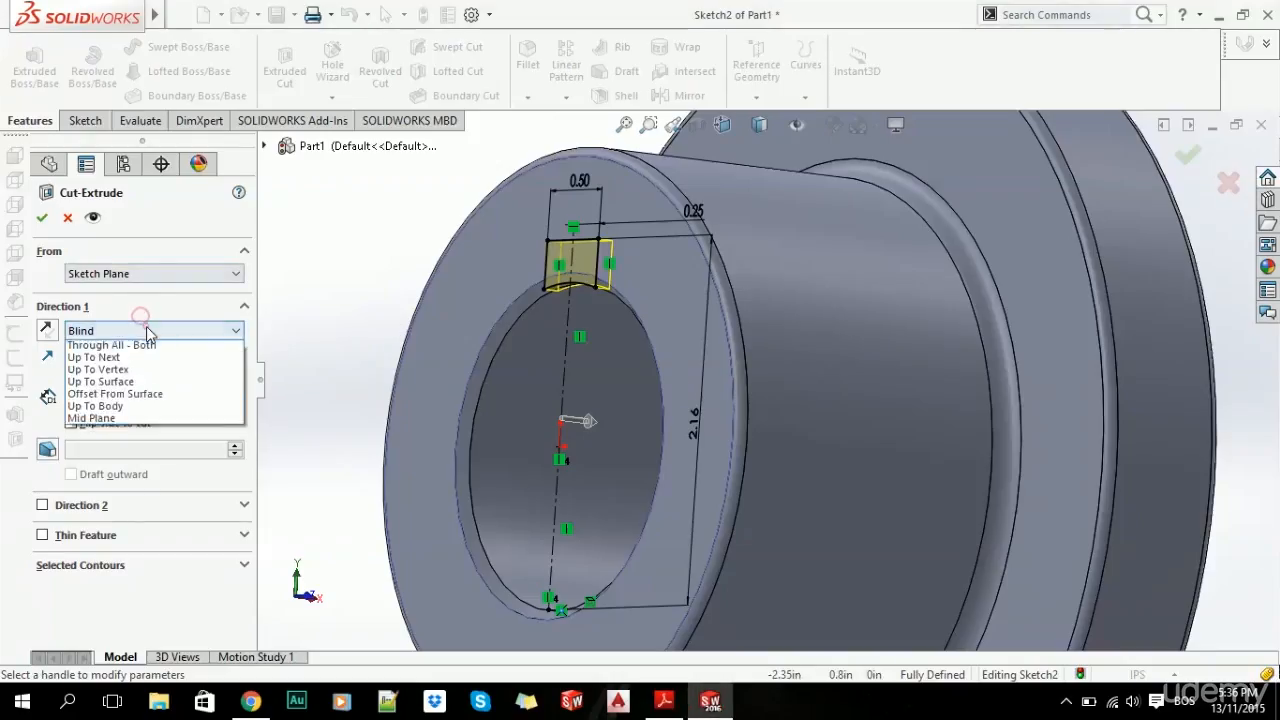
left_click(139, 406)
middle_click_drag(585, 445, 929, 362)
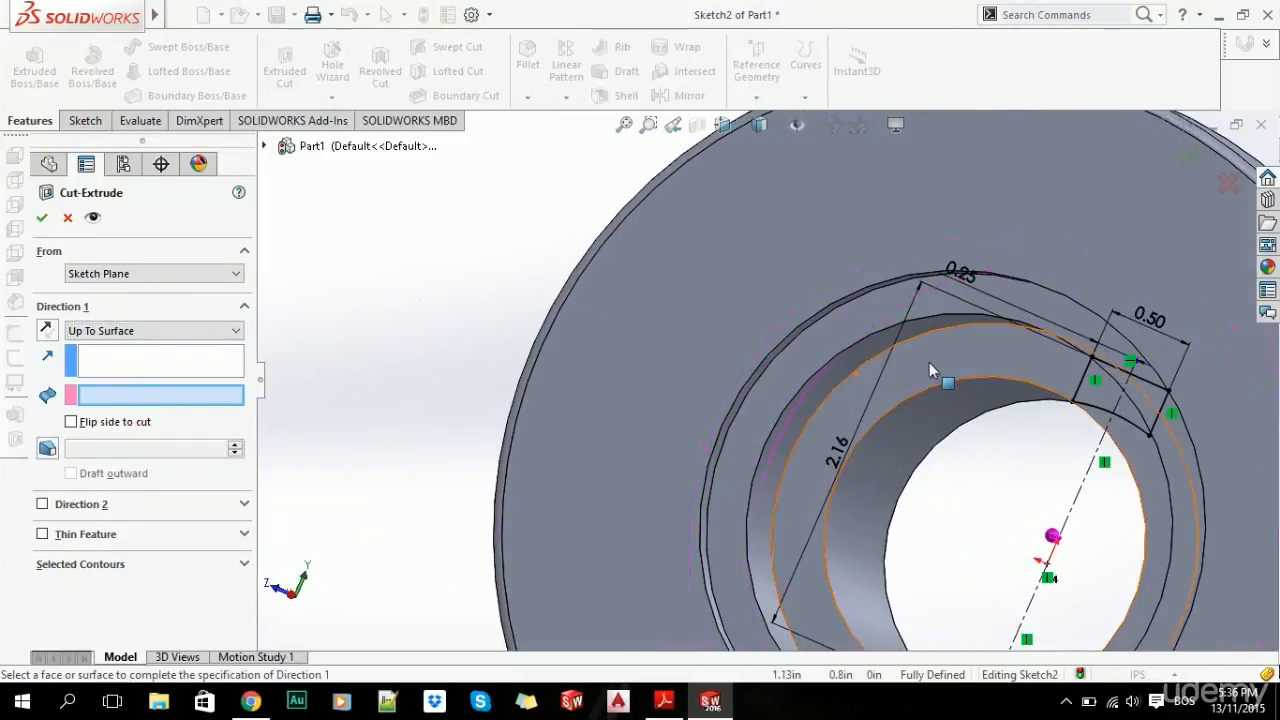
left_click(955, 432)
middle_click_drag(958, 430, 1134, 512)
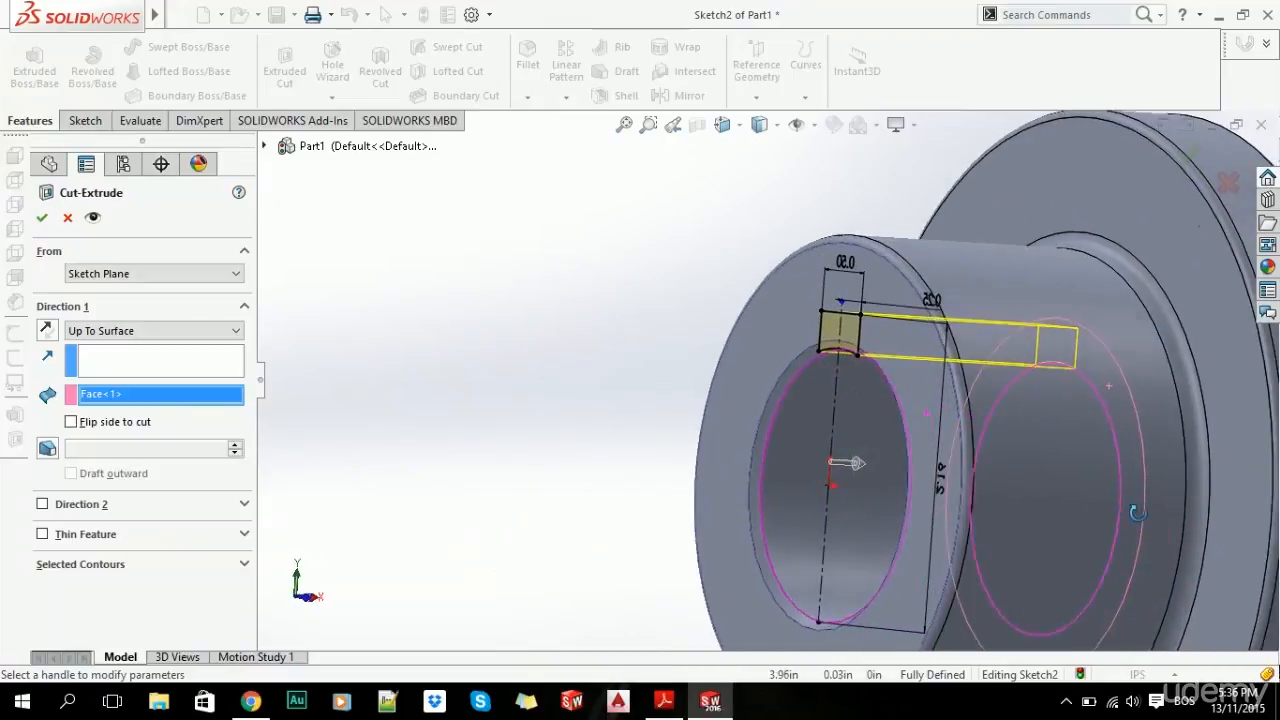
left_click(42, 217)
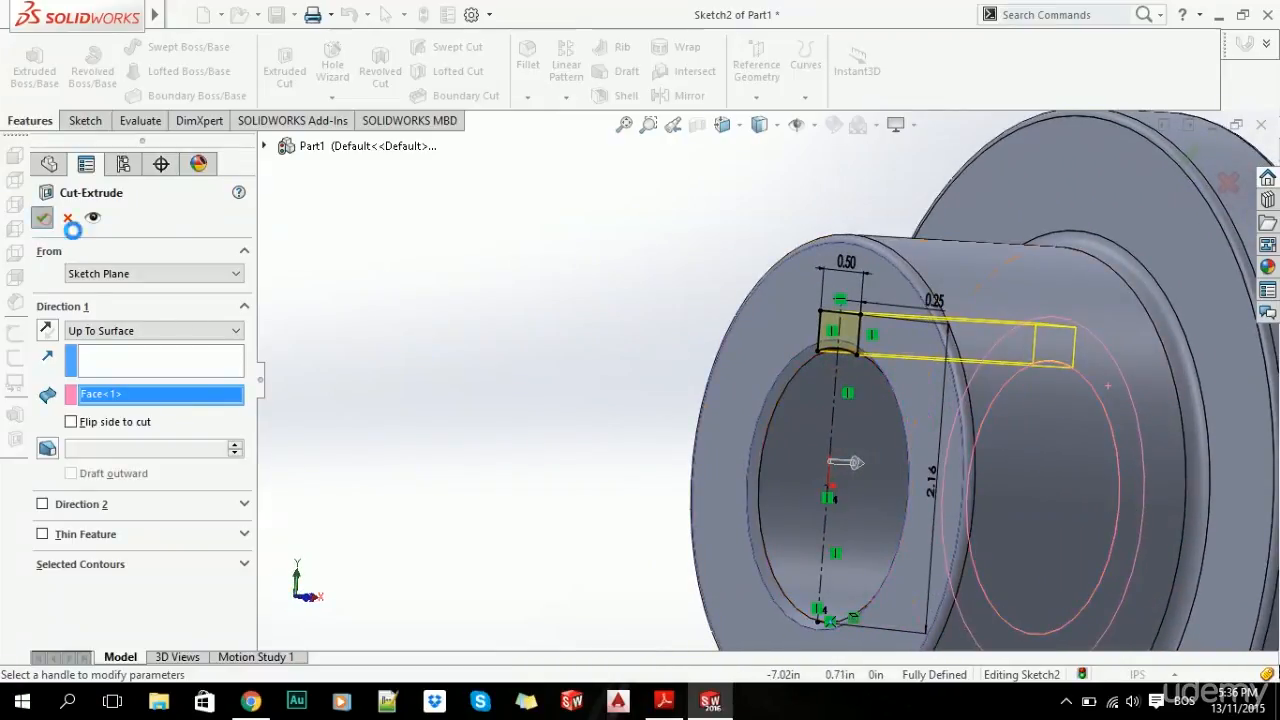
left_click(491, 336)
- Section the model along the Front Plane with the cutting direction reversed to inspect the keyway
scroll(887, 469, "up", 3)
middle_click_drag(887, 469, 880, 420)
left_click(697, 124)
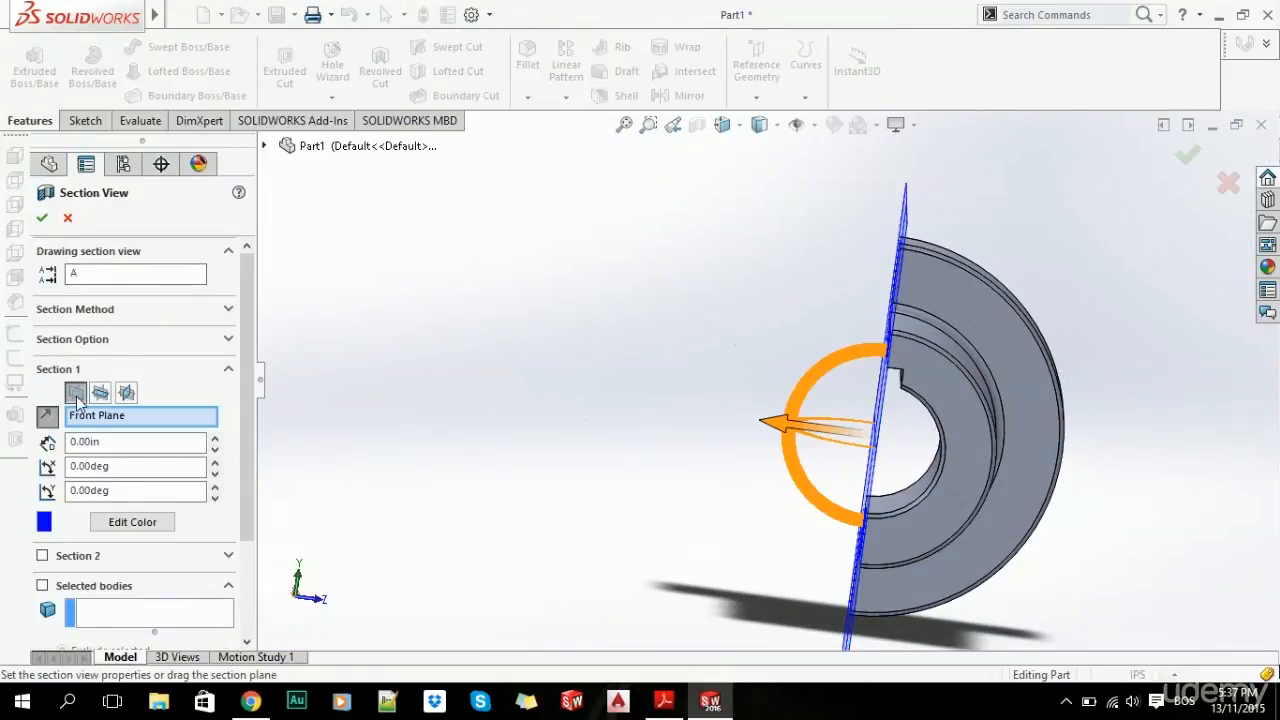
left_click(76, 393)
left_click(47, 418)
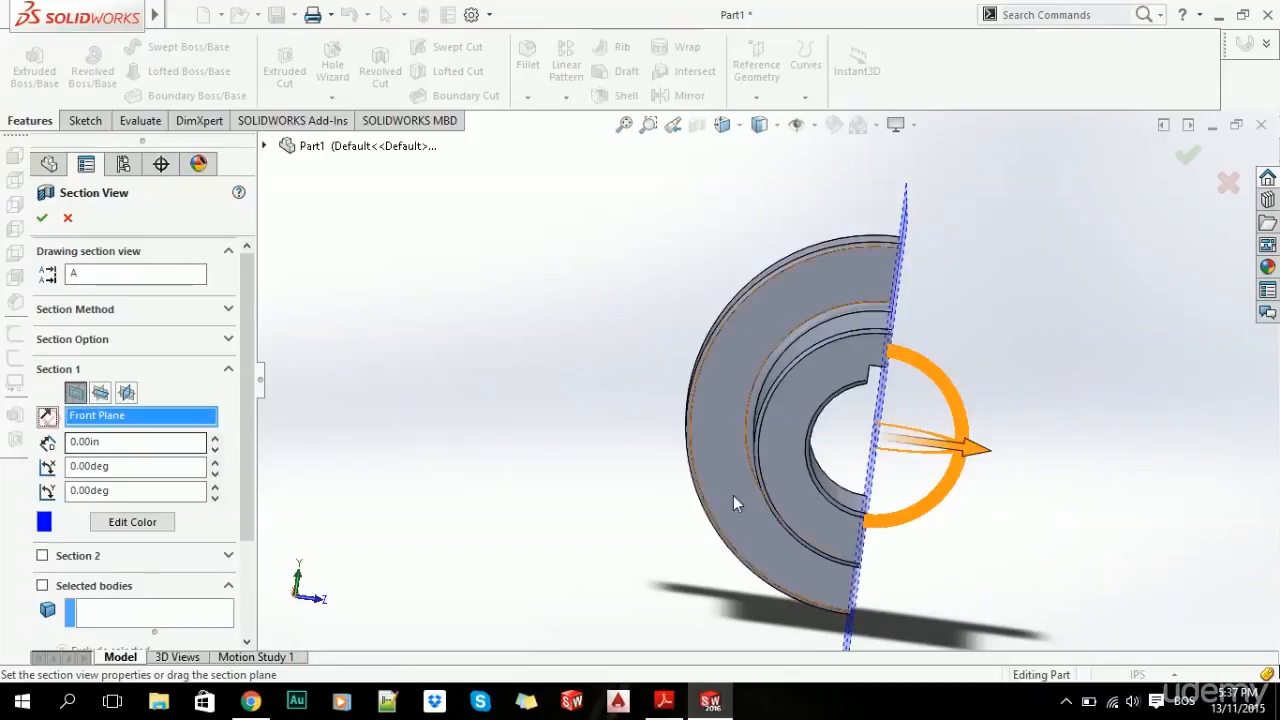
left_click(41, 218)
- Compare the sectioned model's front view with section A-A in the drawing and turn the section view off
key("space")
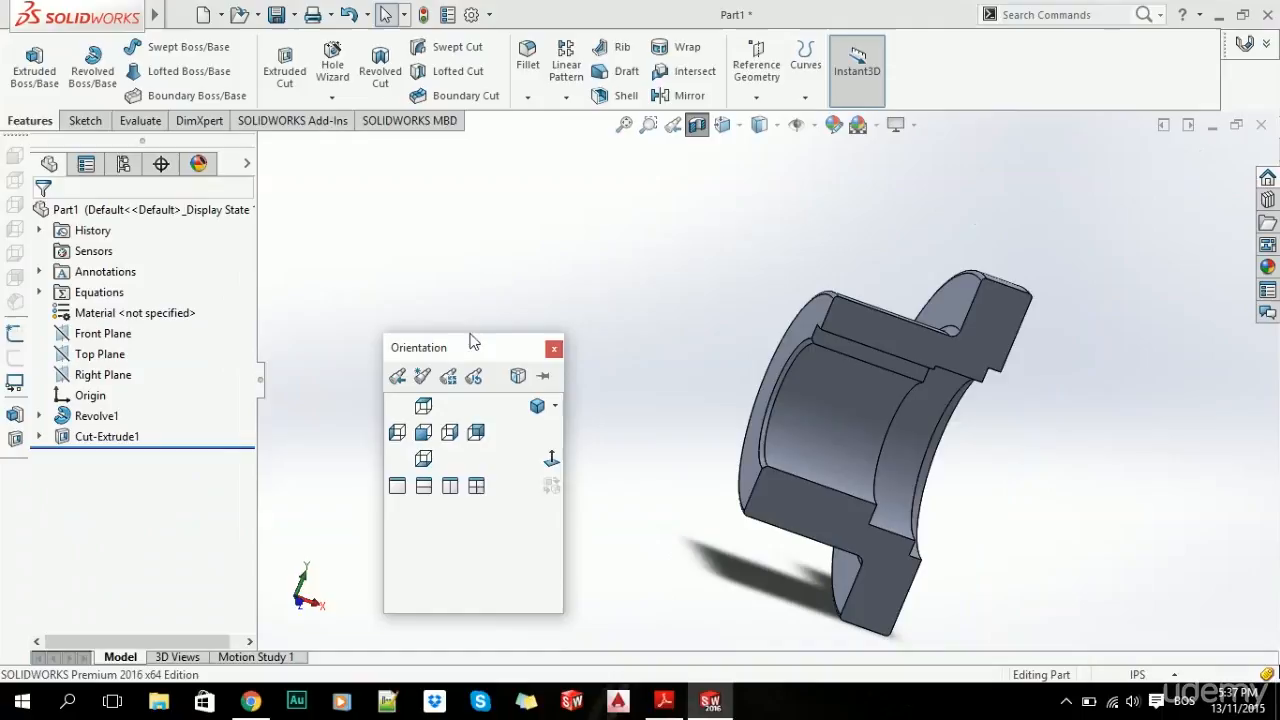
left_click(425, 431)
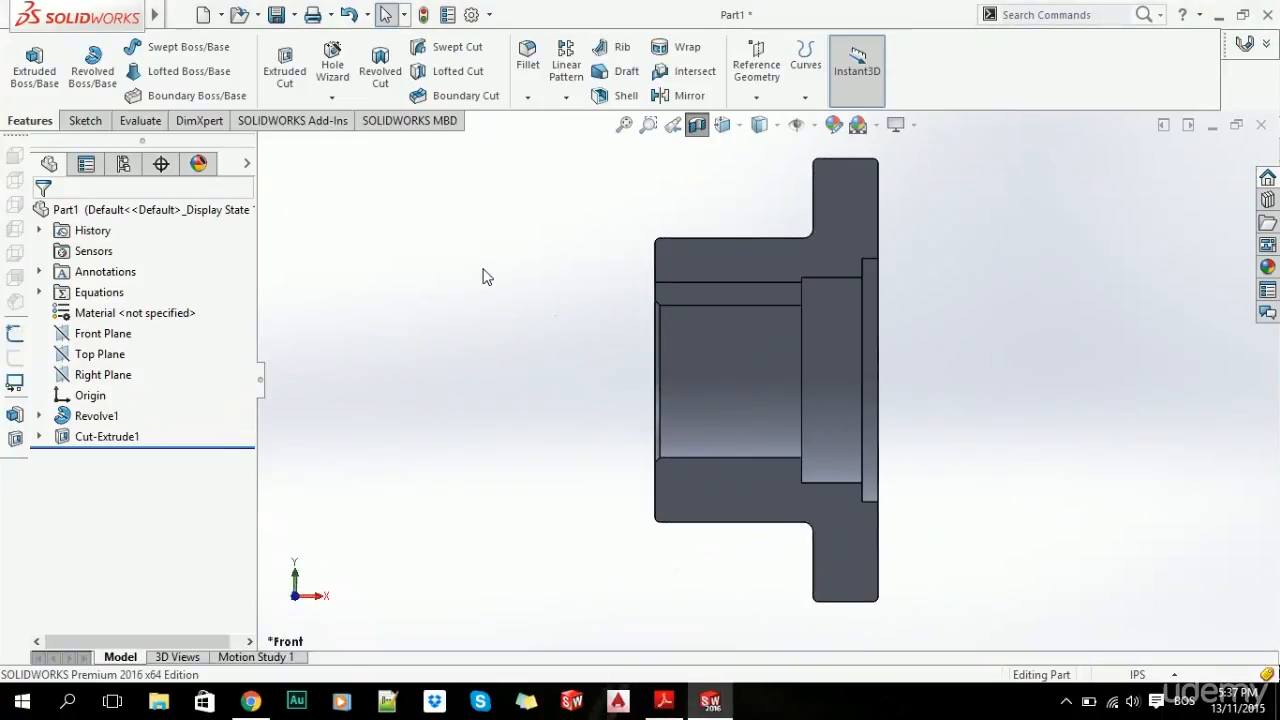
key("alt+Tab")
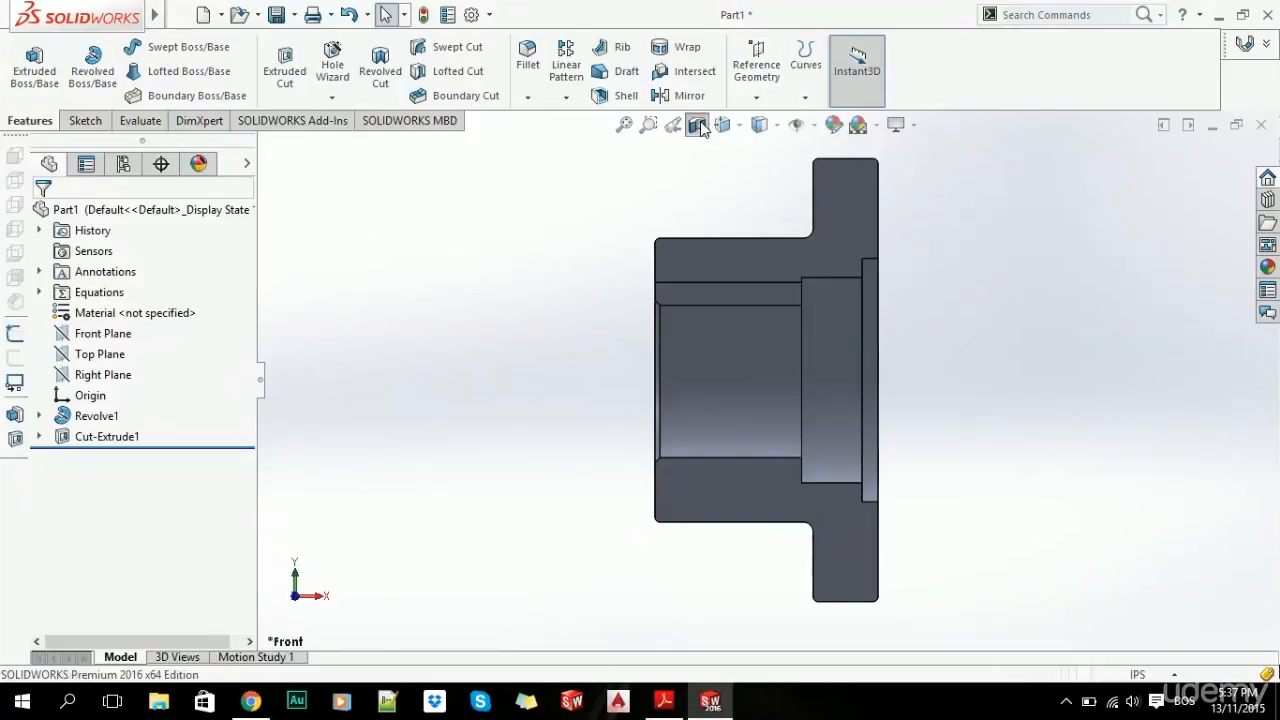
left_click(700, 122)
left_click(536, 317)
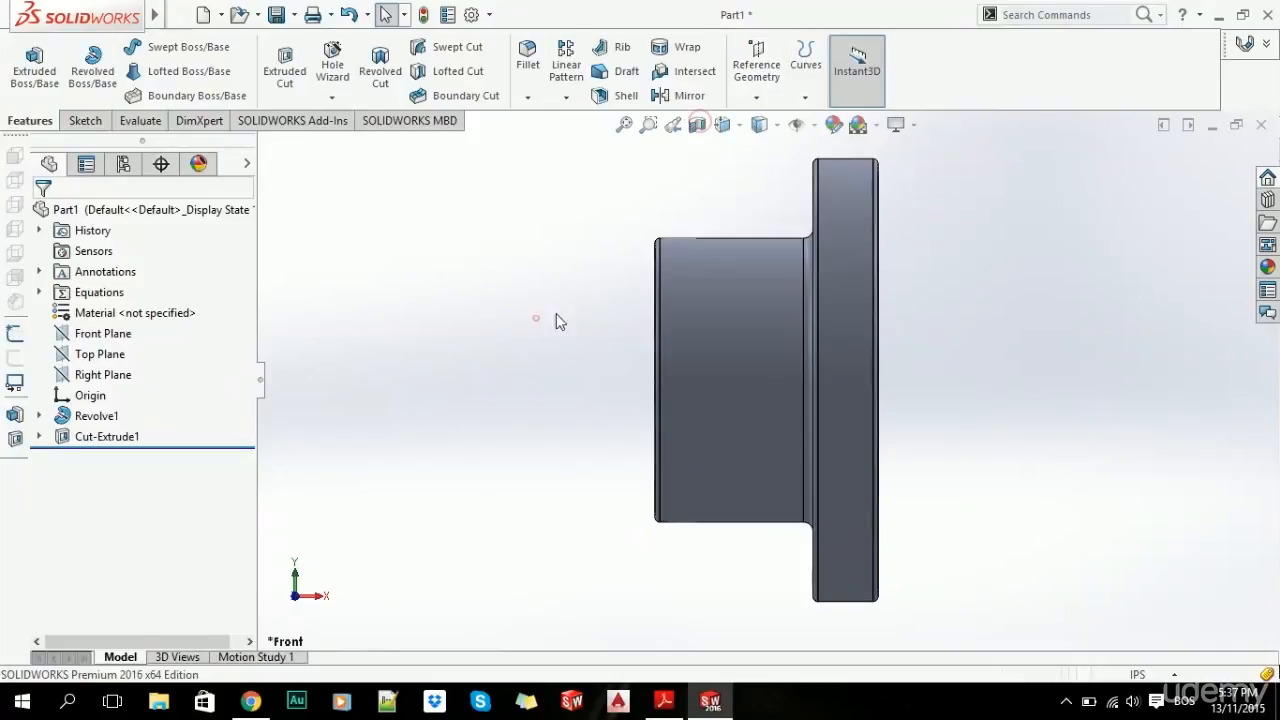
- Check the flange hole callout in the drawing and start a Hole Wizard feature with the Slot hole type
scroll(750, 338, "up", 4)
middle_click_drag(762, 340, 871, 397)
key("alt+Tab")
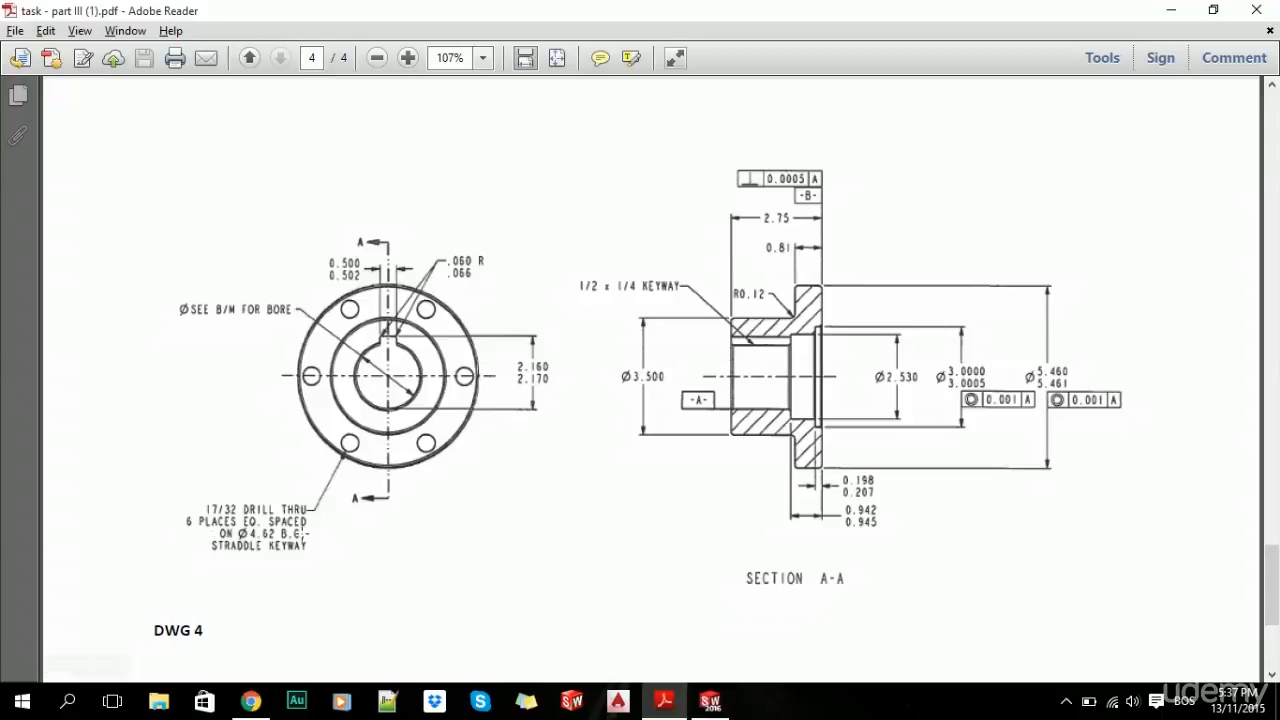
key("alt+Tab")
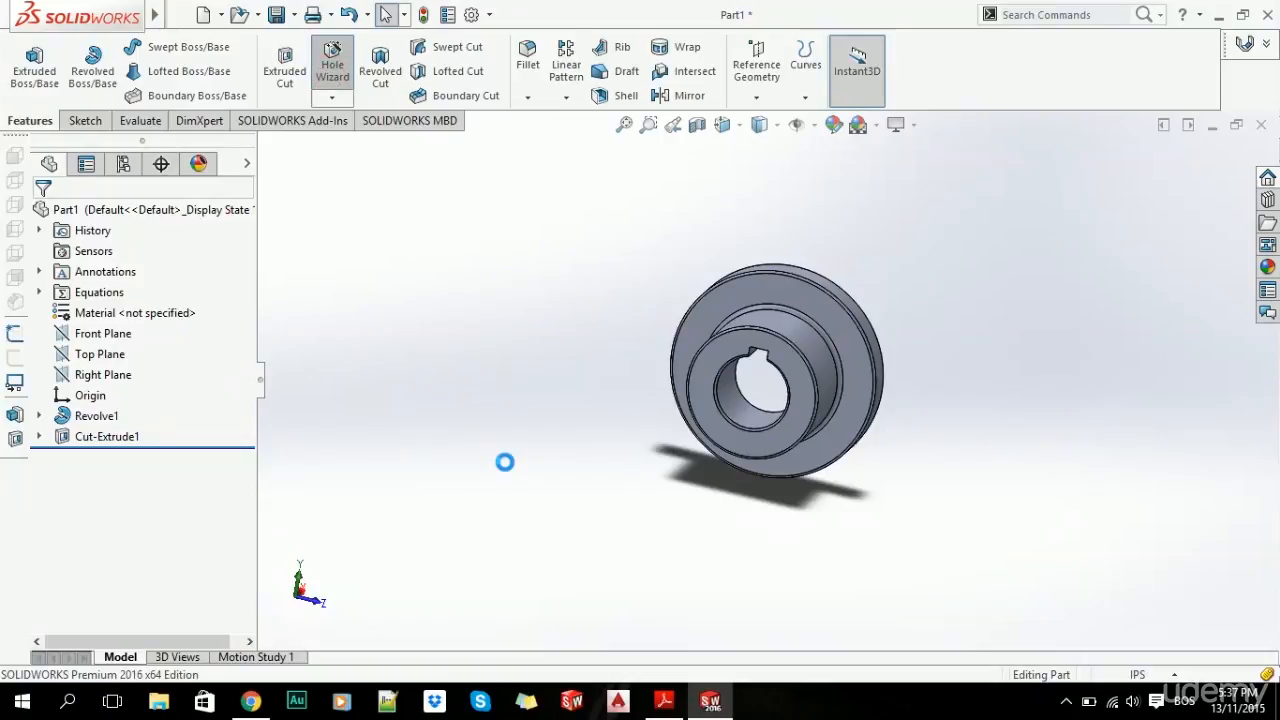
key("alt+Tab")
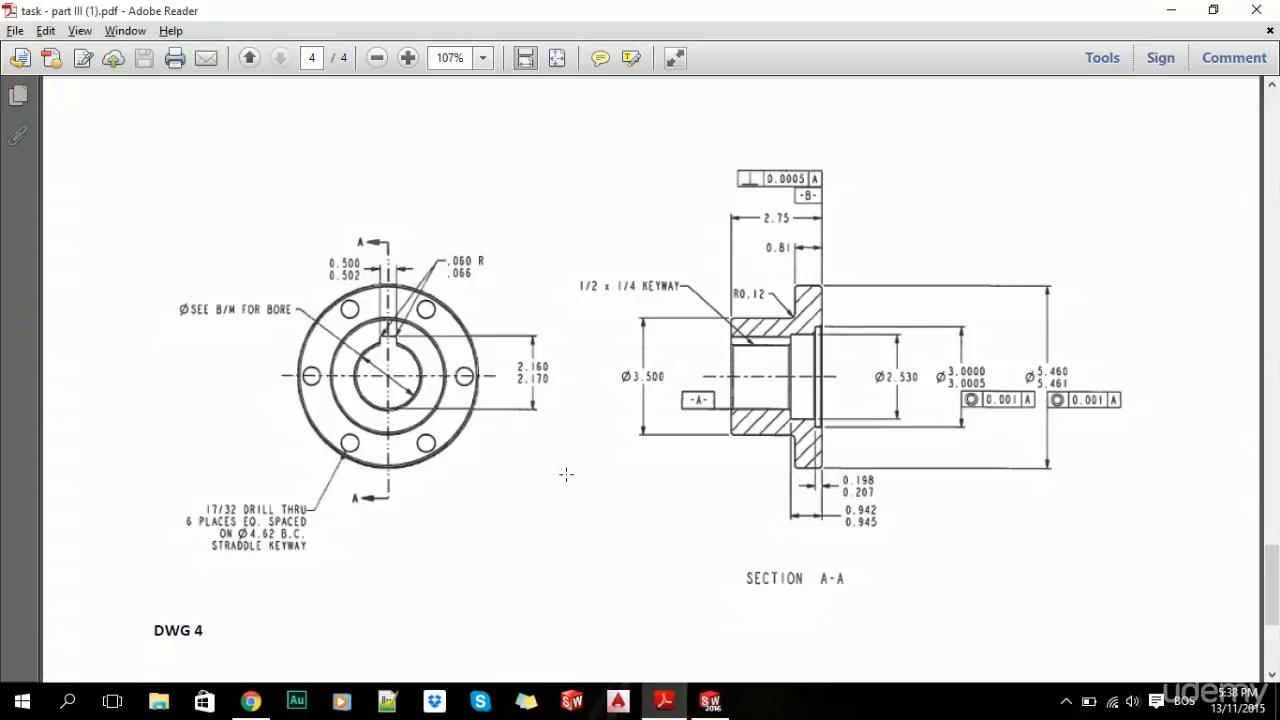
key("alt+Tab")
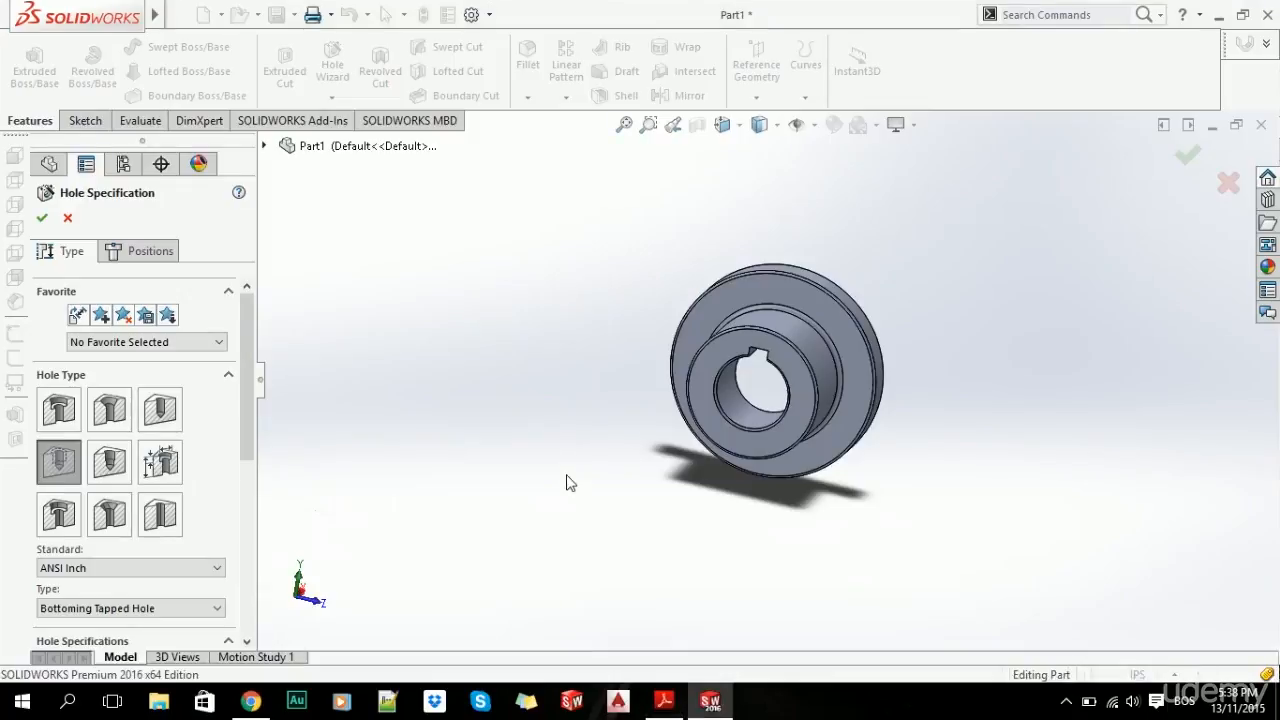
key("alt+Tab")
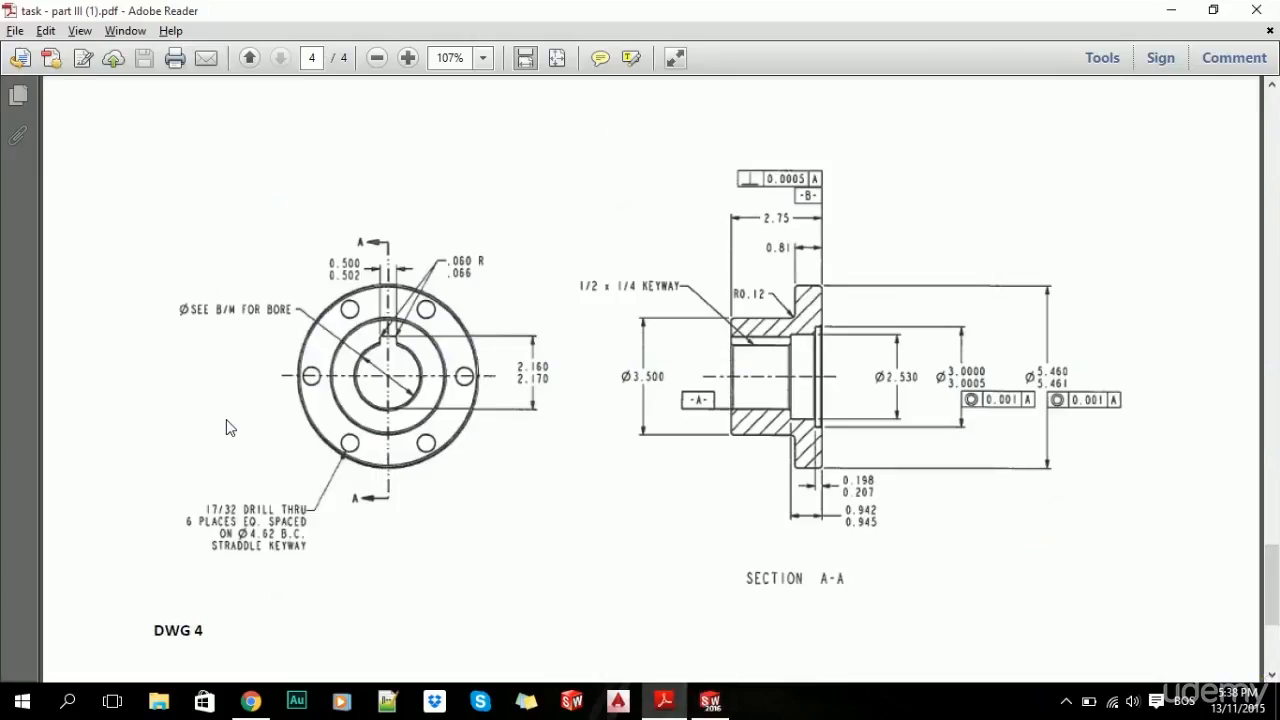
key("alt+Tab")
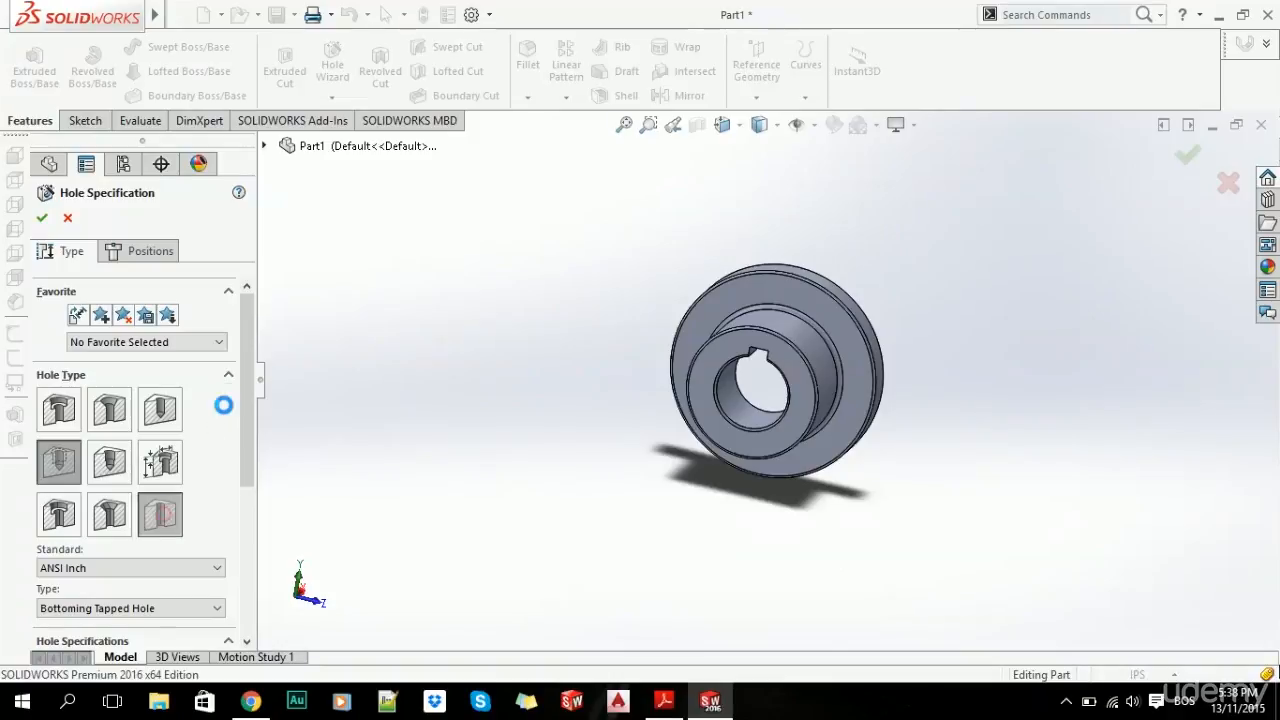
left_click(162, 516)
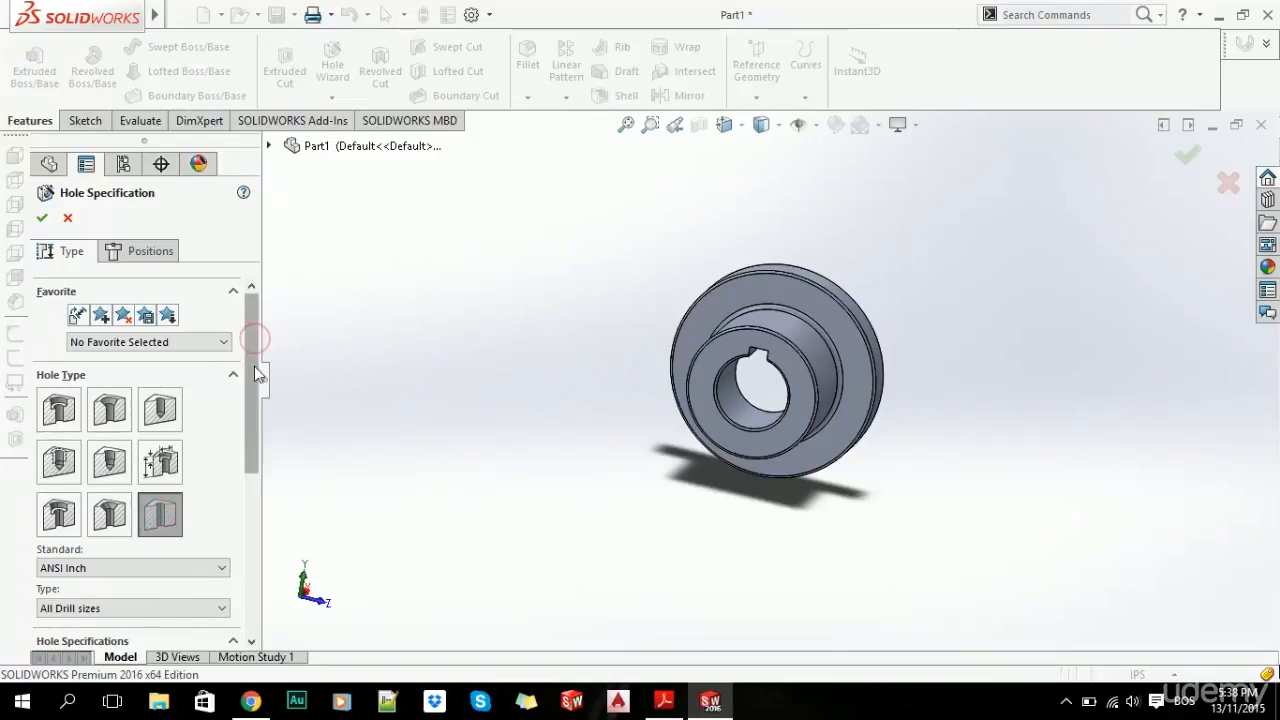
left_click_drag(254, 366, 258, 482)
- Set the hole size to 17/32 and check it against the drill callout in the drawing
key("alt+Tab")
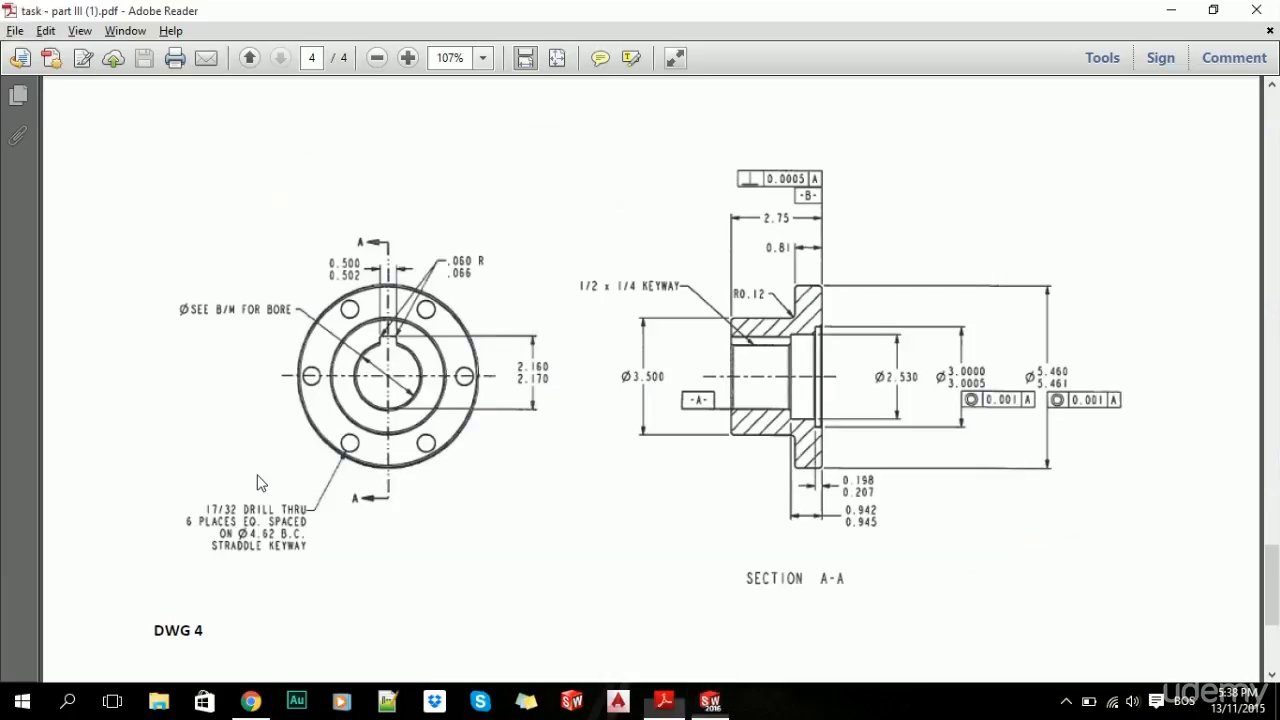
key("alt+Tab")
left_click(134, 441)
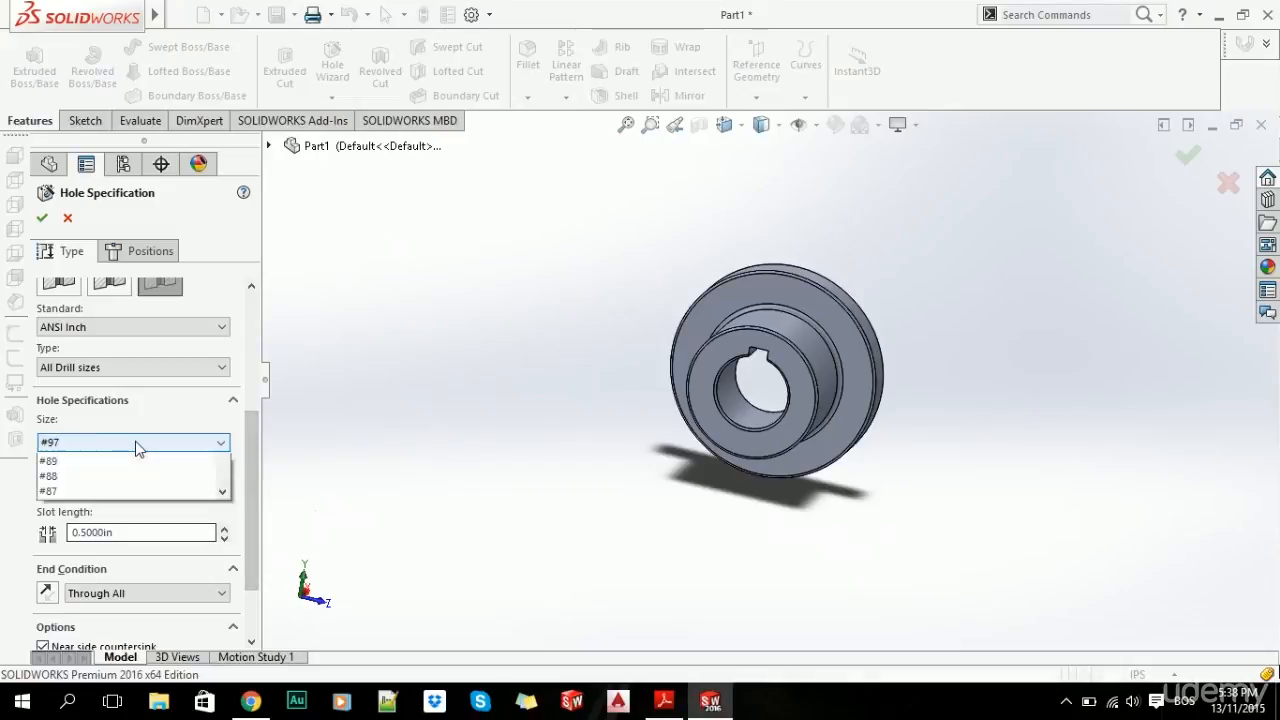
scroll(146, 555, "down", 9)
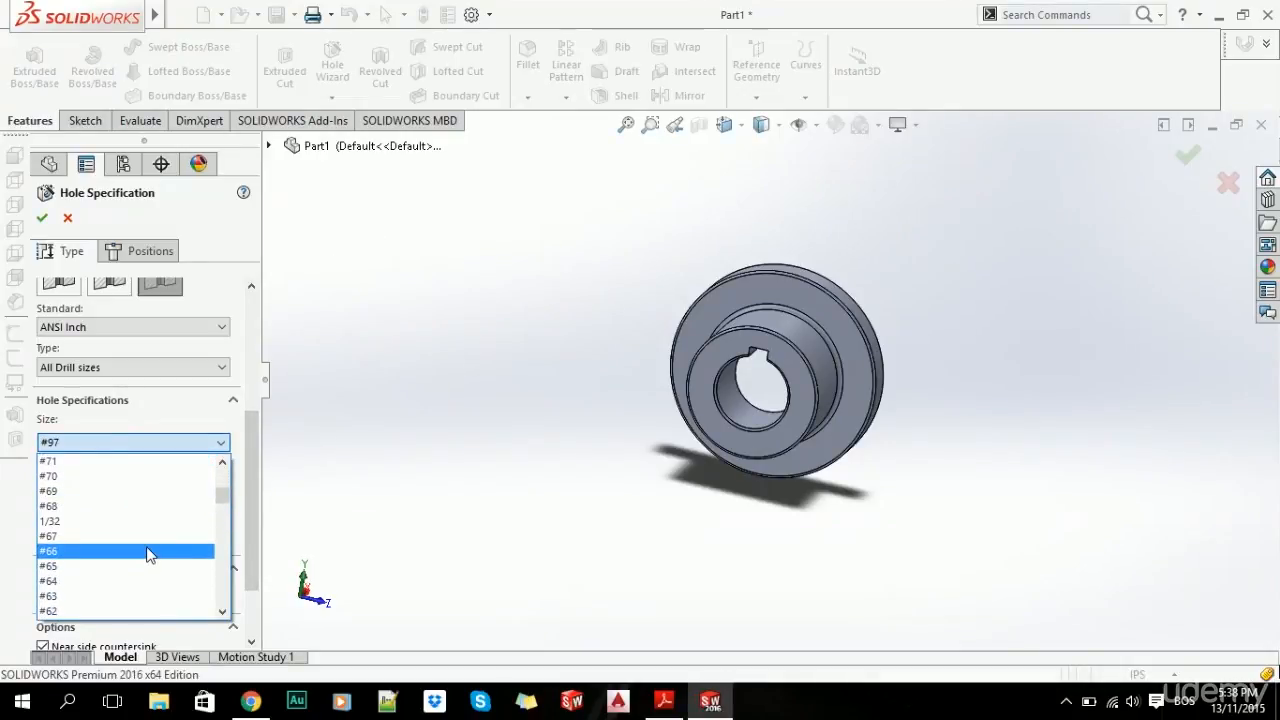
scroll(146, 555, "down", 8)
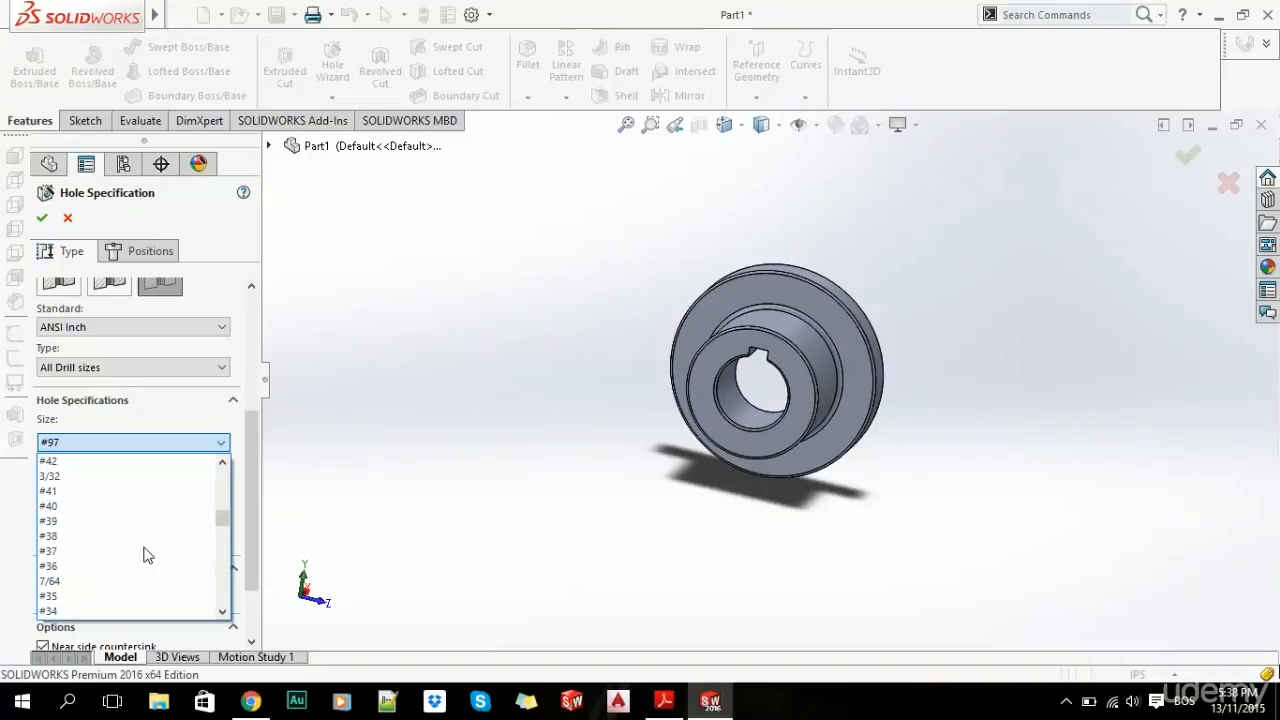
scroll(146, 555, "down", 5)
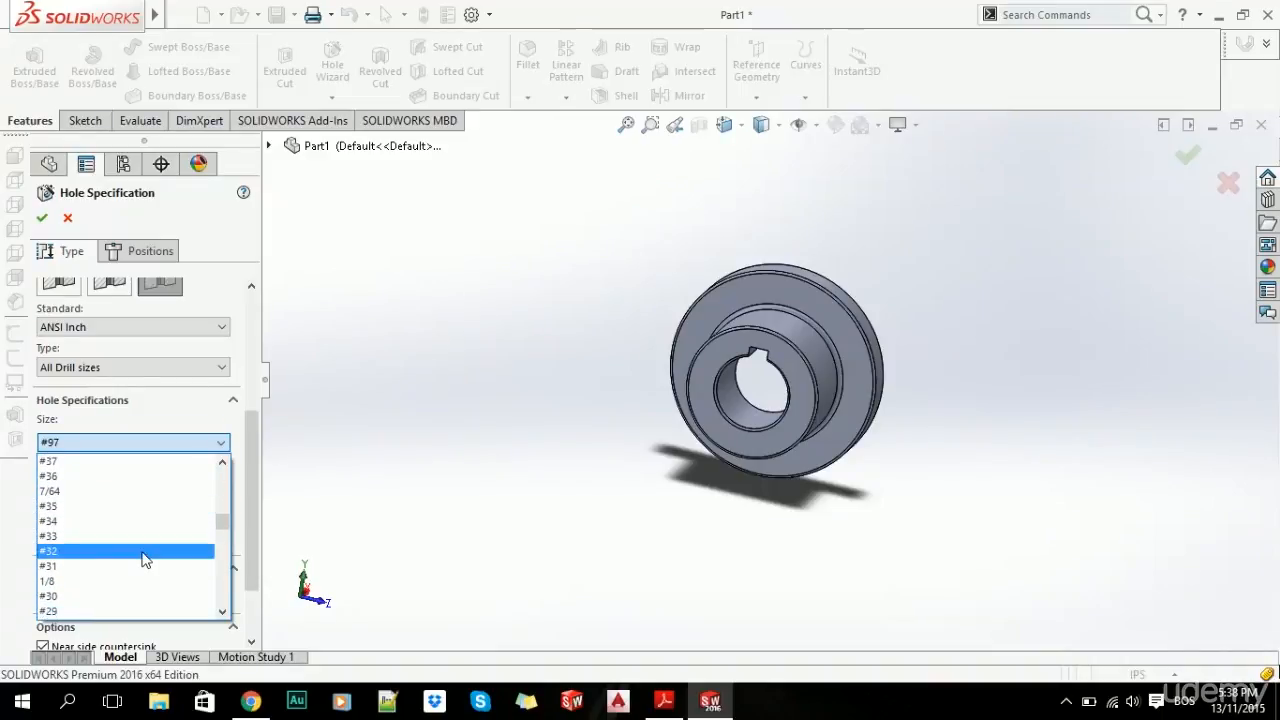
scroll(146, 561, "down", 7)
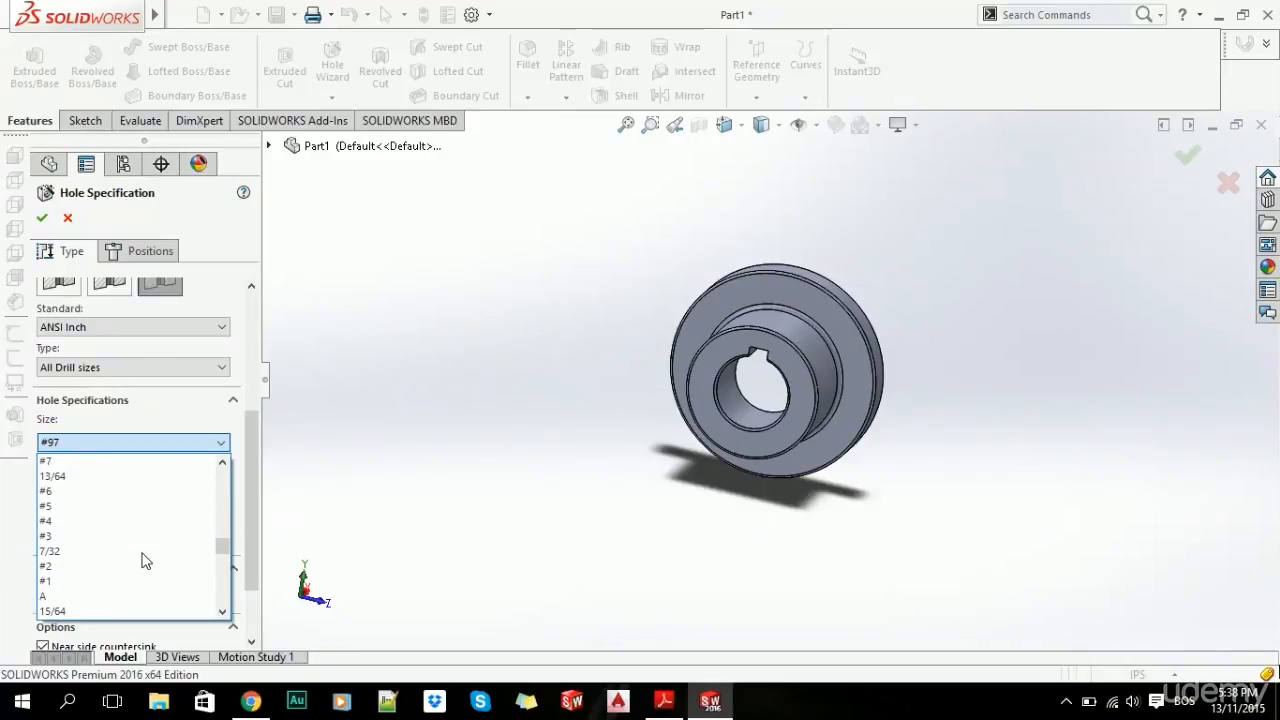
scroll(143, 561, "down", 10)
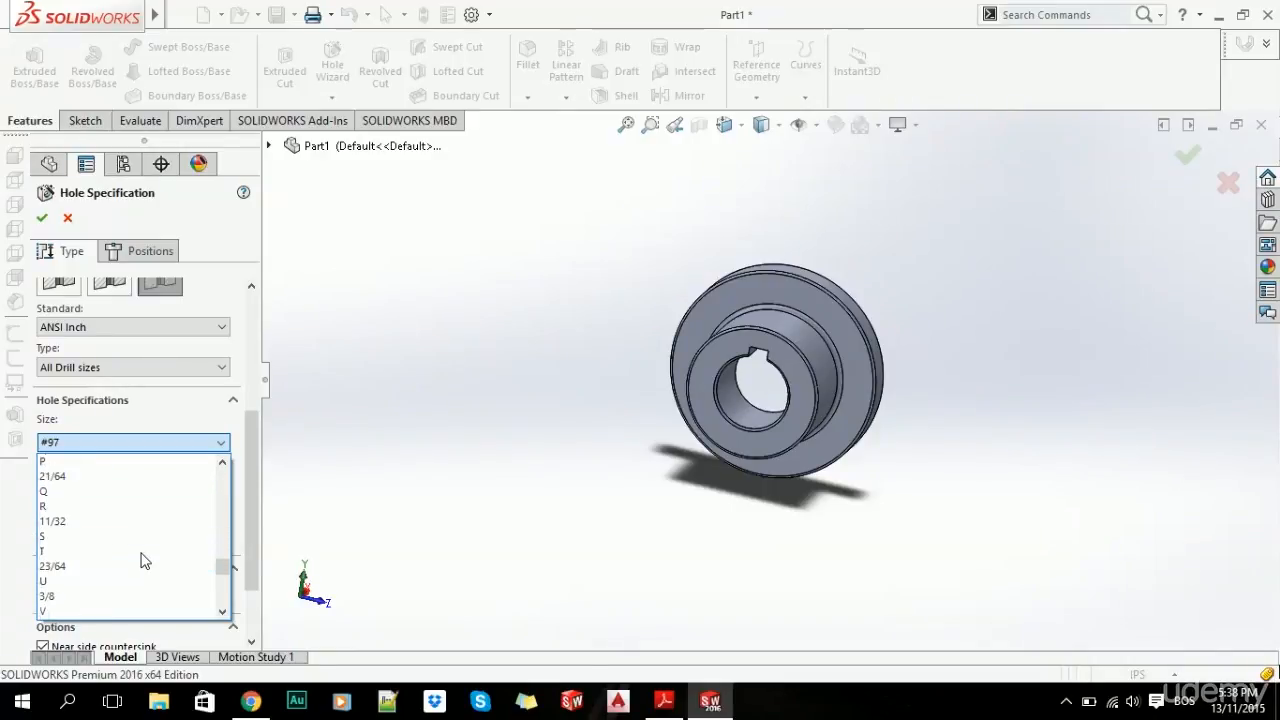
scroll(143, 561, "down", 4)
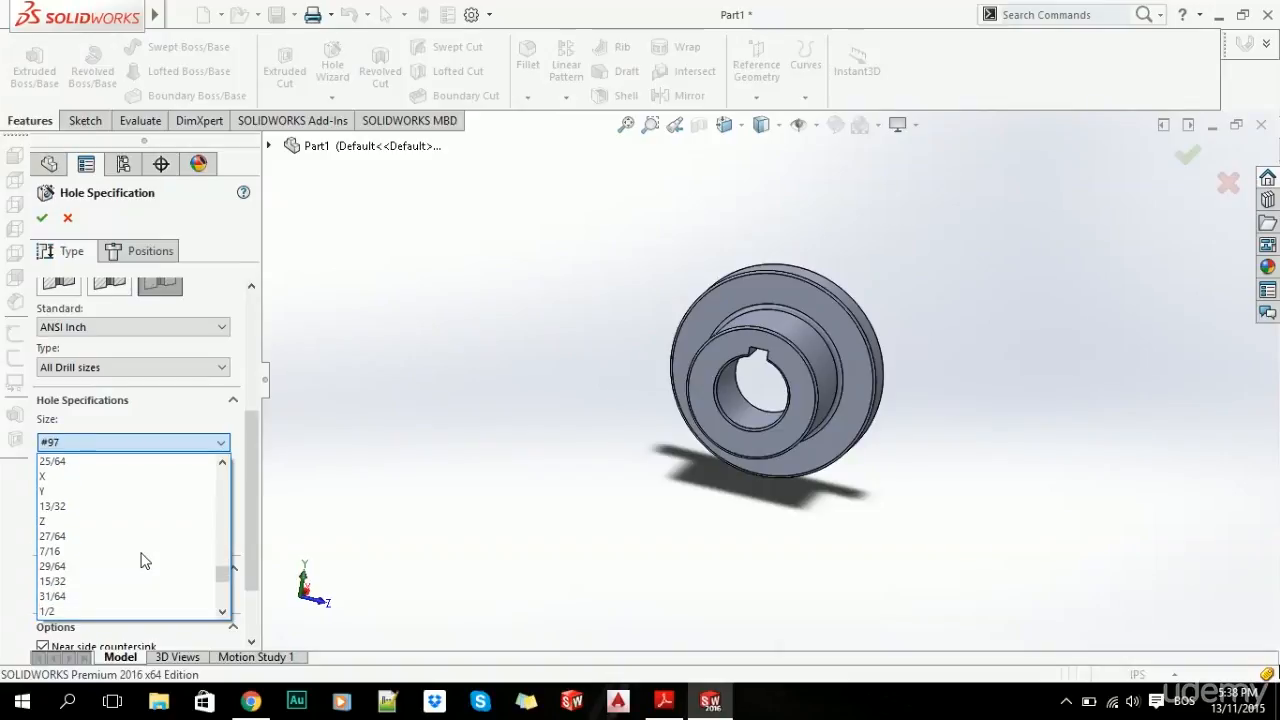
scroll(140, 560, "down", 1)
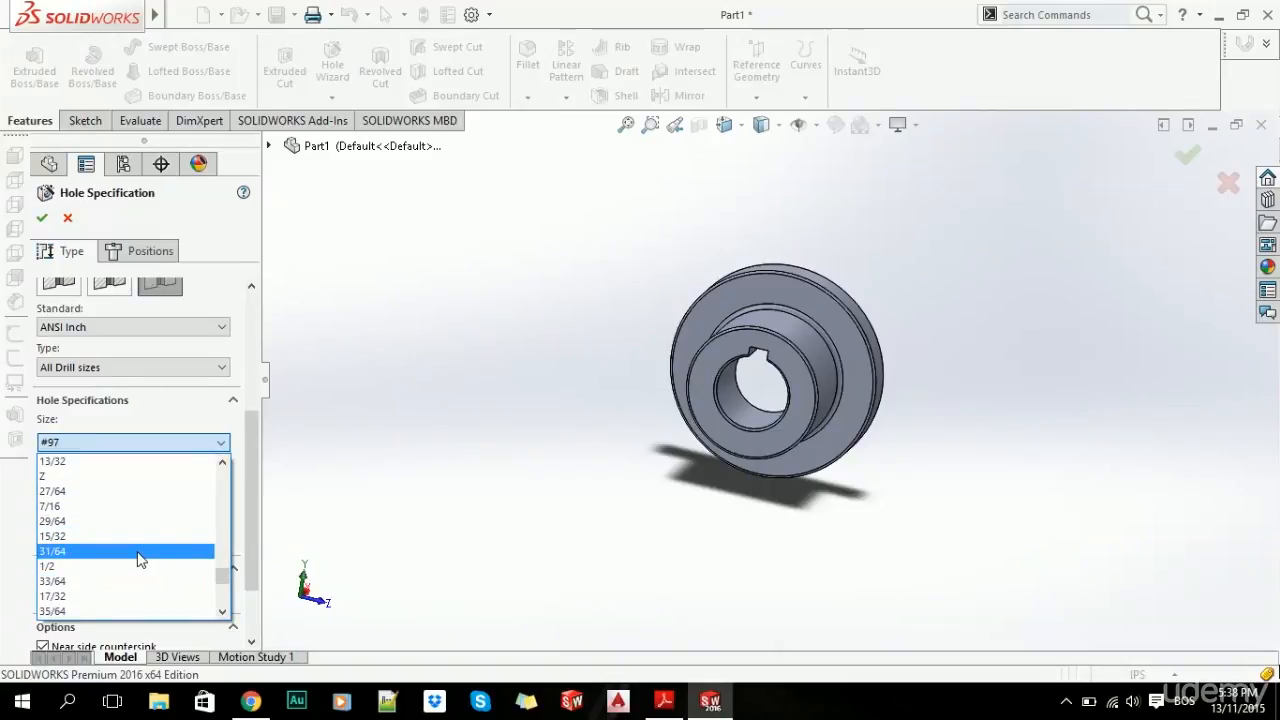
scroll(140, 560, "down", 1)
left_click(112, 552)
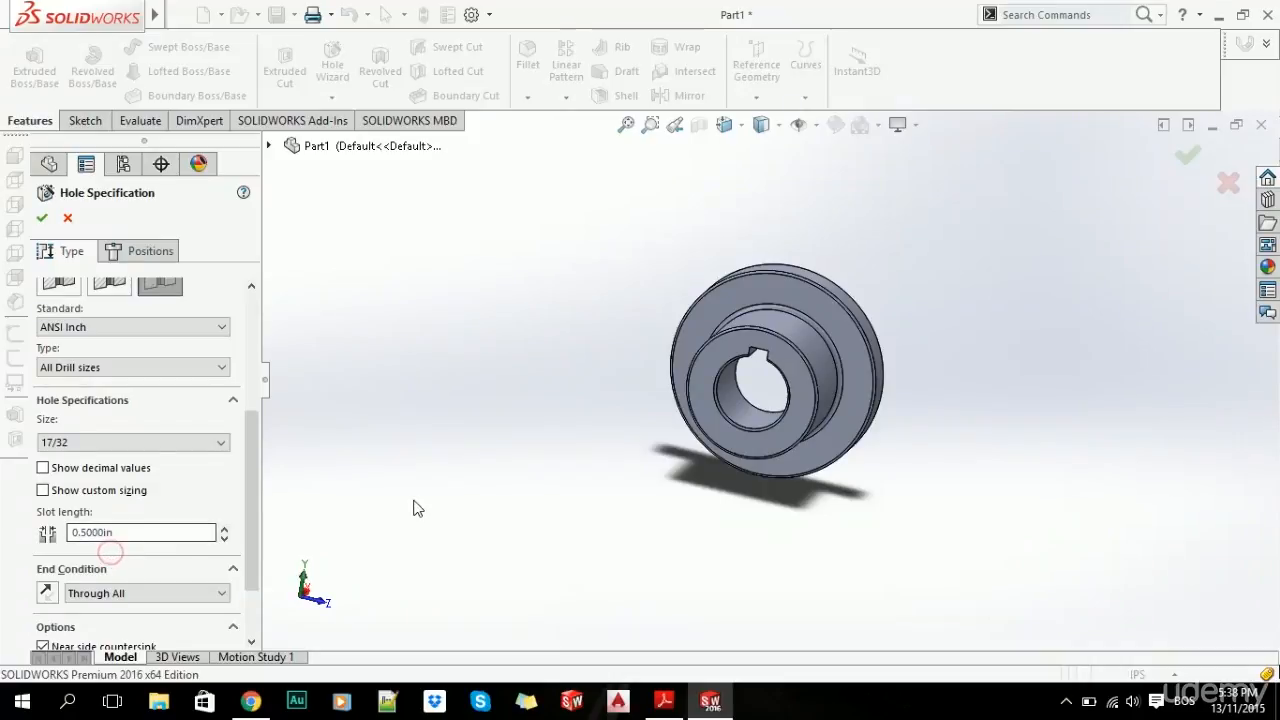
key("alt+Tab")
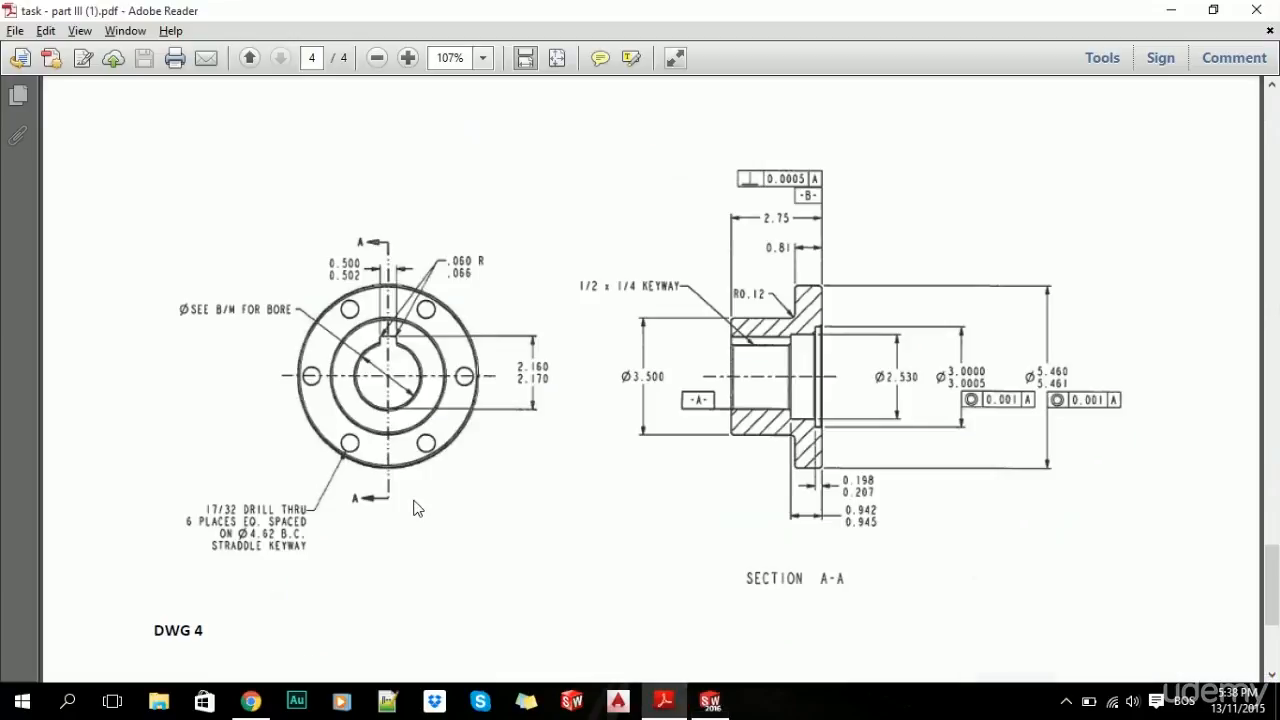
key("alt+Tab")
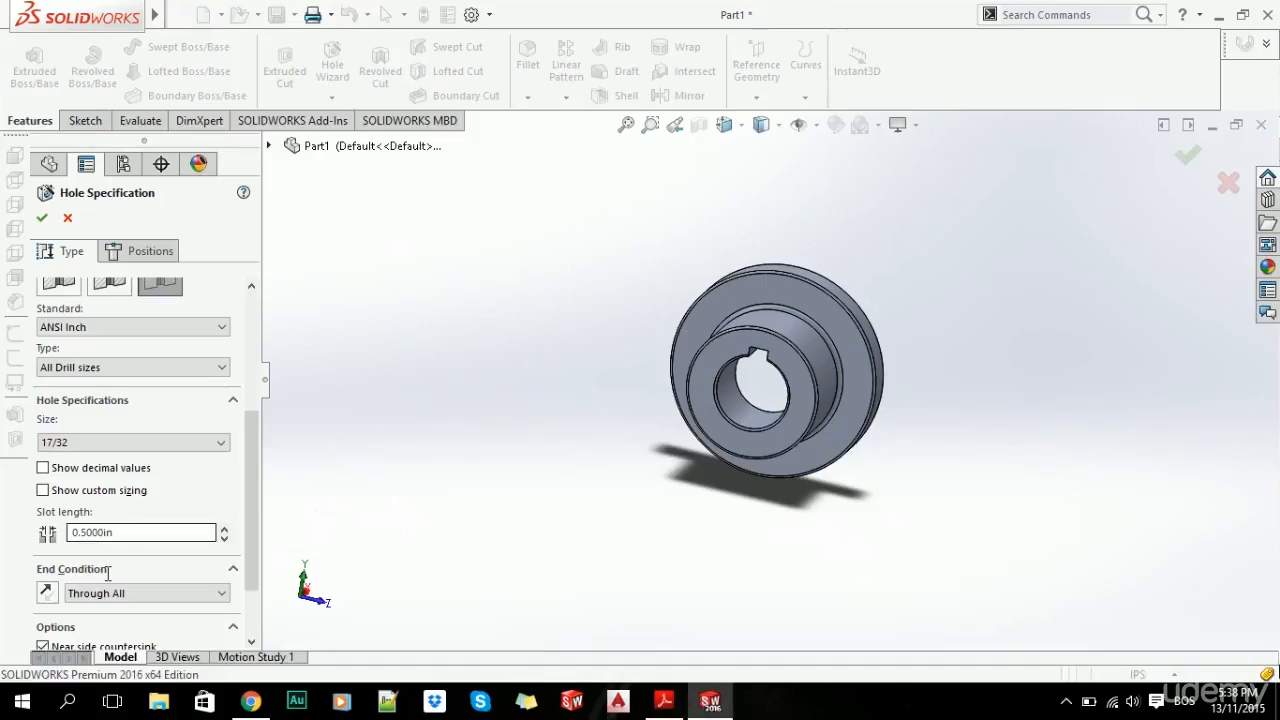
- Place one through-all 17/32 hole on the flange's flat outer face, horizontally level with the bore centre
scroll(258, 437, "down", 3)
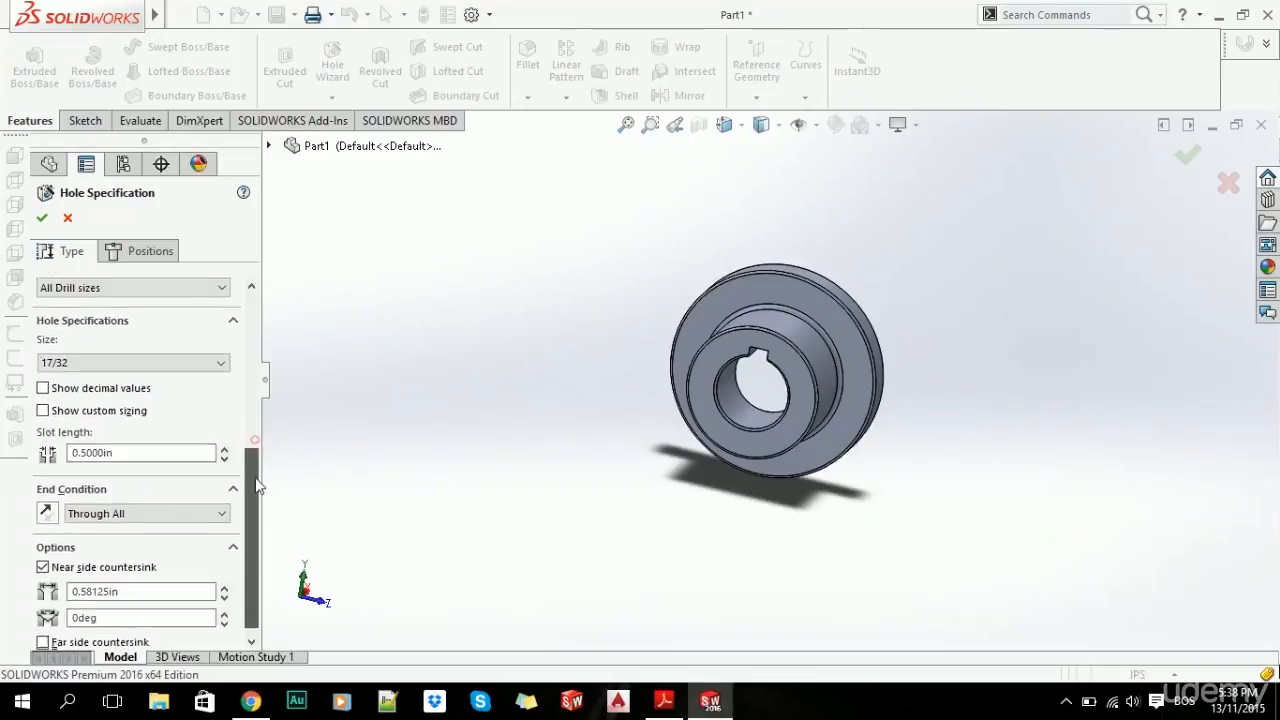
middle_click_drag(514, 486, 646, 272)
scroll(761, 407, "down", 3)
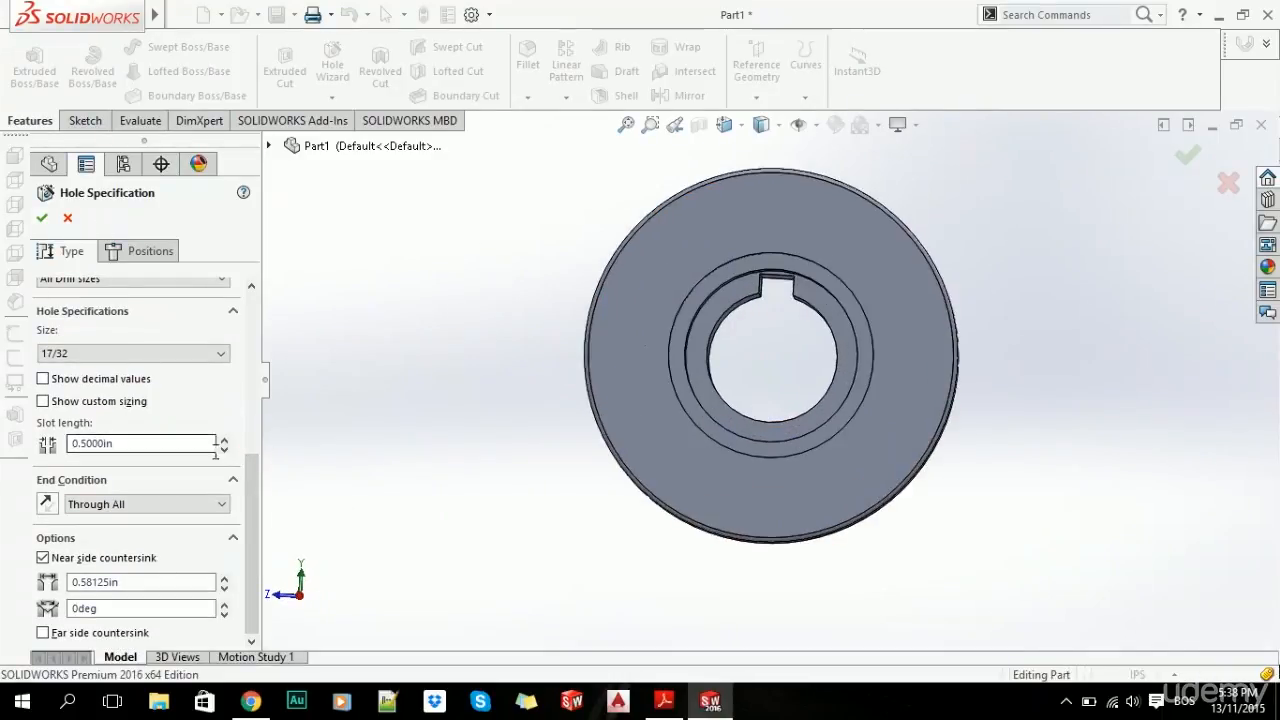
left_click(143, 251)
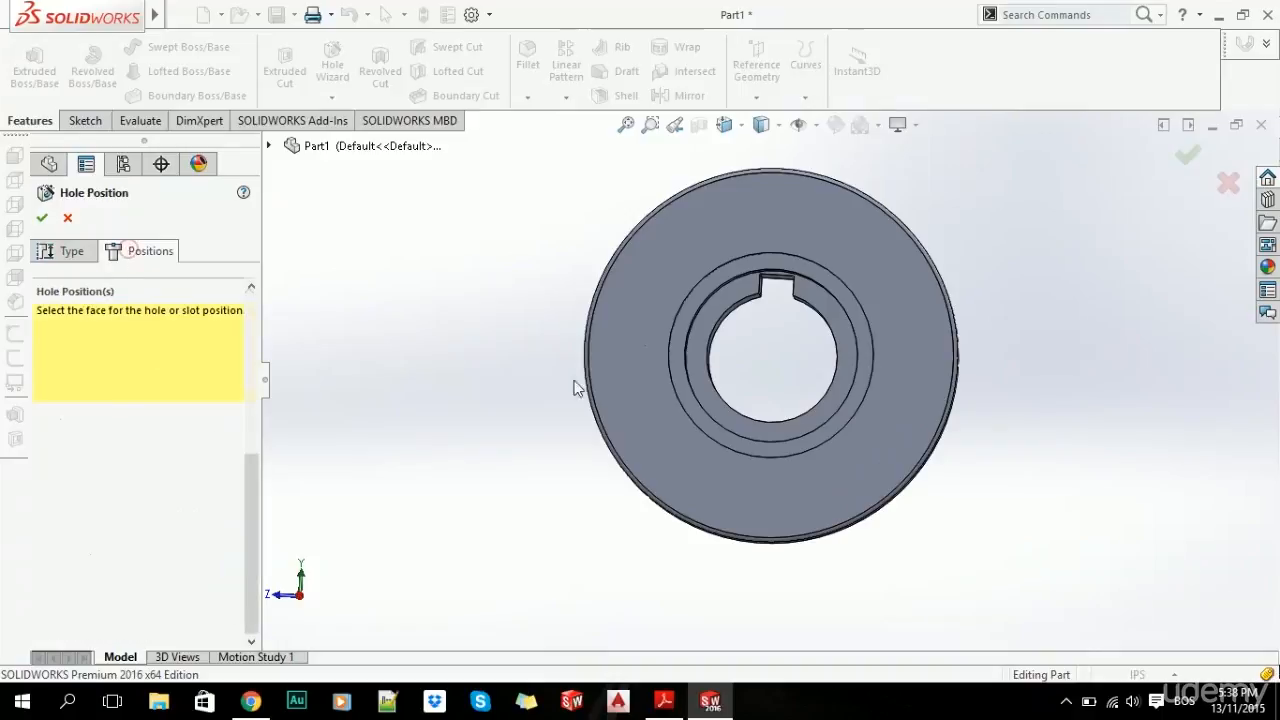
left_click(642, 307)
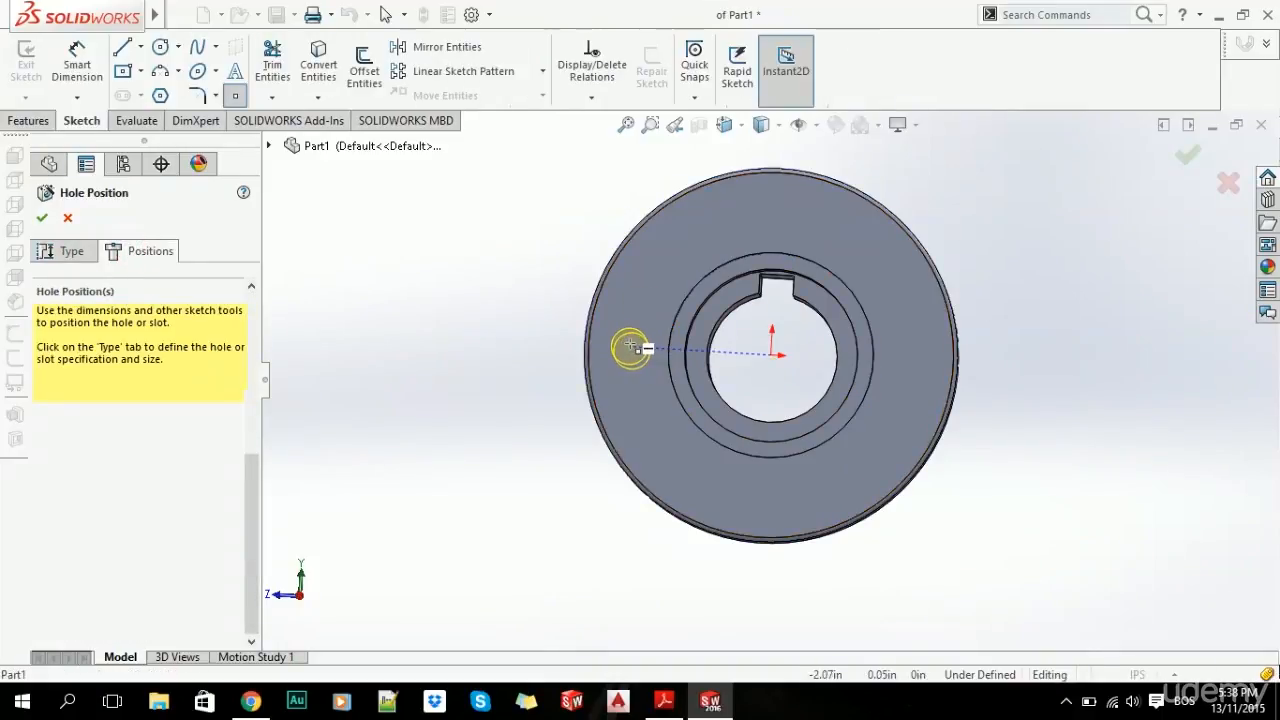
left_click(630, 347)
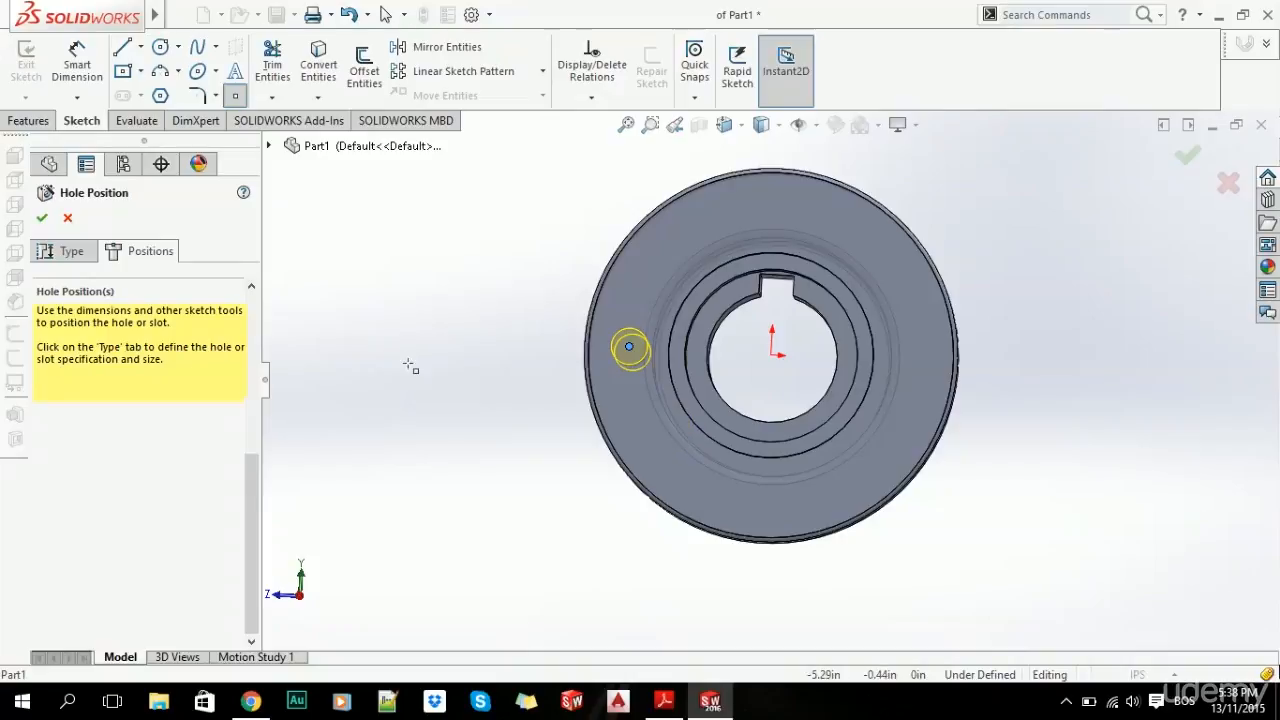
key("space")
left_click(491, 490)
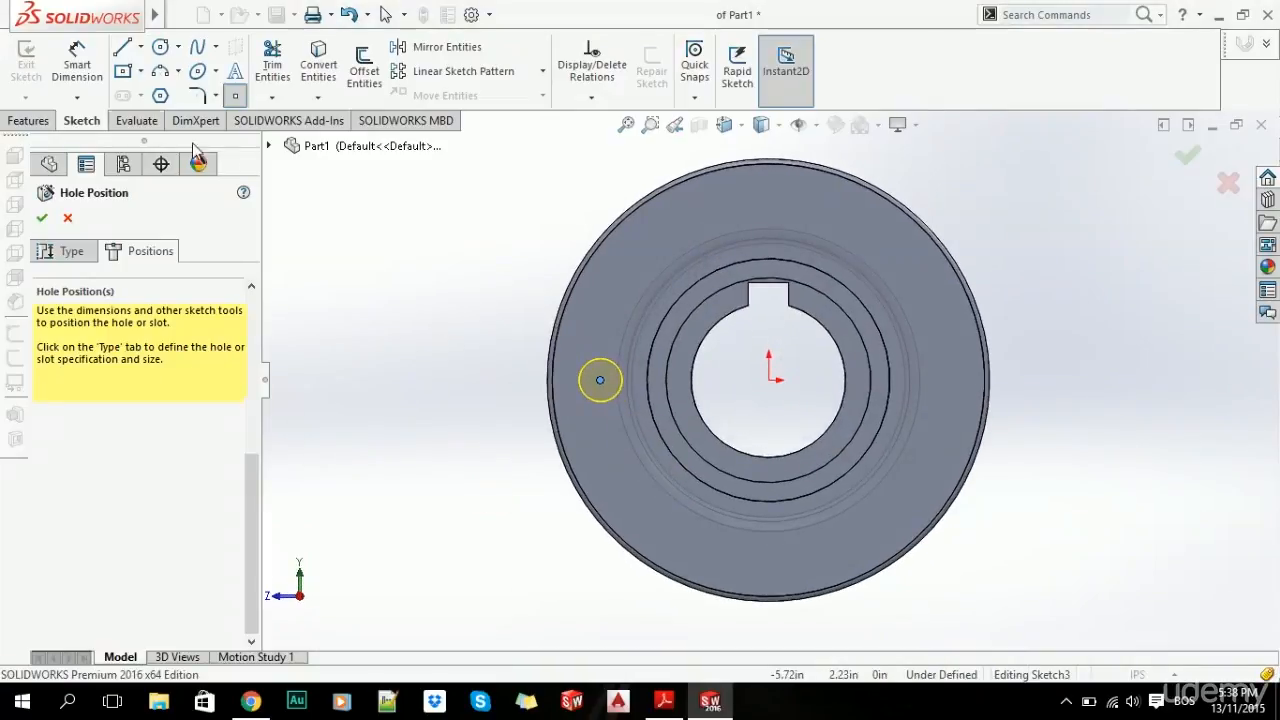
- Check the bolt circle callout in the drawing and dimension the horizontal distance from the hole point to the origin
left_click(79, 60)
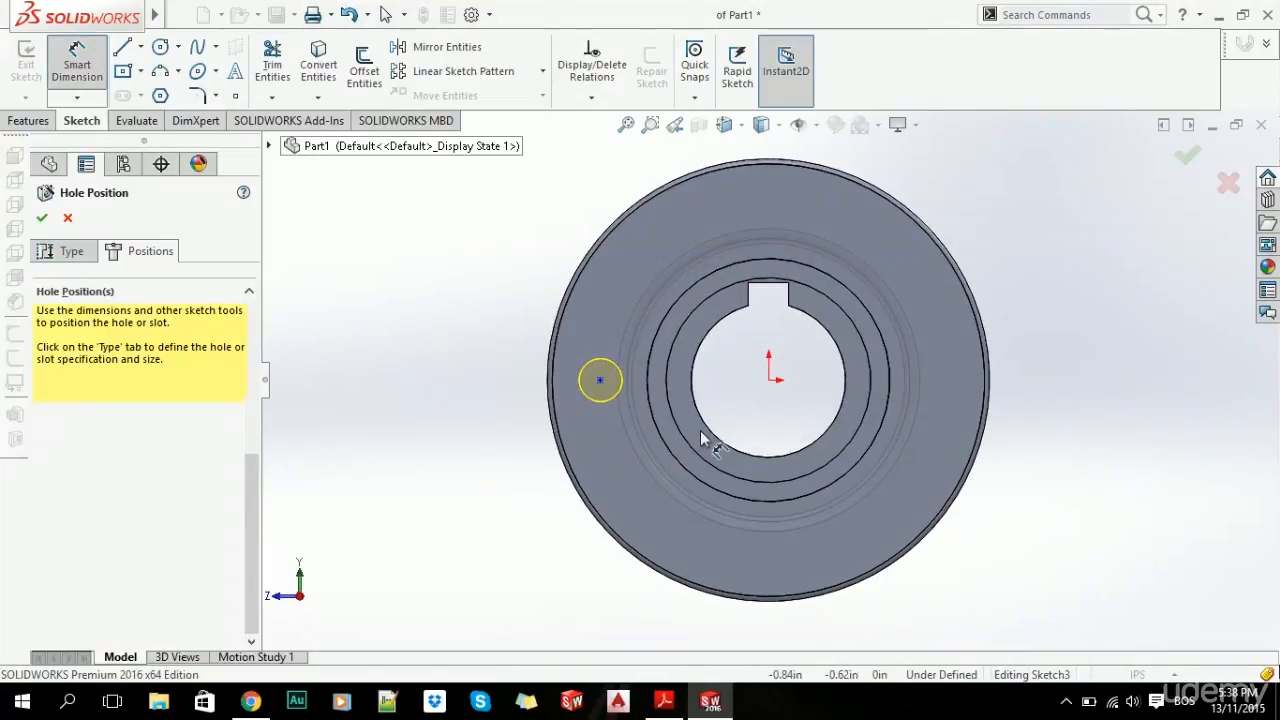
key("alt+Tab")
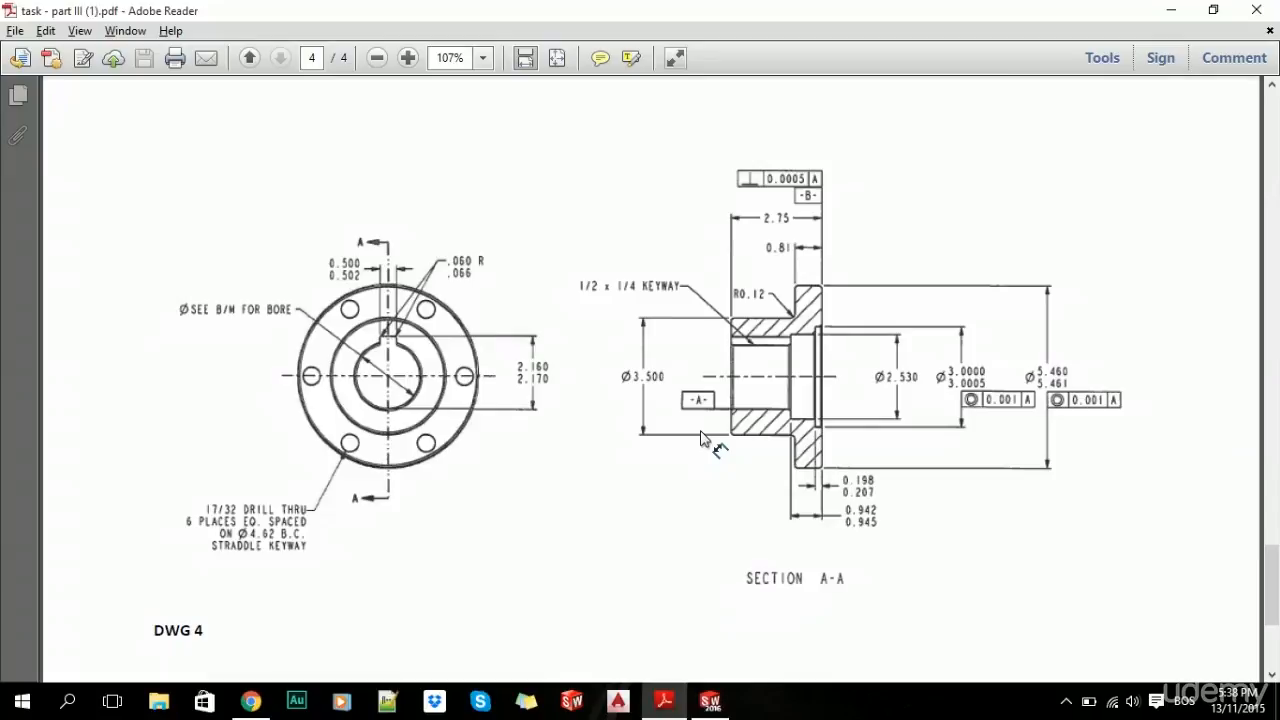
key("alt+Tab")
left_click(600, 380)
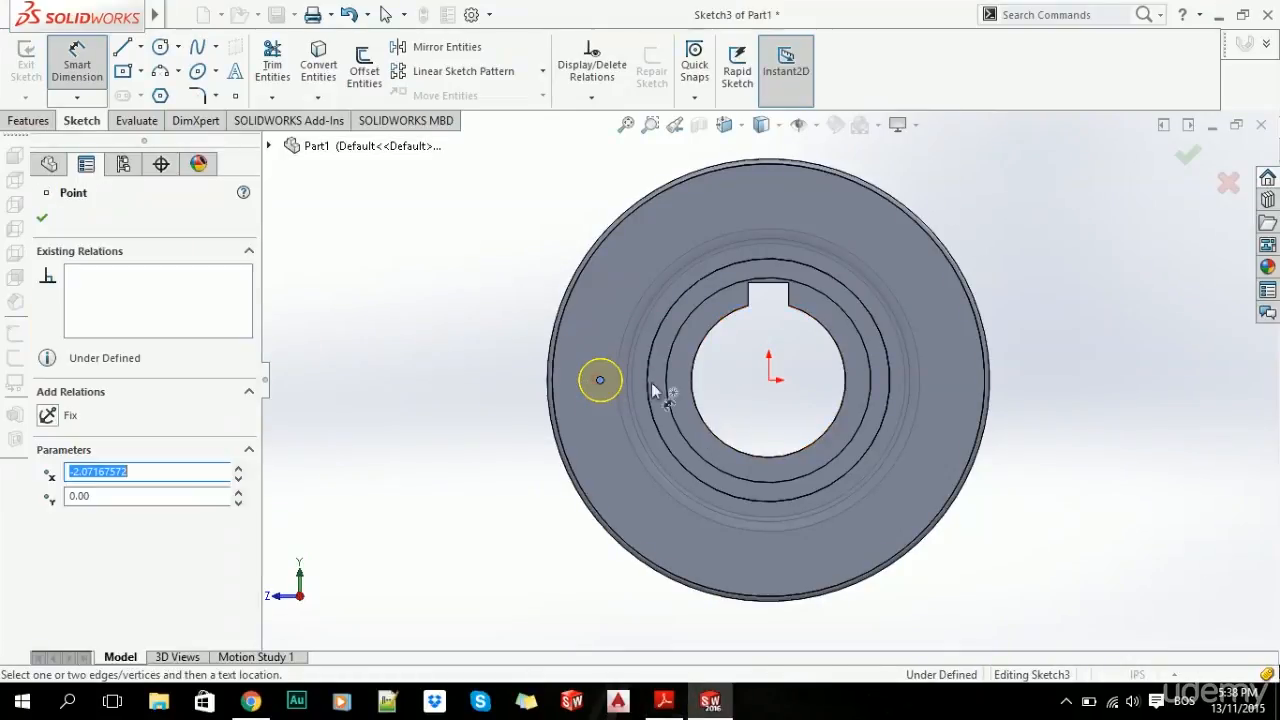
left_click(768, 380)
left_click(688, 242)
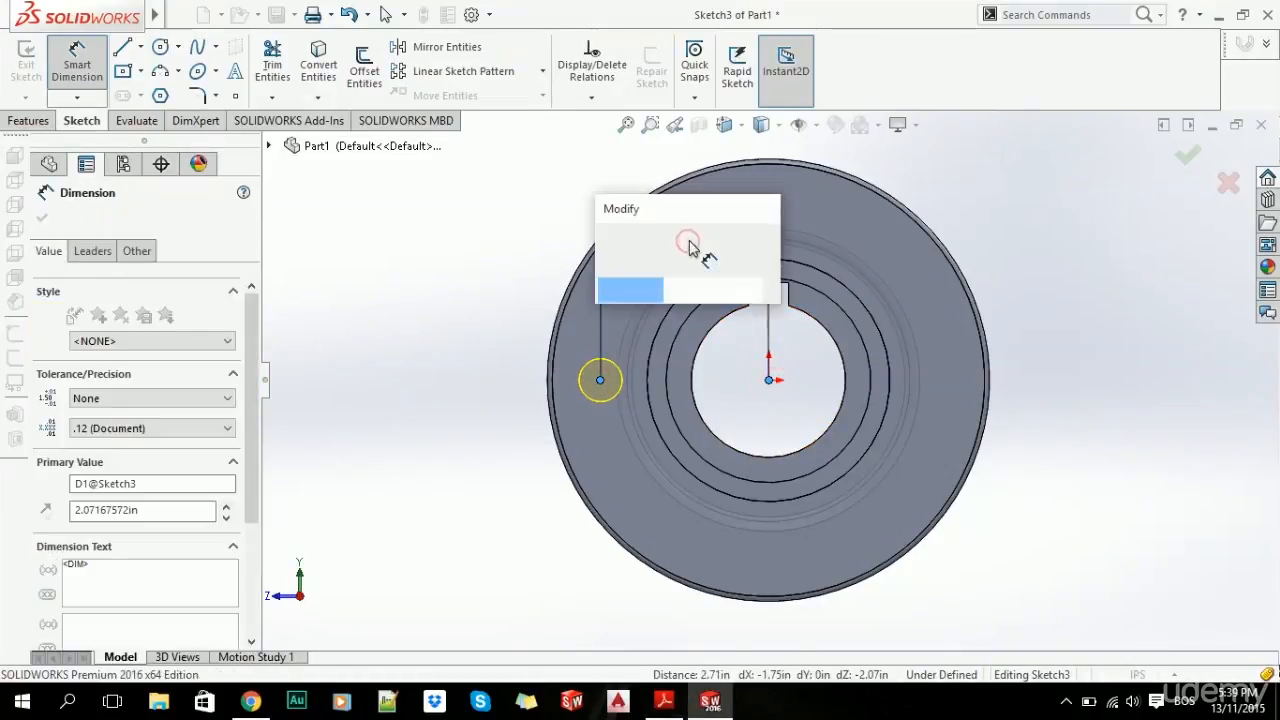
key("Return")
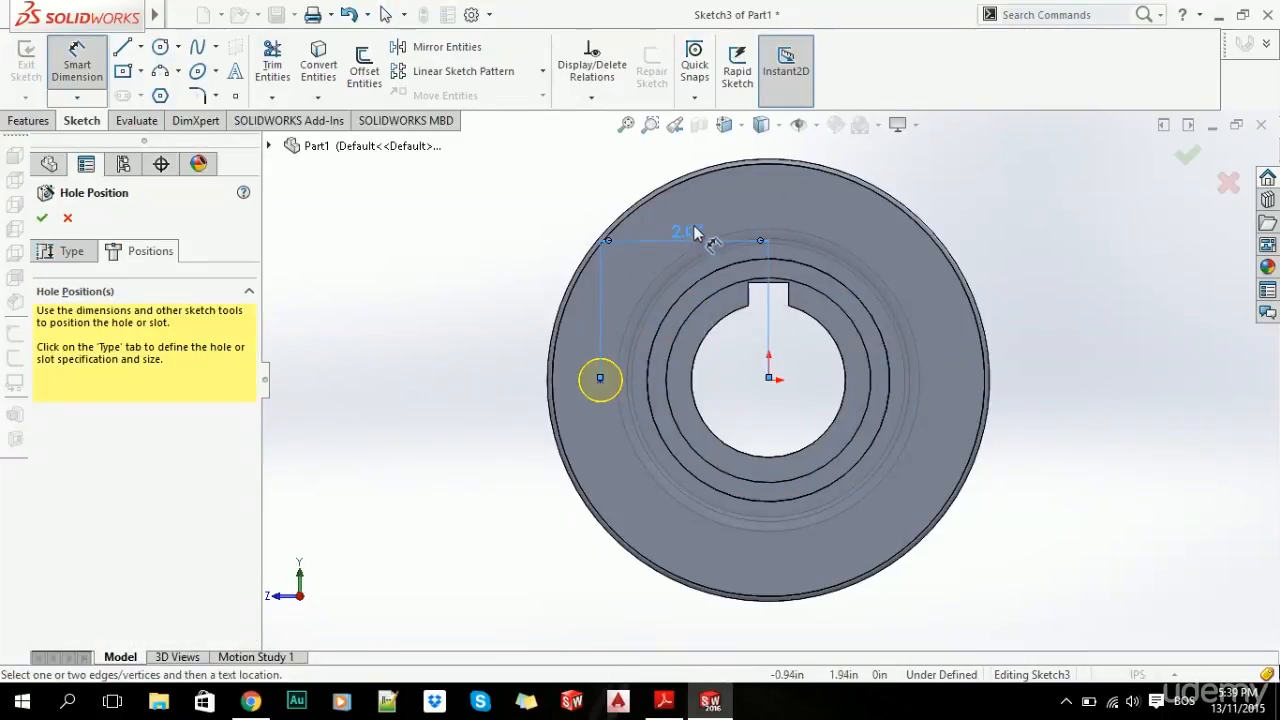
- Set the hole's distance from the origin to 4.62/2 in and complete the hole feature
left_click(688, 232)
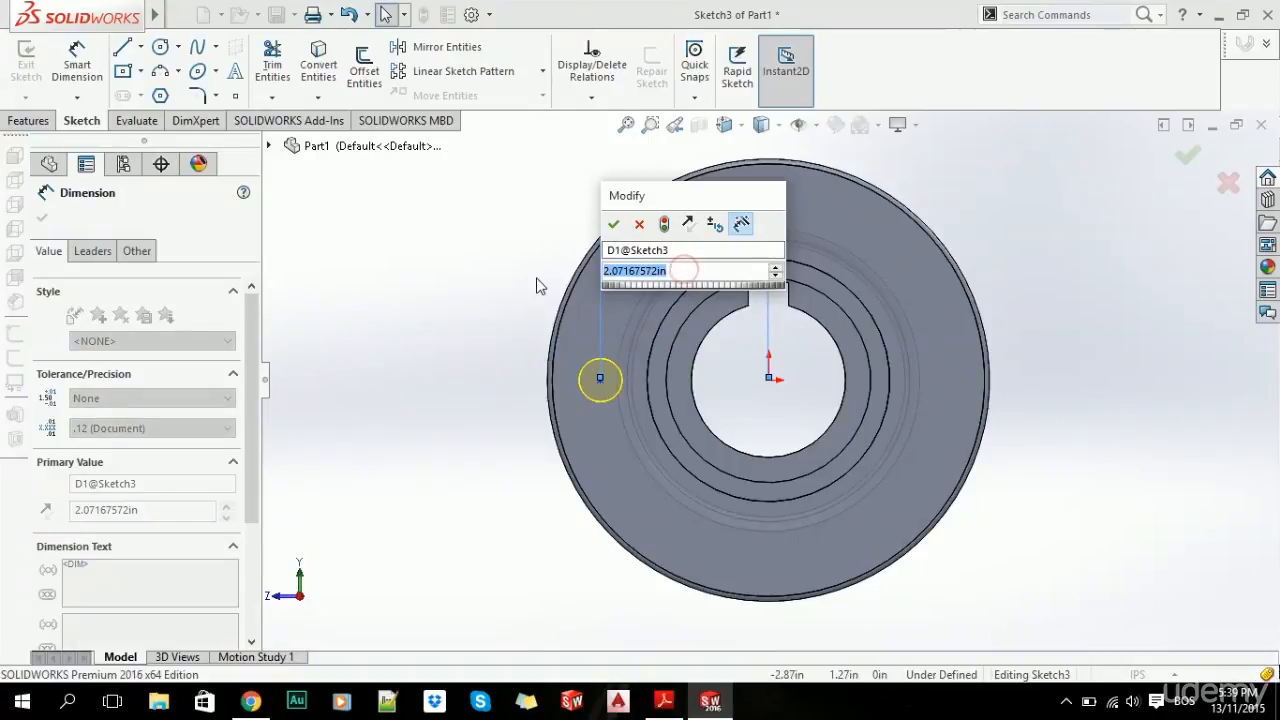
type("4.62/2")
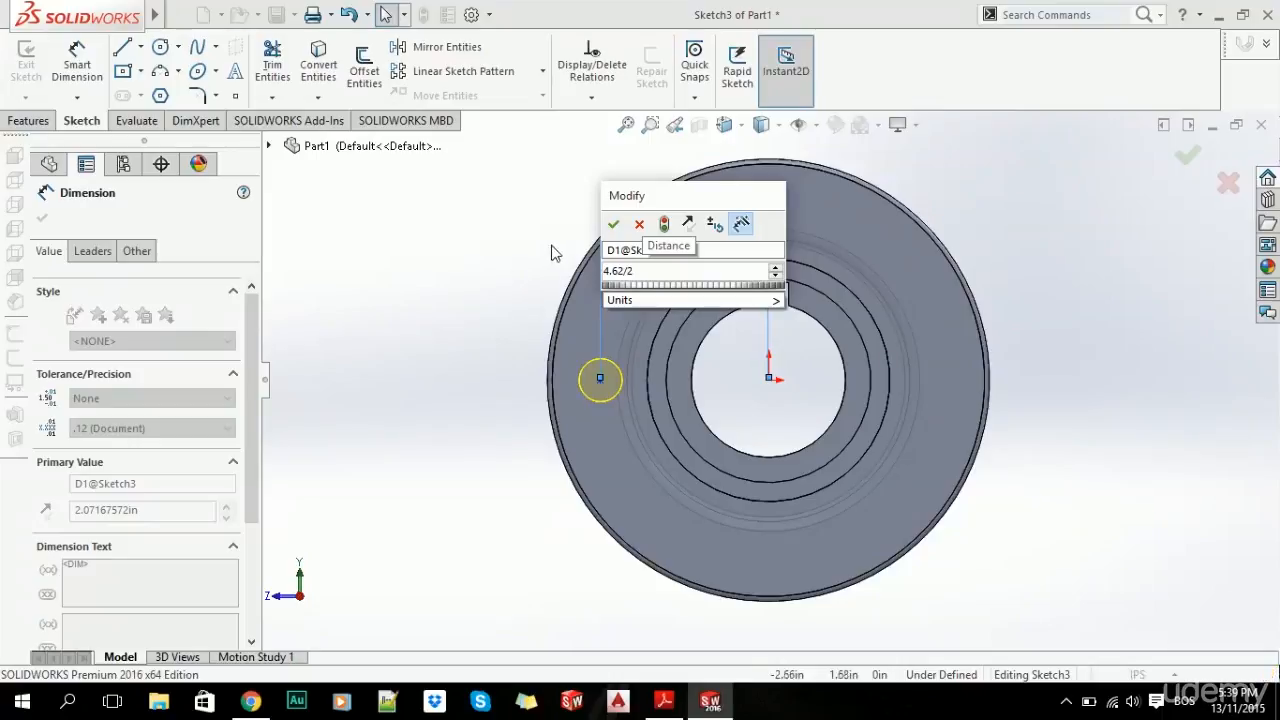
left_click(614, 226)
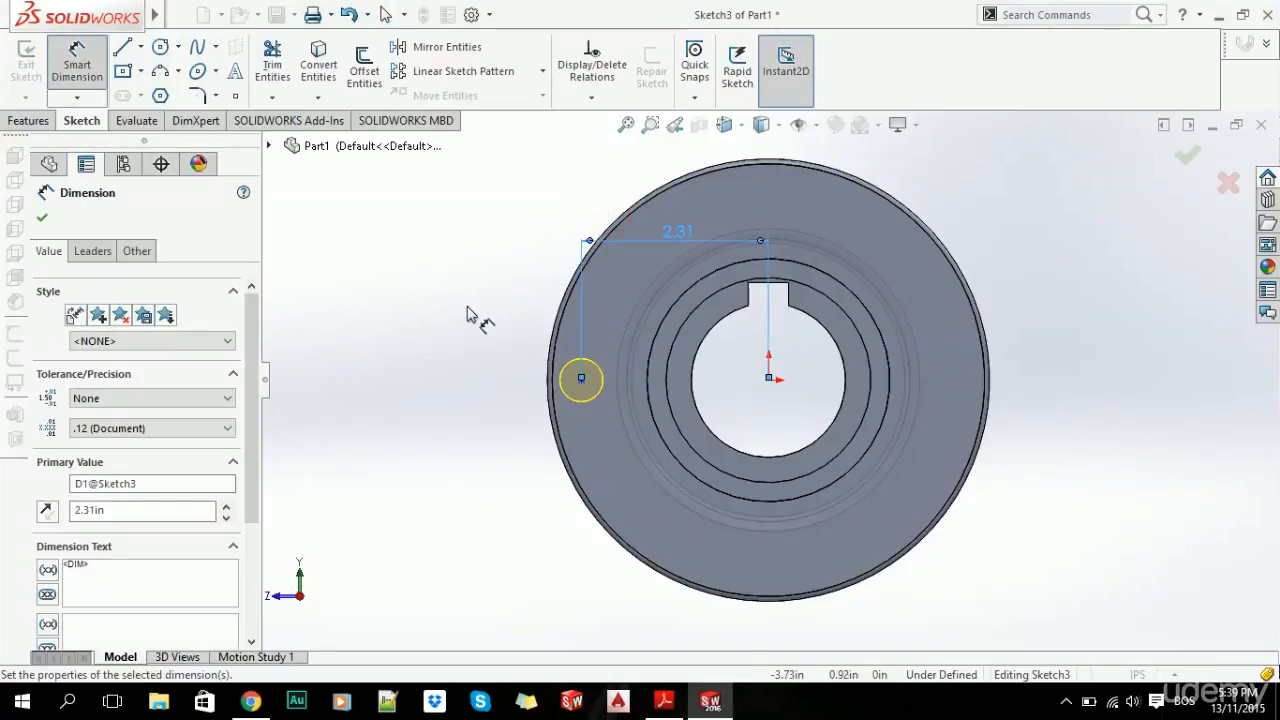
left_click(475, 337)
key("Escape")
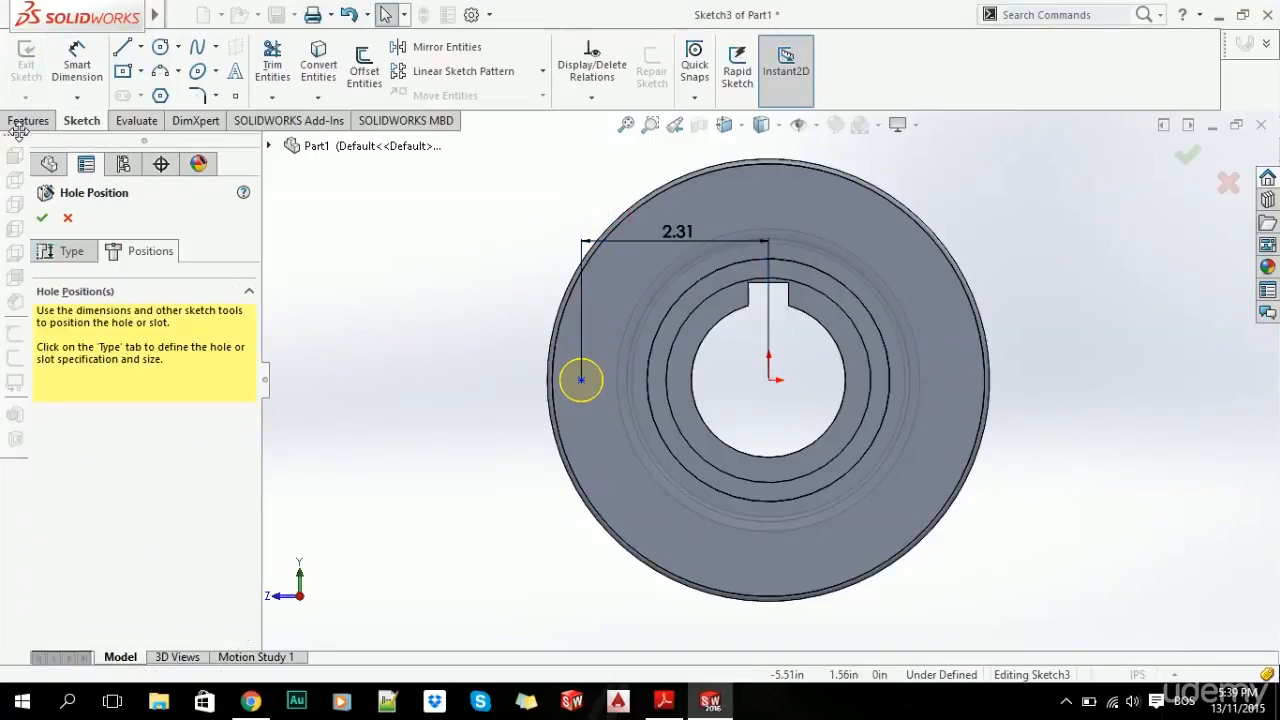
left_click(44, 220)
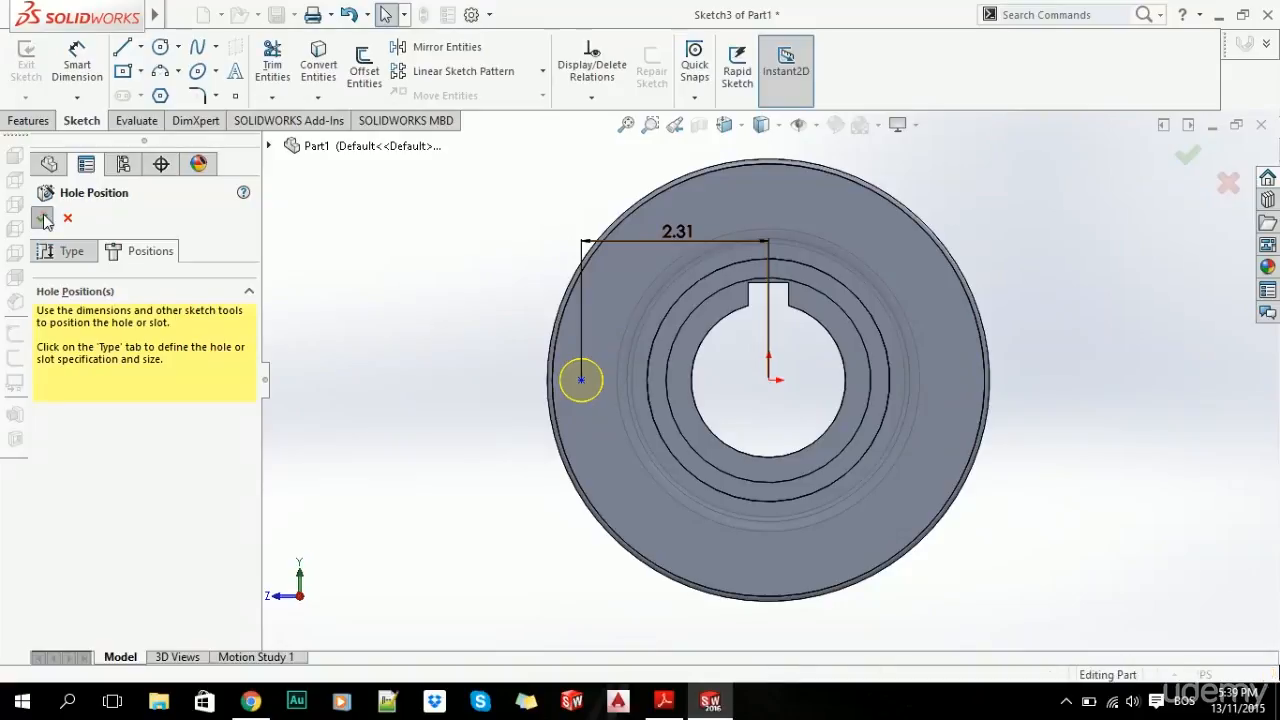
left_click(457, 352)
- Create a reference axis through the hub's centre from the flange's outer cylindrical face
mouse_move(741, 388)
middle_mouse_down()
mouse_move(929, 423)
mouse_move(750, 375)
middle_mouse_up()
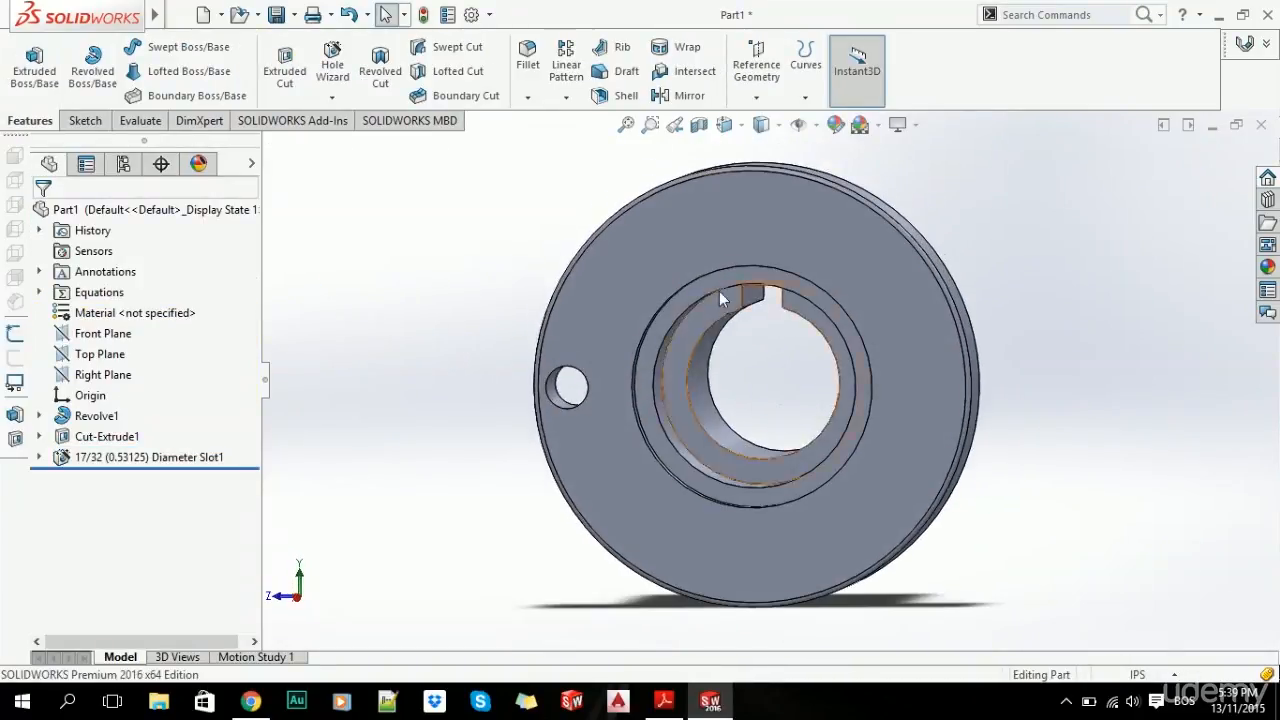
left_click(752, 95)
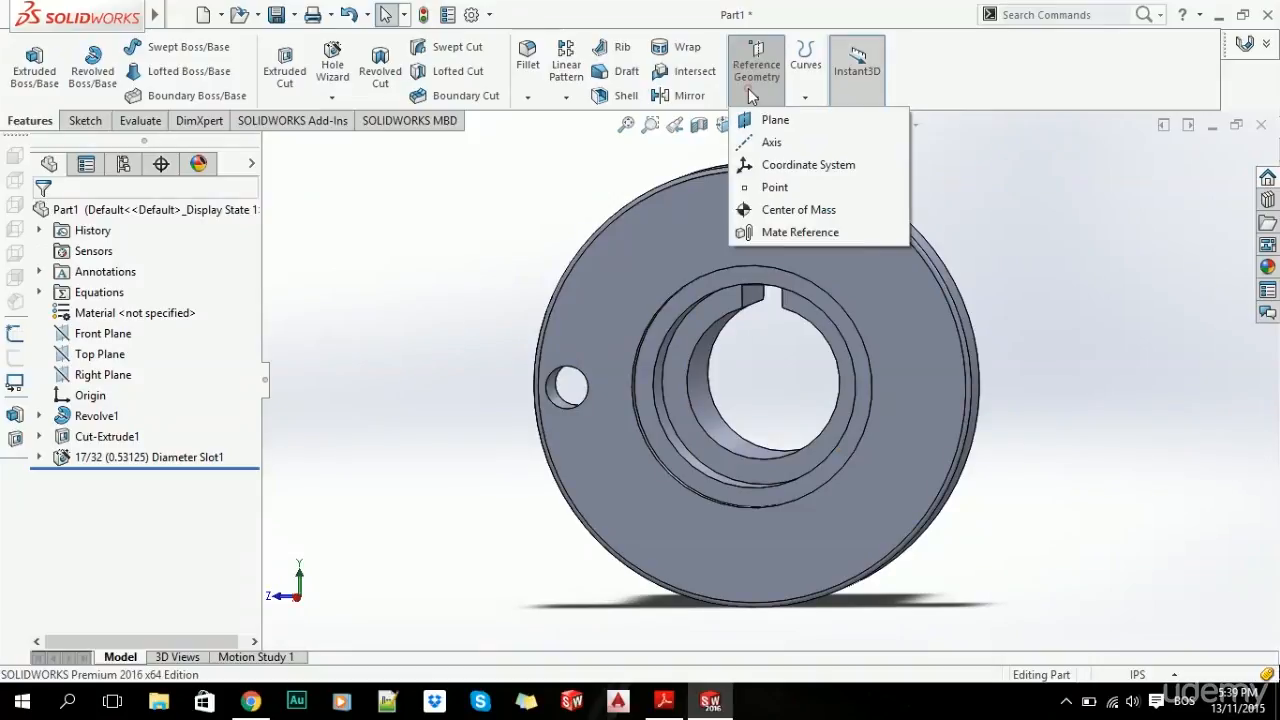
left_click(771, 142)
middle_click_drag(796, 324, 796, 374)
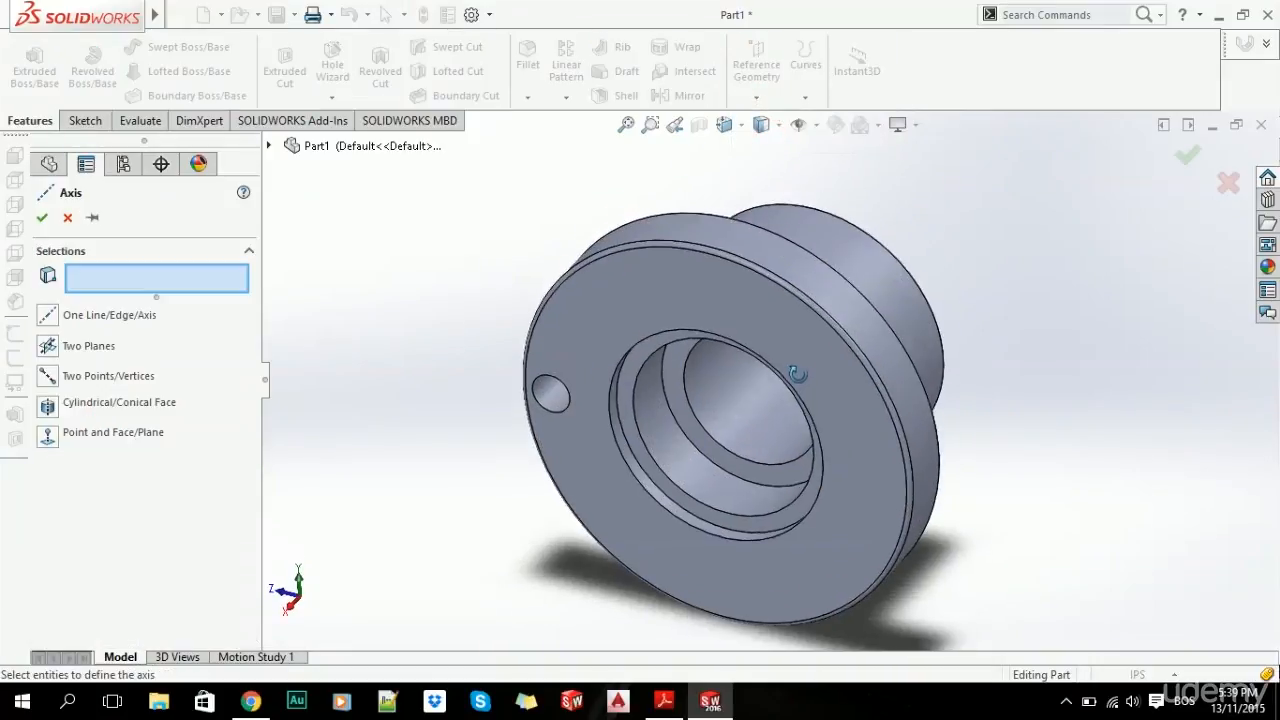
left_click(807, 271)
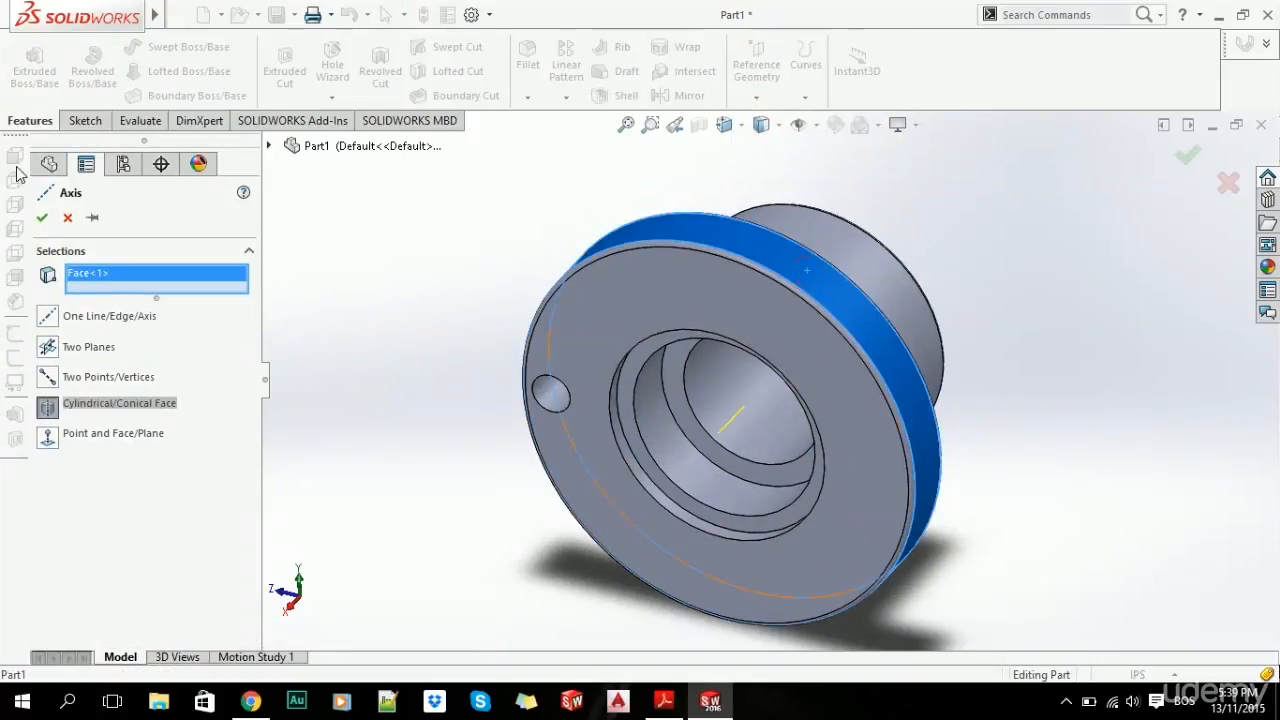
left_click(41, 225)
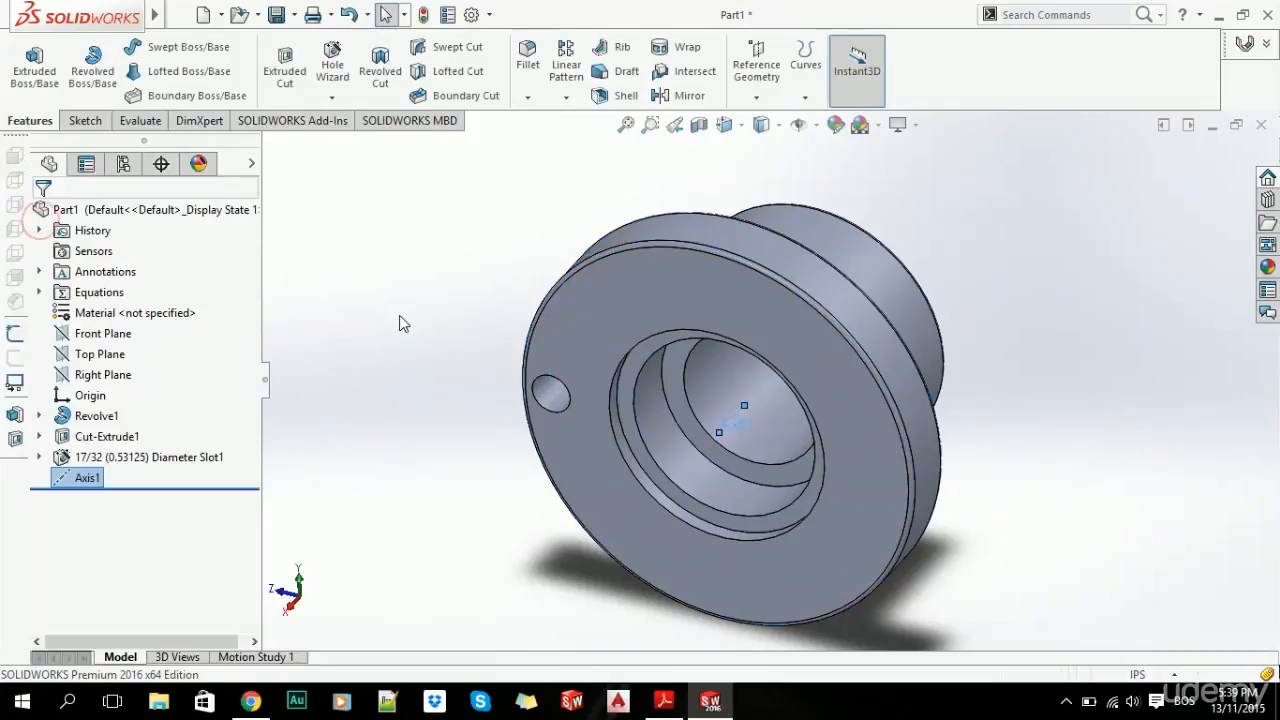
- Circular-pattern the 17/32 hole around the new axis with 6 equally spaced instances over 360 degrees
left_click(90, 477)
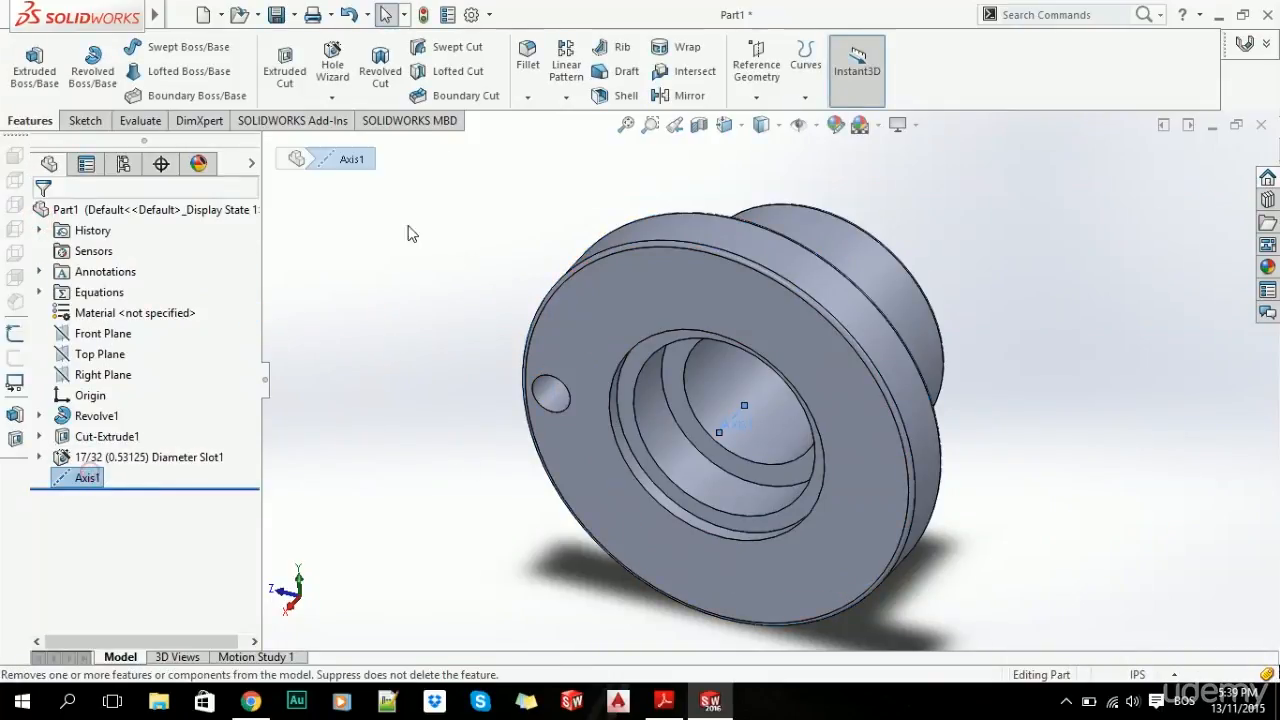
left_click(565, 97)
left_click(585, 143)
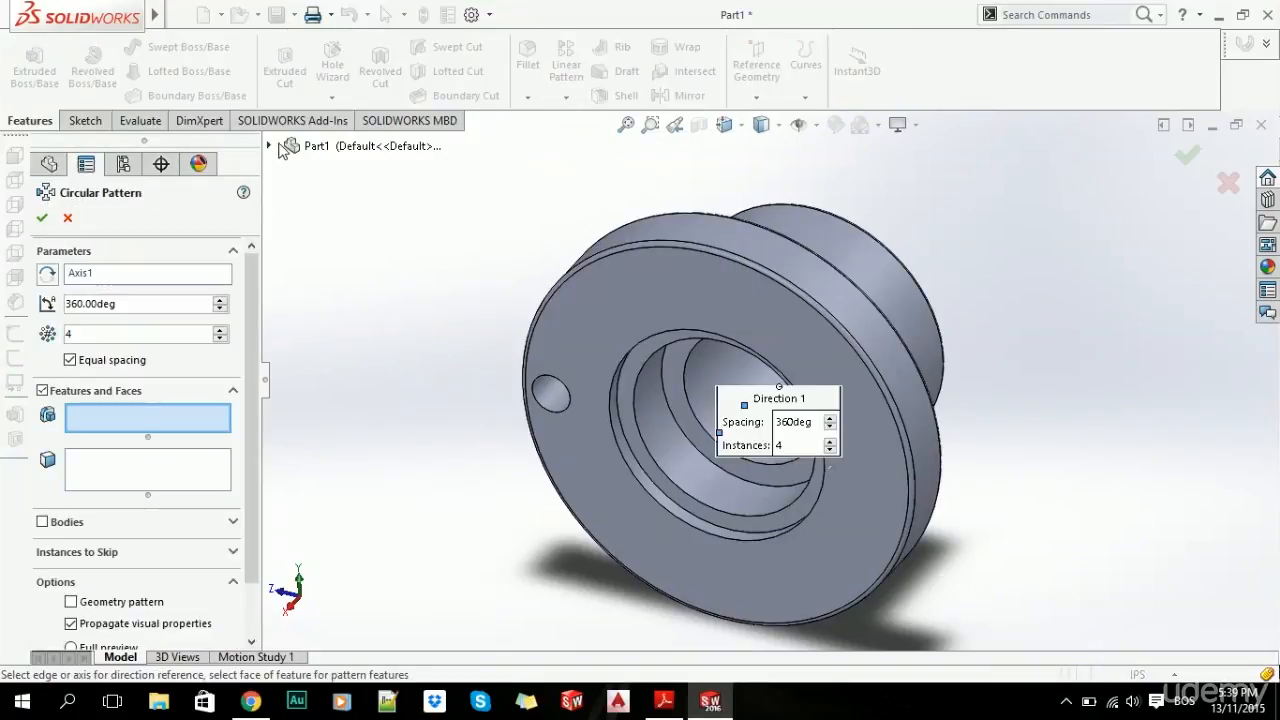
left_click(272, 146)
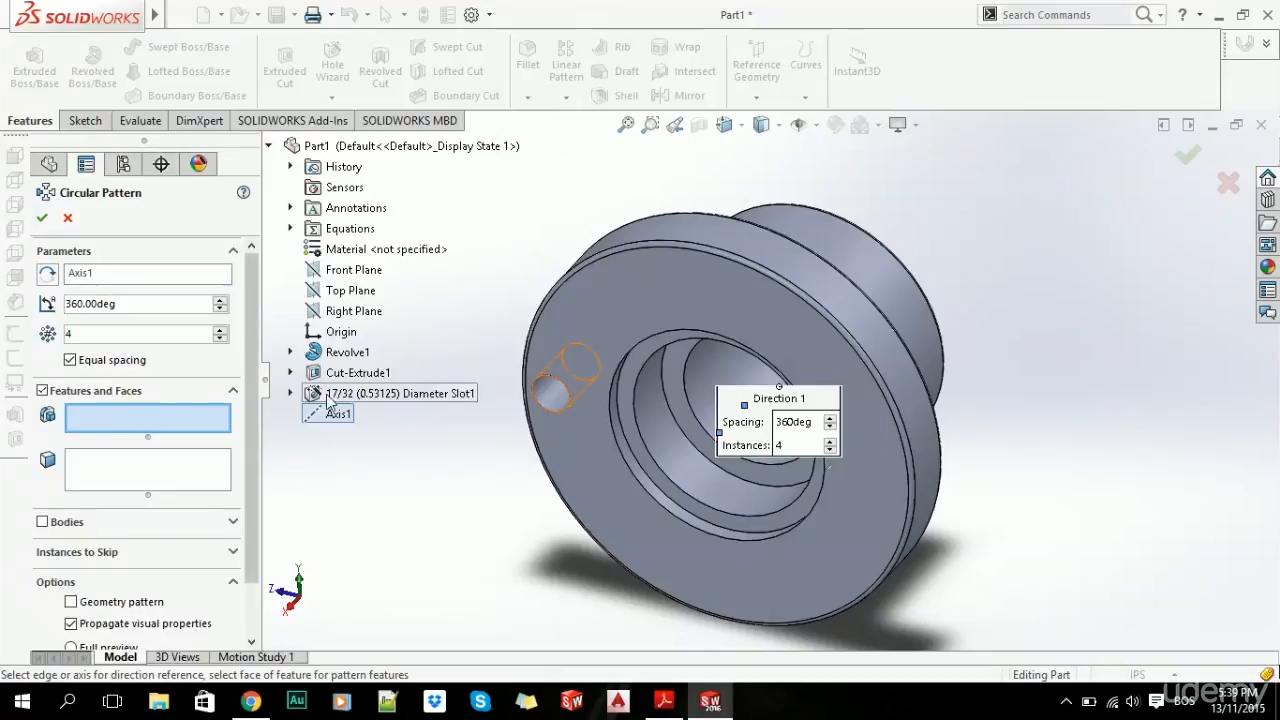
left_click(366, 395)
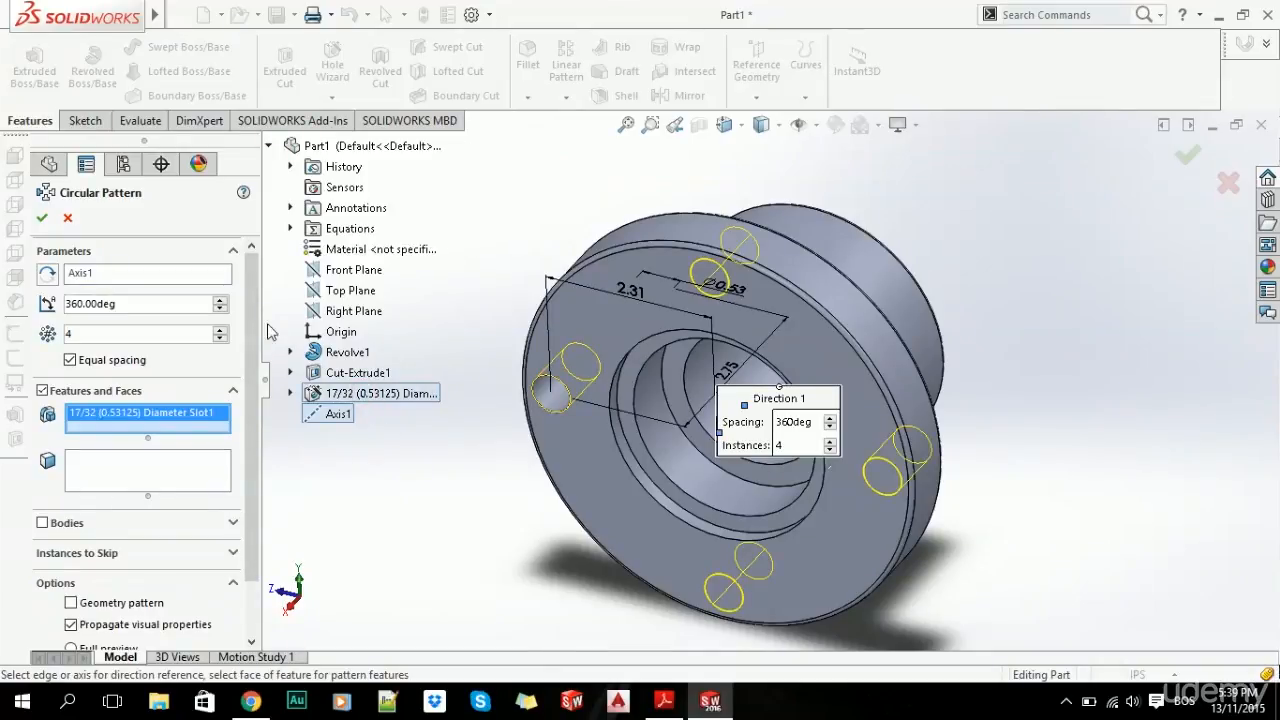
double_click(93, 336)
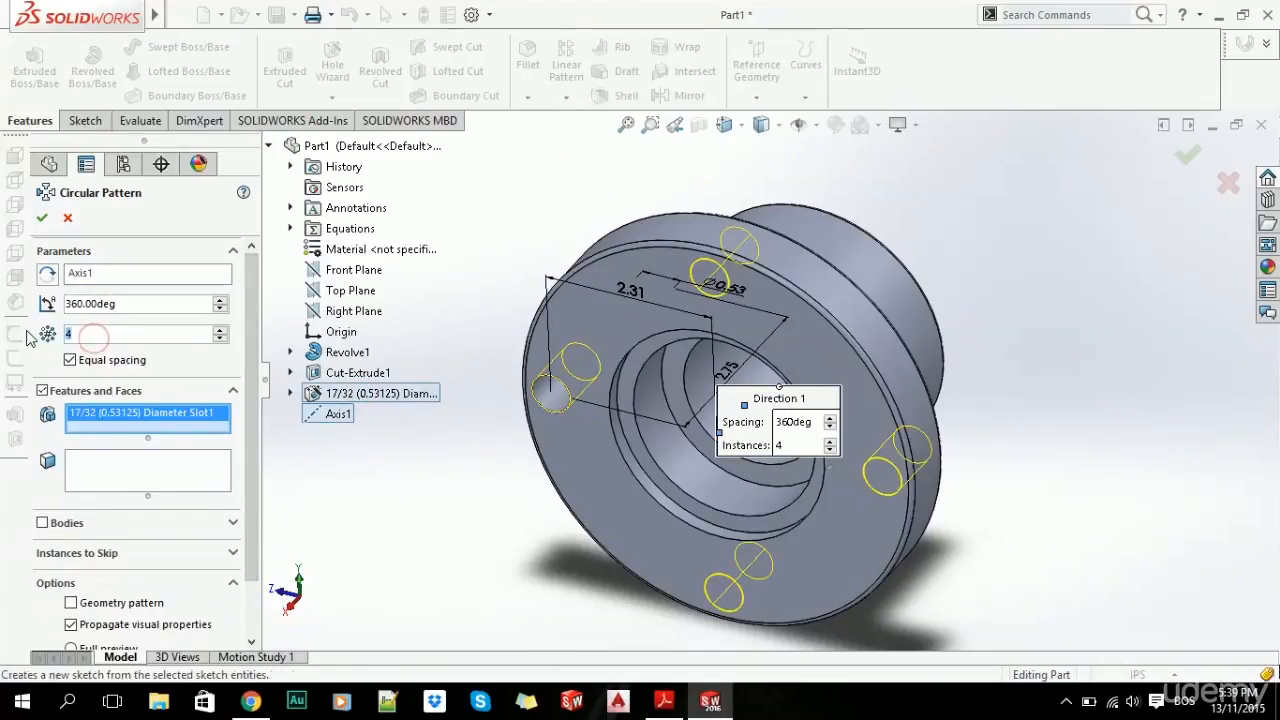
type("6")
key("Tab")
middle_click_drag(659, 412, 679, 344)
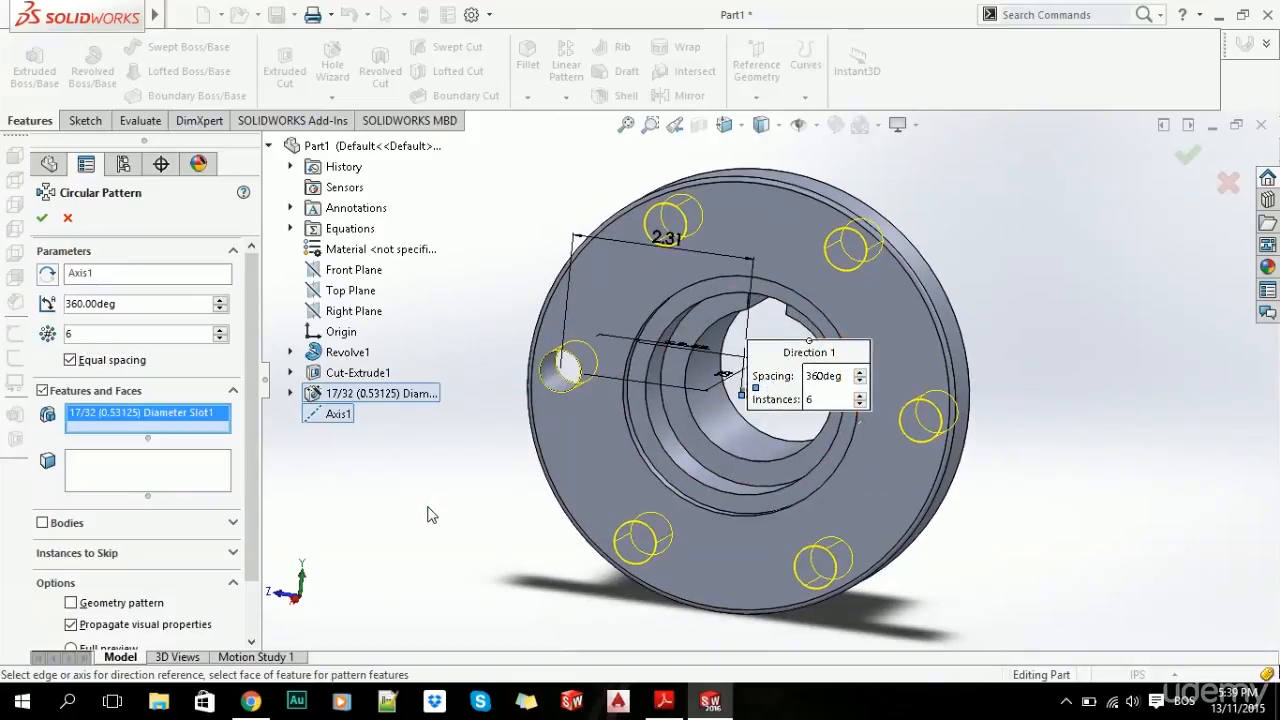
- Compare the hub's front, right and left views with the views in drawing DWG 4
key("ctrl+1")
key("ctrl+4")
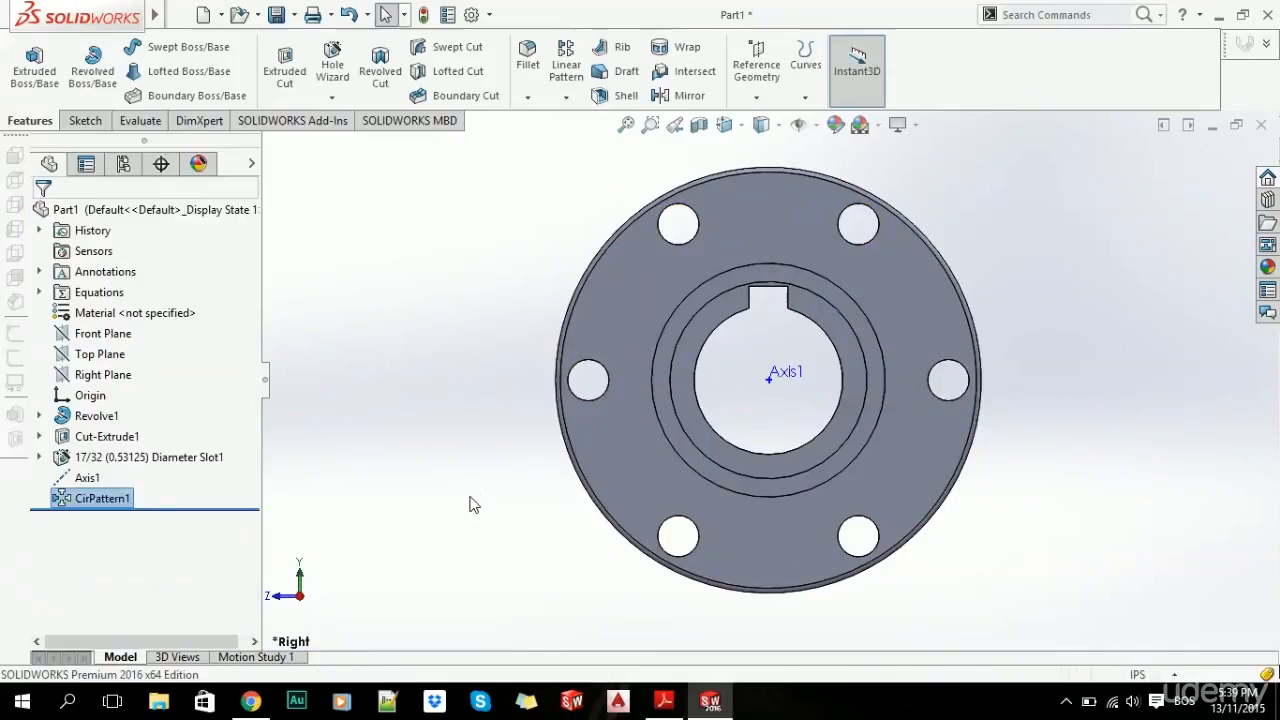
middle_click_drag(470, 502, 491, 260)
key("alt+Tab")
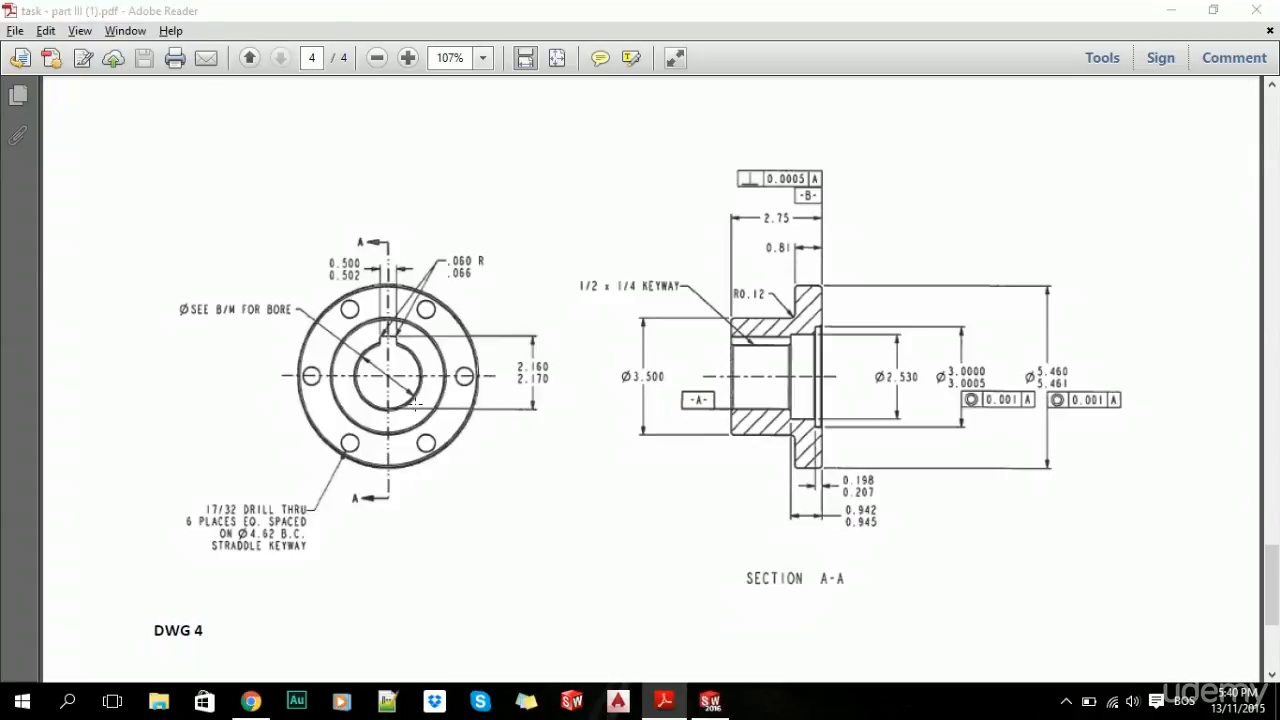
key("alt+Tab")
key("ctrl+1")
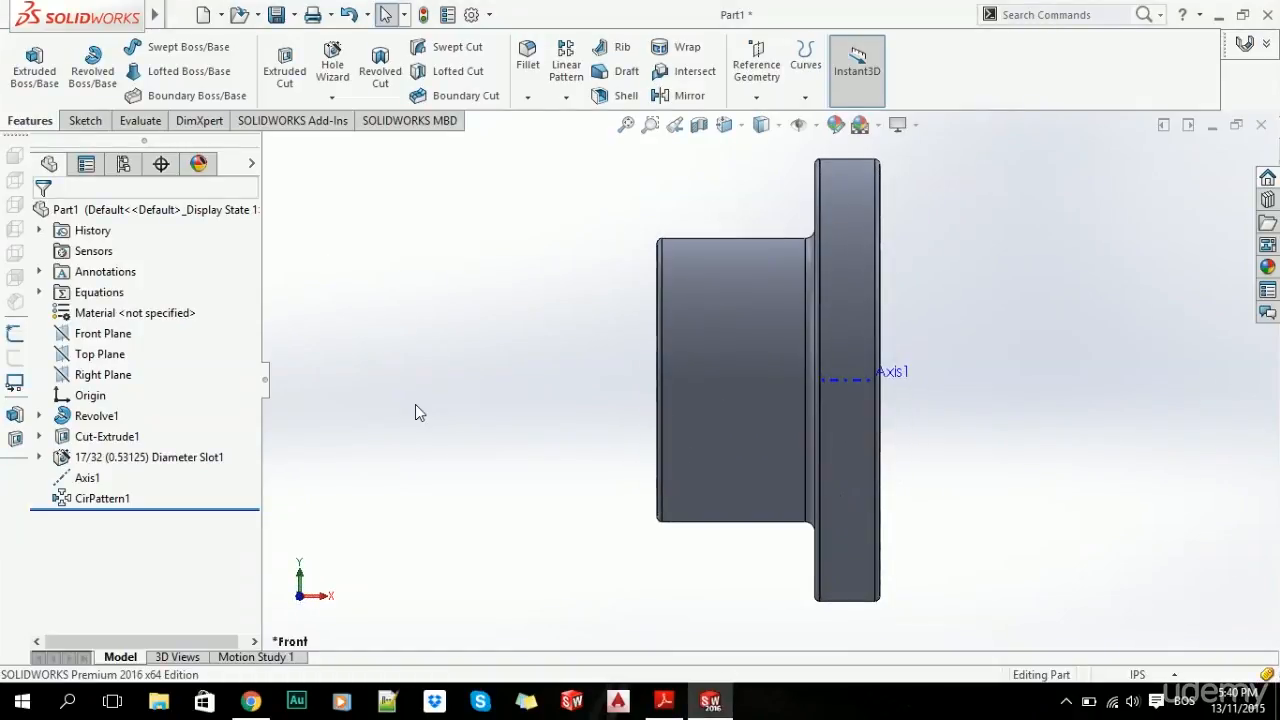
key("ctrl+3")
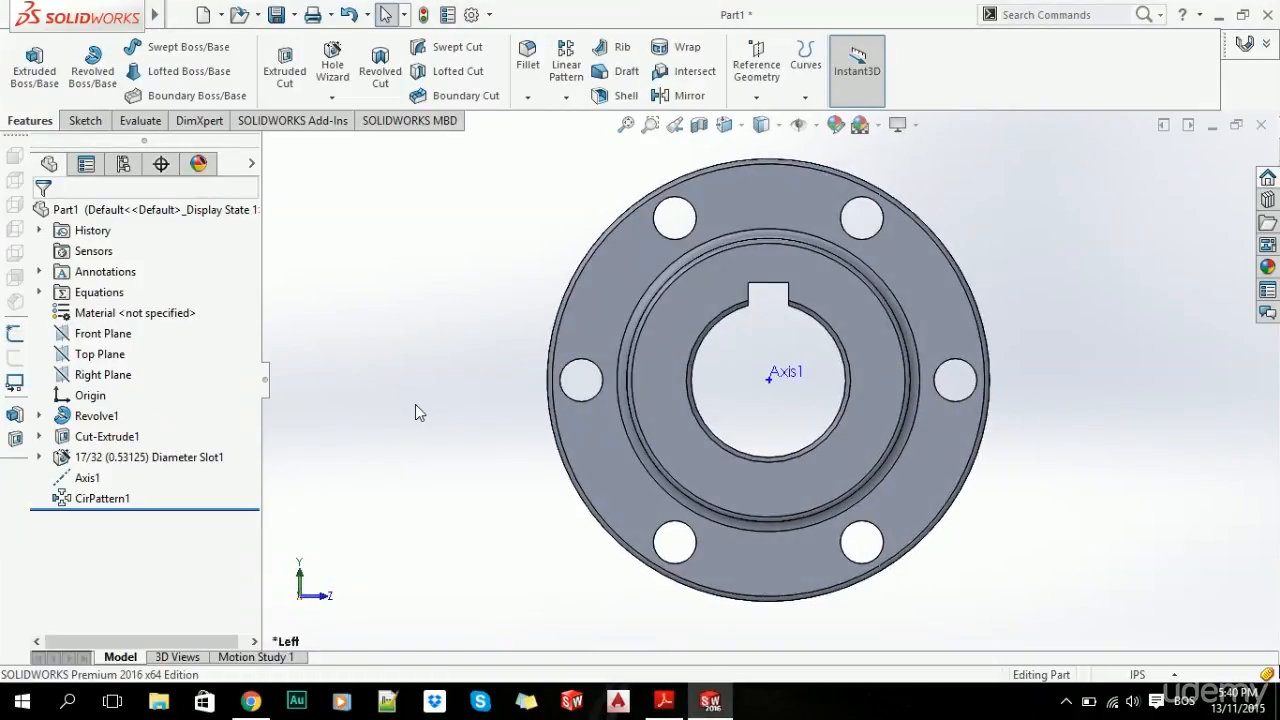
key("alt+Tab")
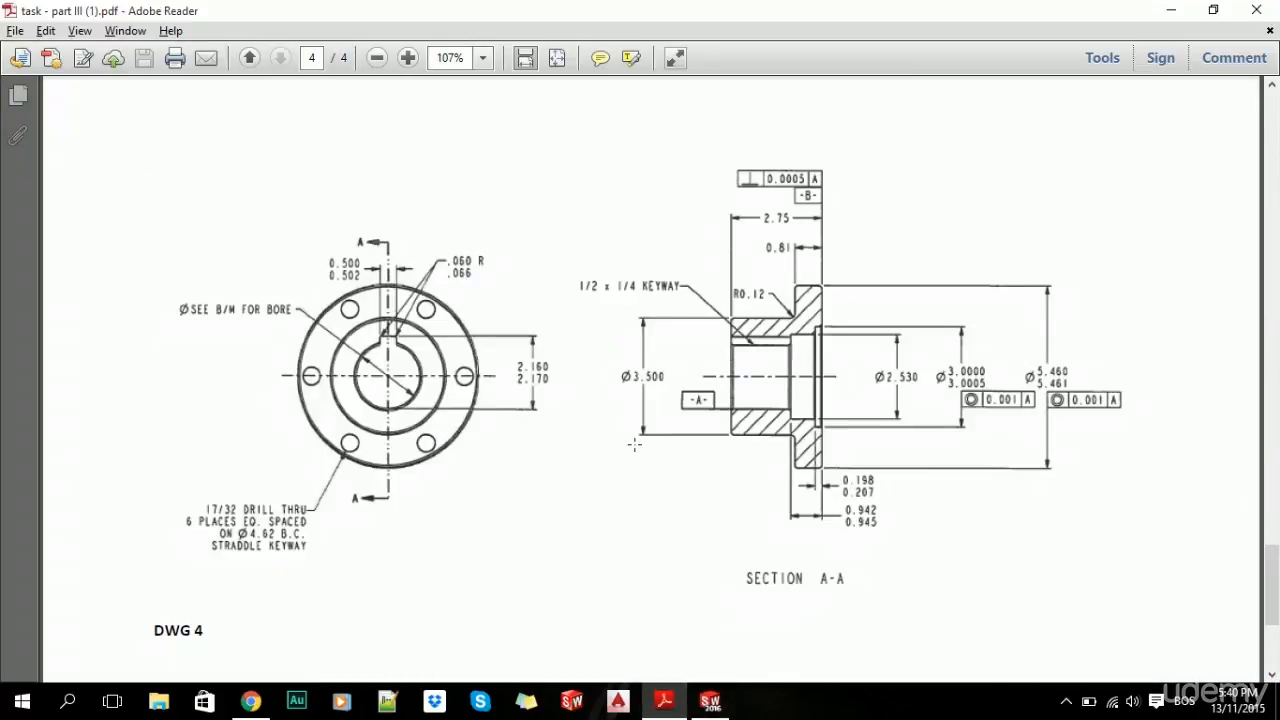
key("alt+Tab")
- Section the model along the Front Plane and inspect the cut profile from the front
left_click(695, 125)
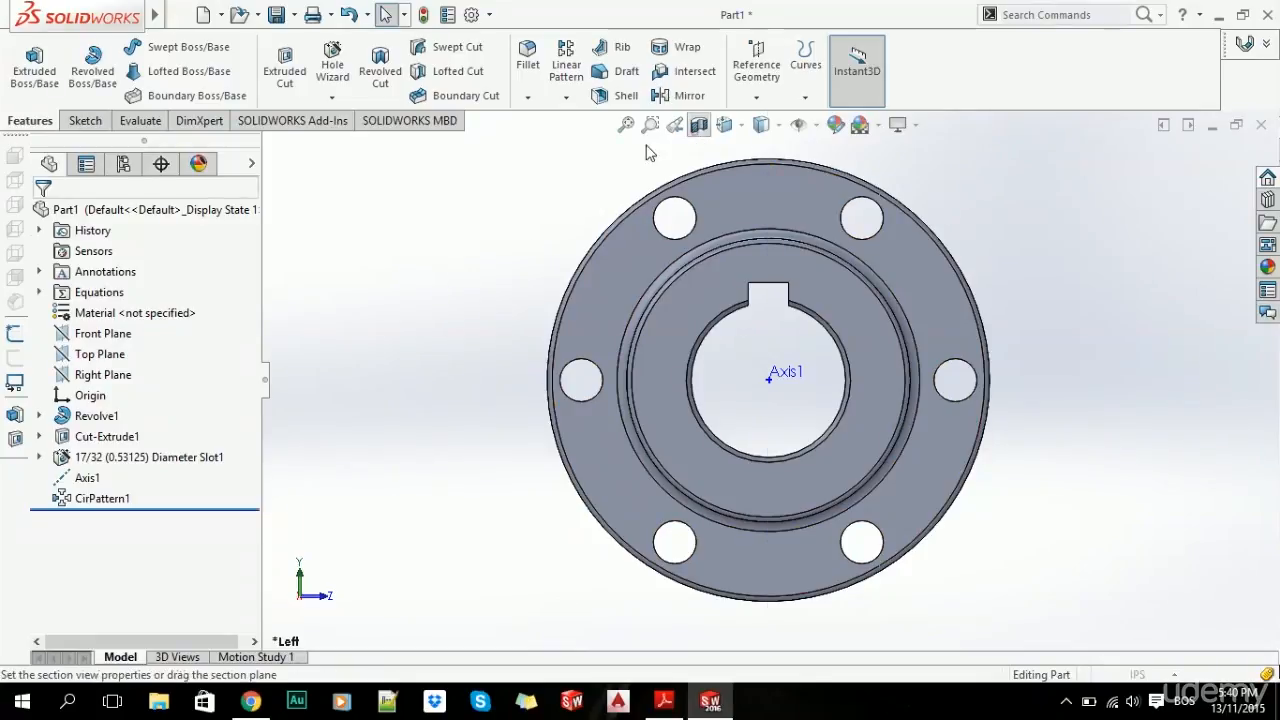
left_click(41, 219)
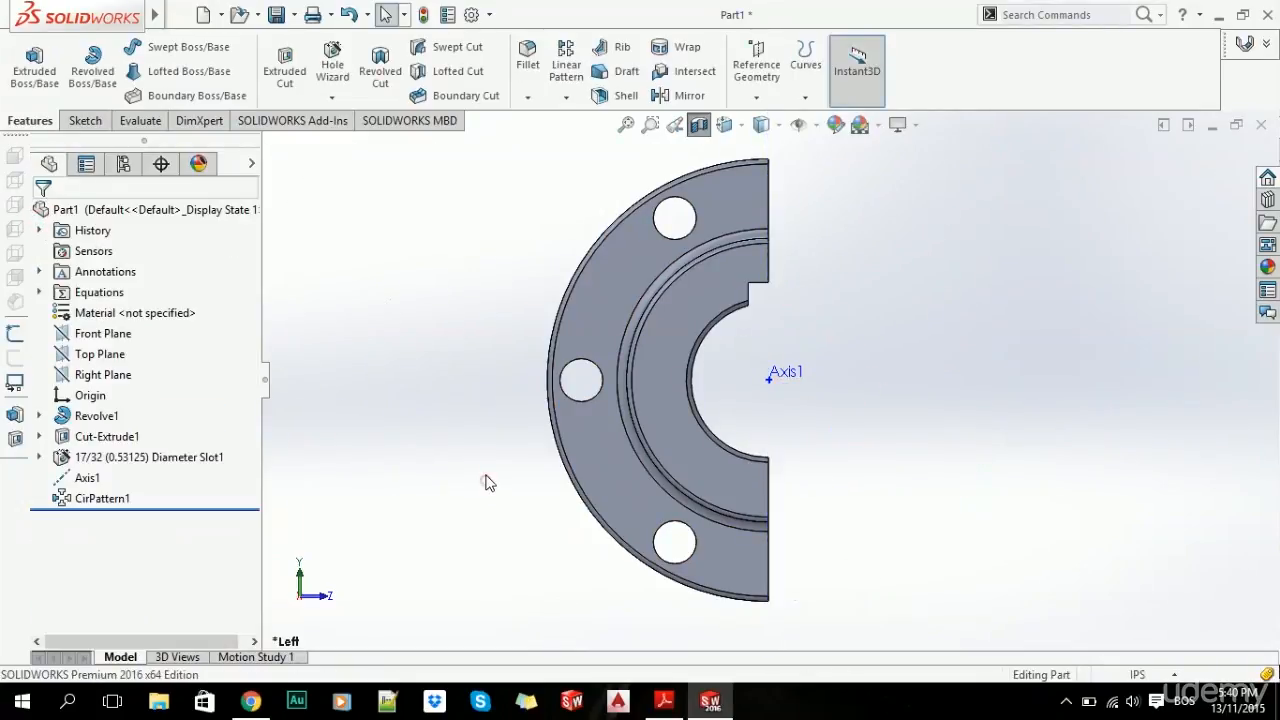
key("ctrl+1")
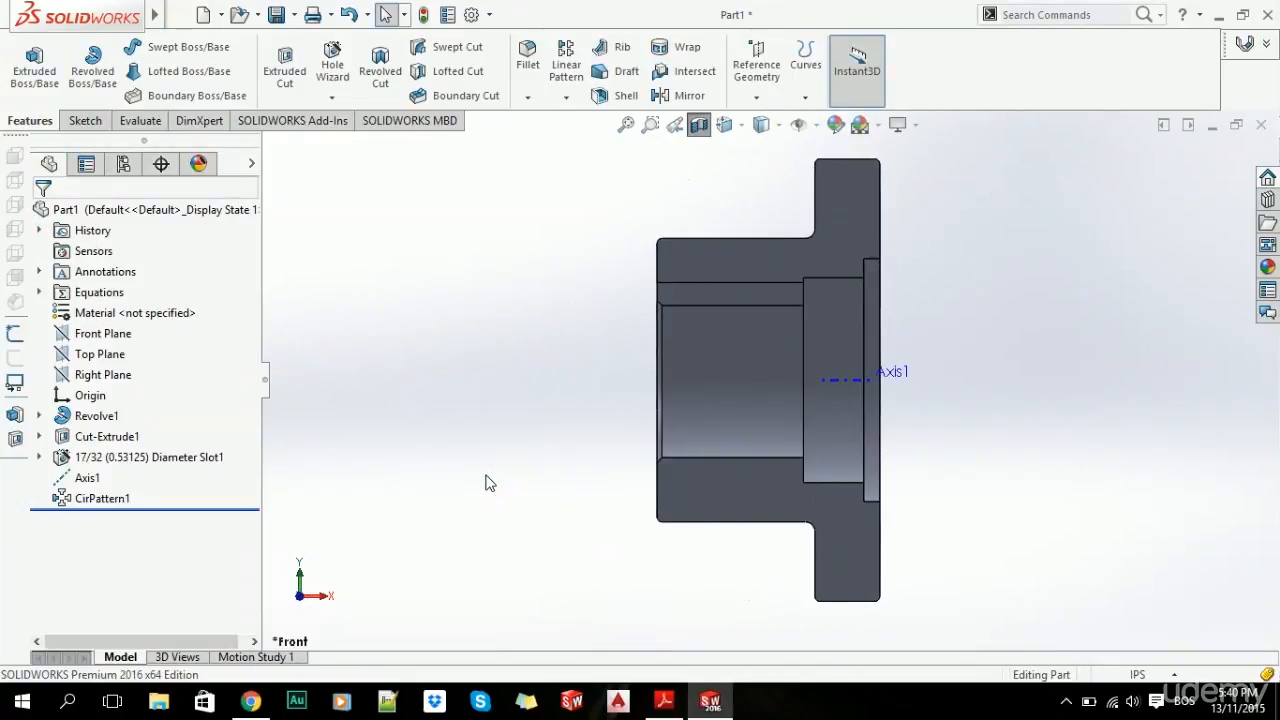
- Compare the sectioned hub profile with Section A-A of drawing DWG 4 in Adobe Reader, and return to SOLIDWORKS
key("alt+Tab")
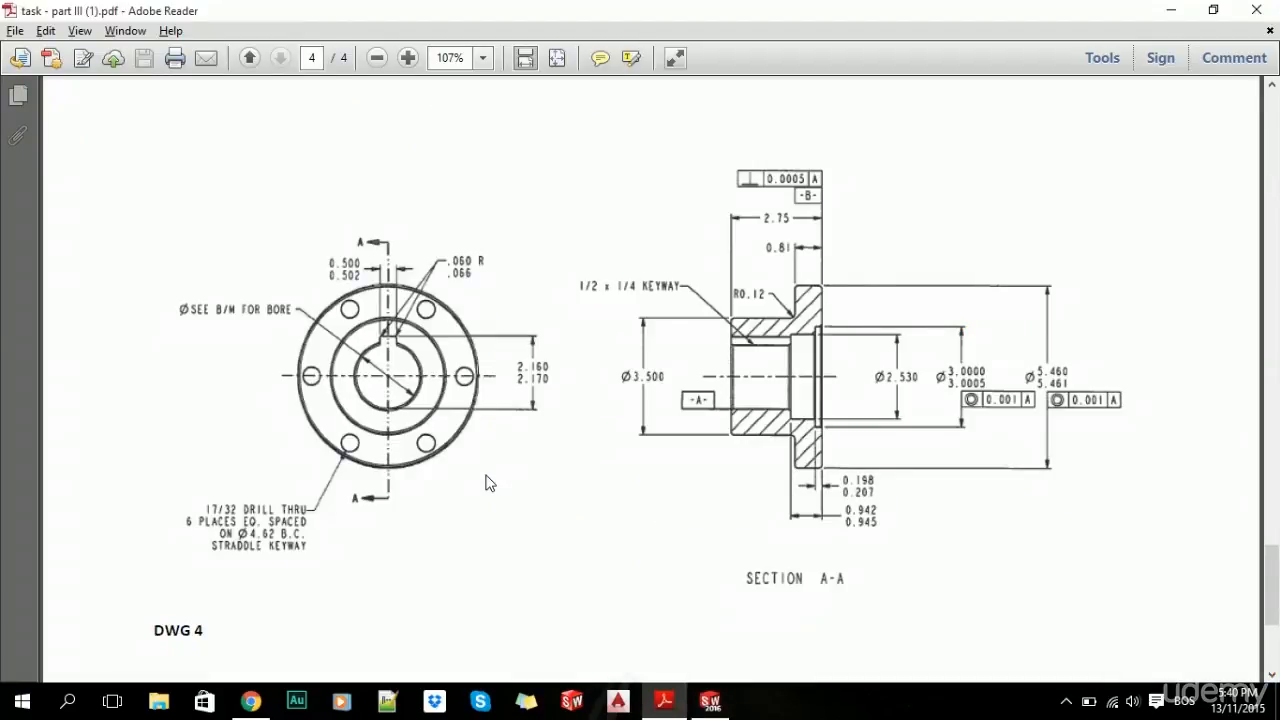
key("alt+Tab")
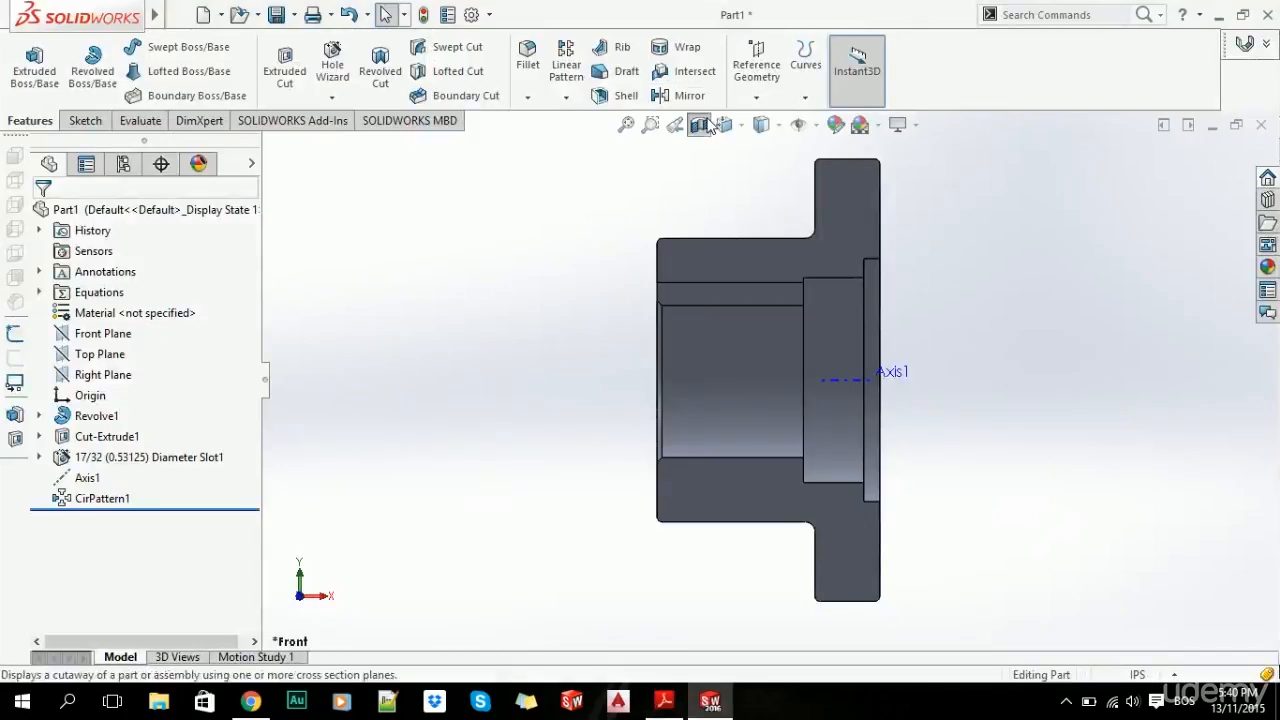
- Turn off the section view of the hub and hide the reference axis through its centre
key("ctrl+7")
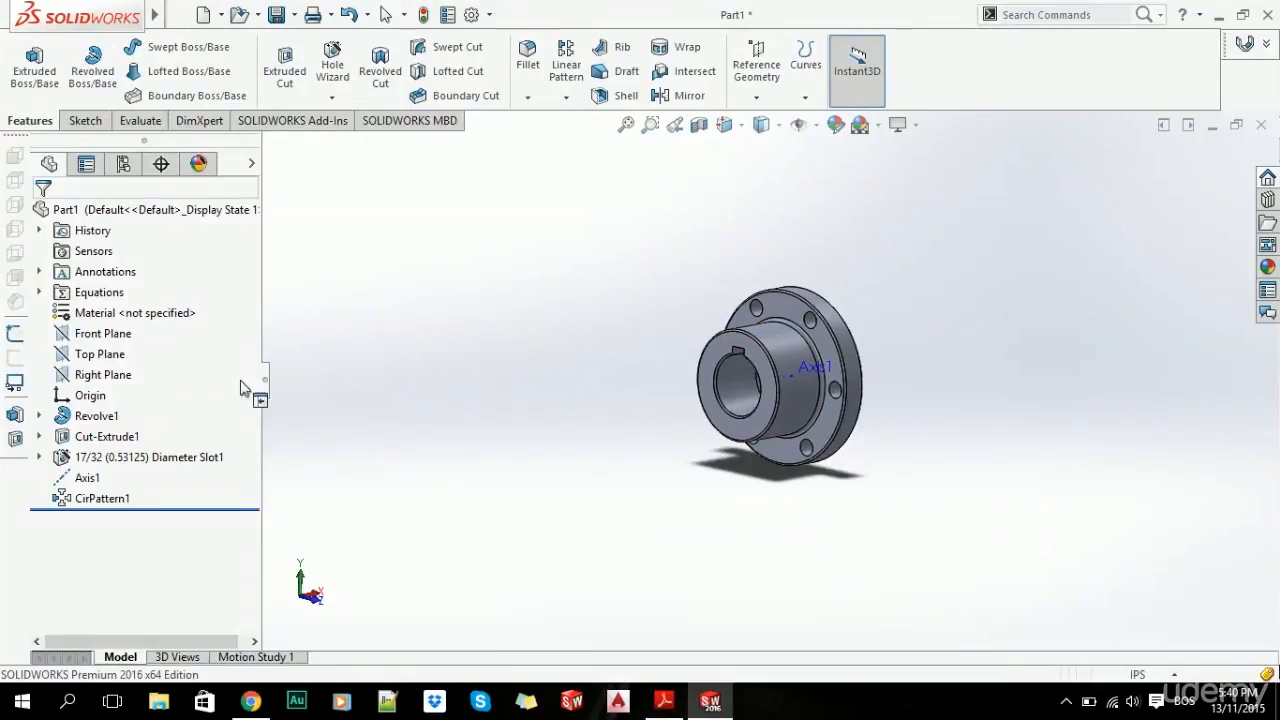
left_click(58, 483)
left_click(85, 450)
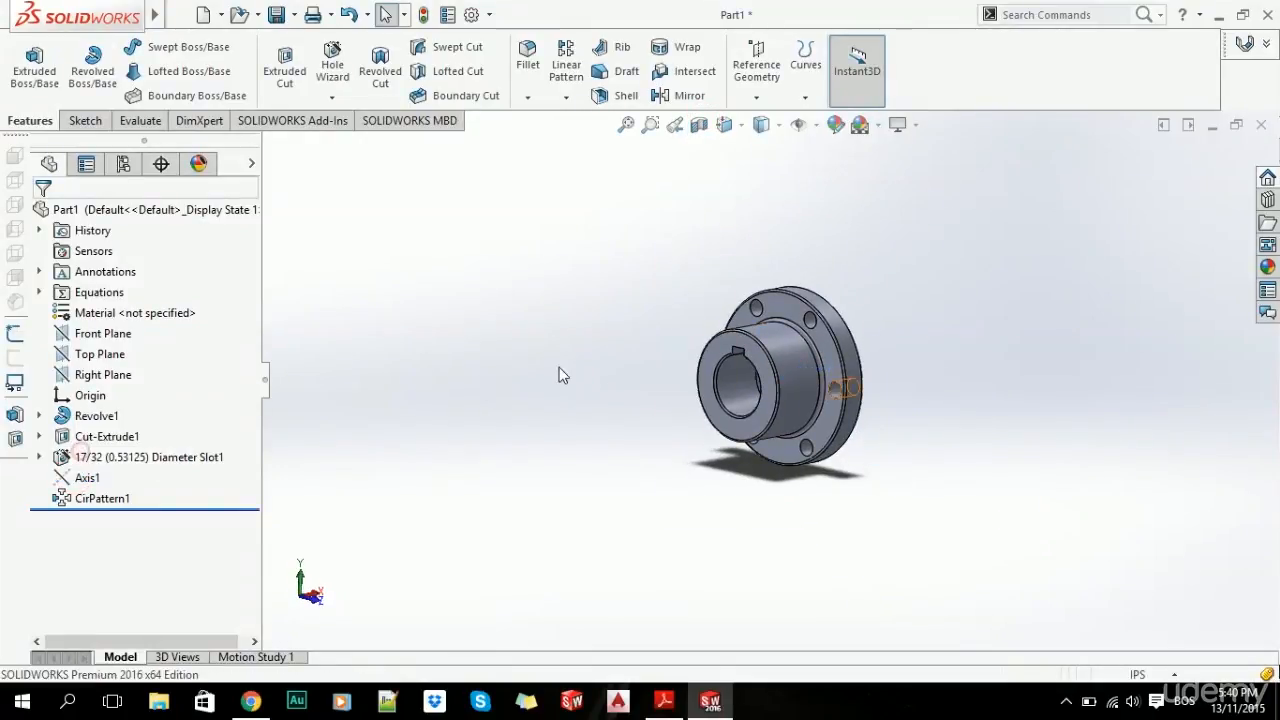
- Inspect the complete hub, set it to the isometric view and check it once more against drawing DWG 4
middle_click_drag(558, 367, 822, 412)
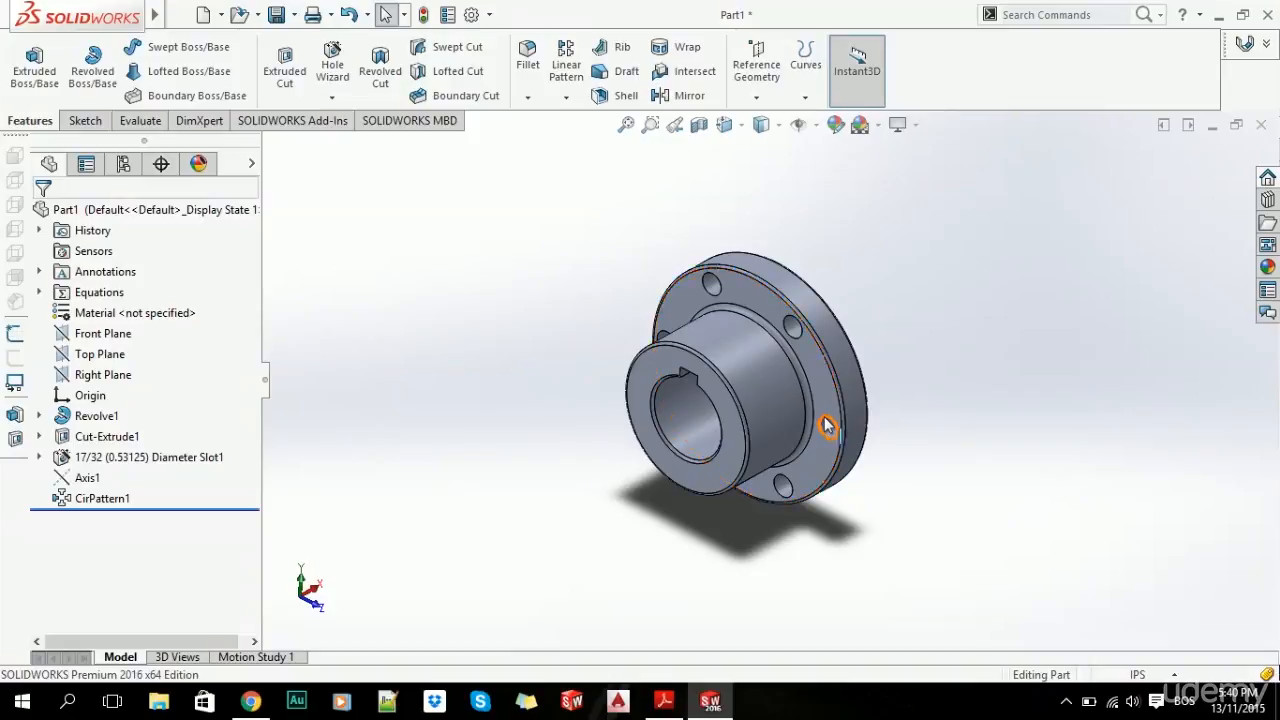
key("ctrl+7")
key("alt+Tab")
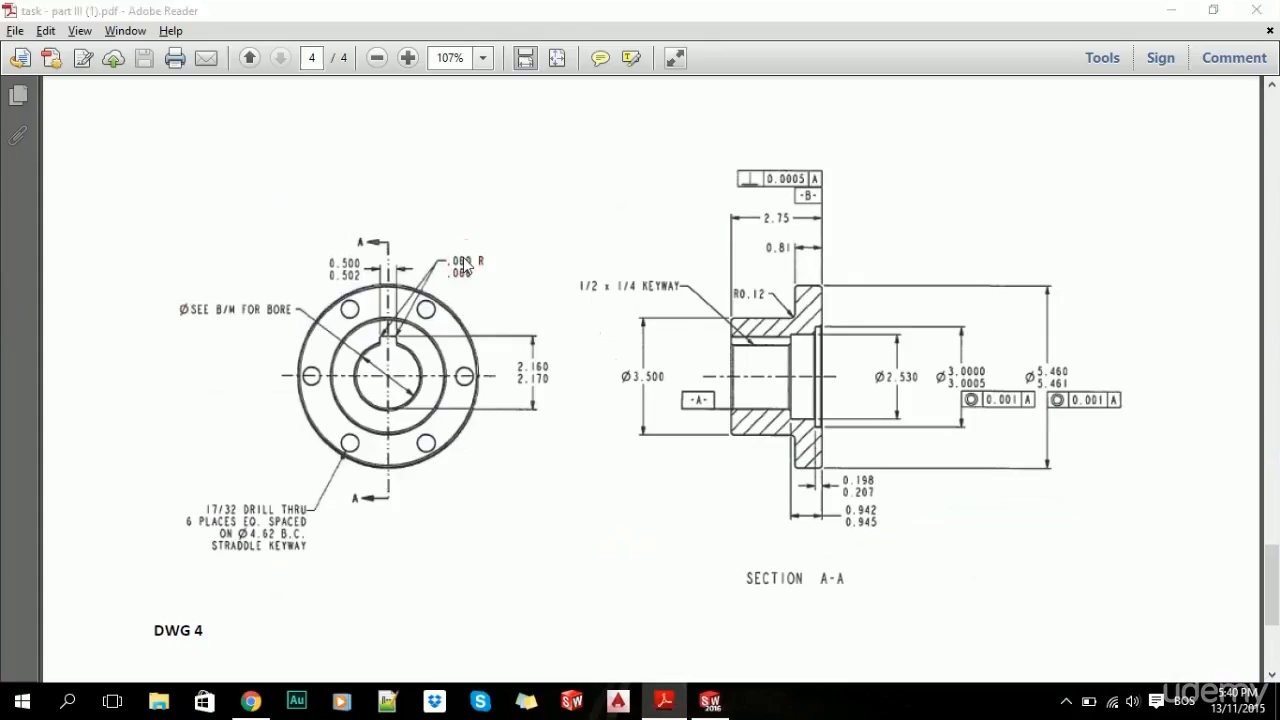
key("alt+Tab")
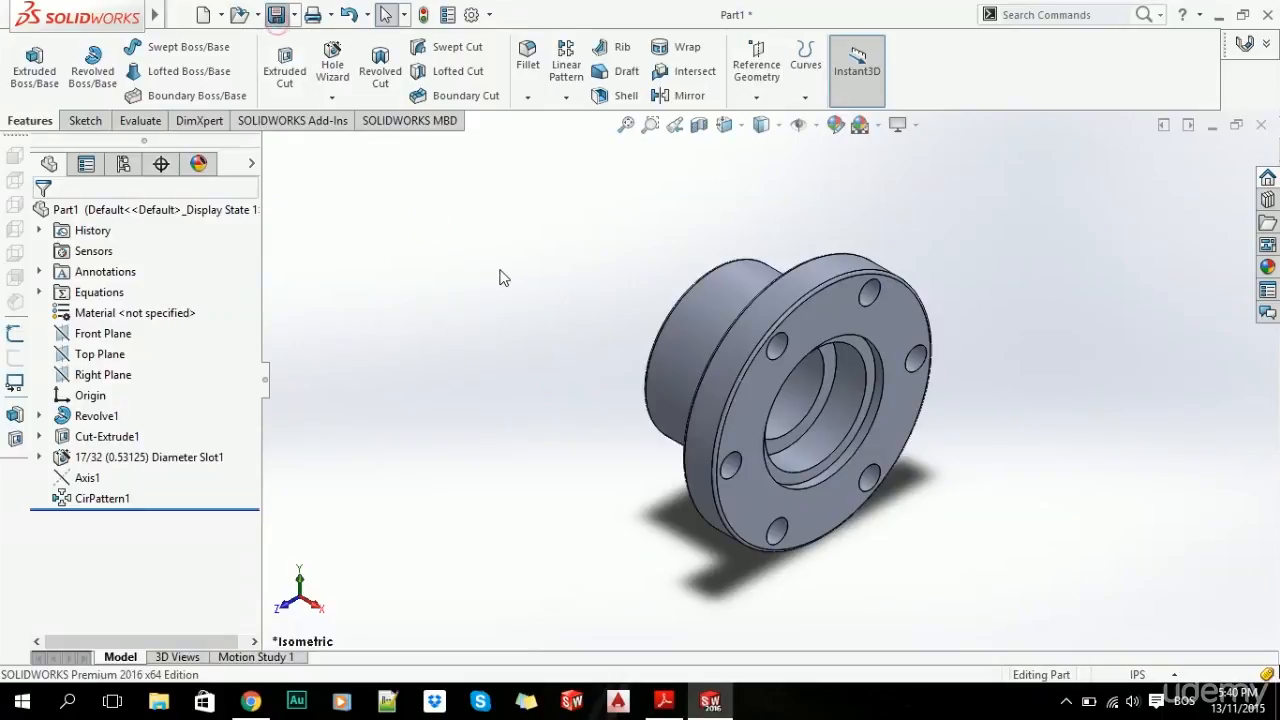
- Save the hub part as PART_4_EXERCISE in the Videos folder and close the document
key("ctrl+s")
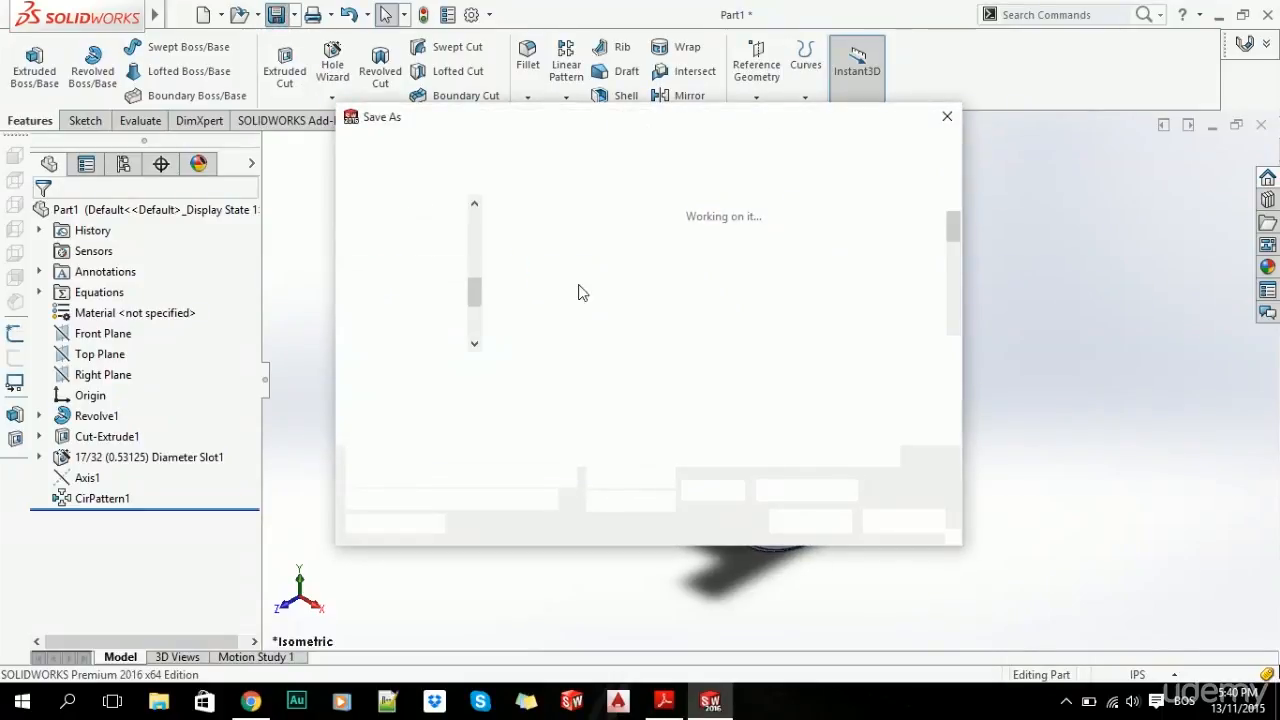
left_click_drag(953, 228, 968, 290)
left_click_drag(548, 378, 415, 361)
type("PART_")
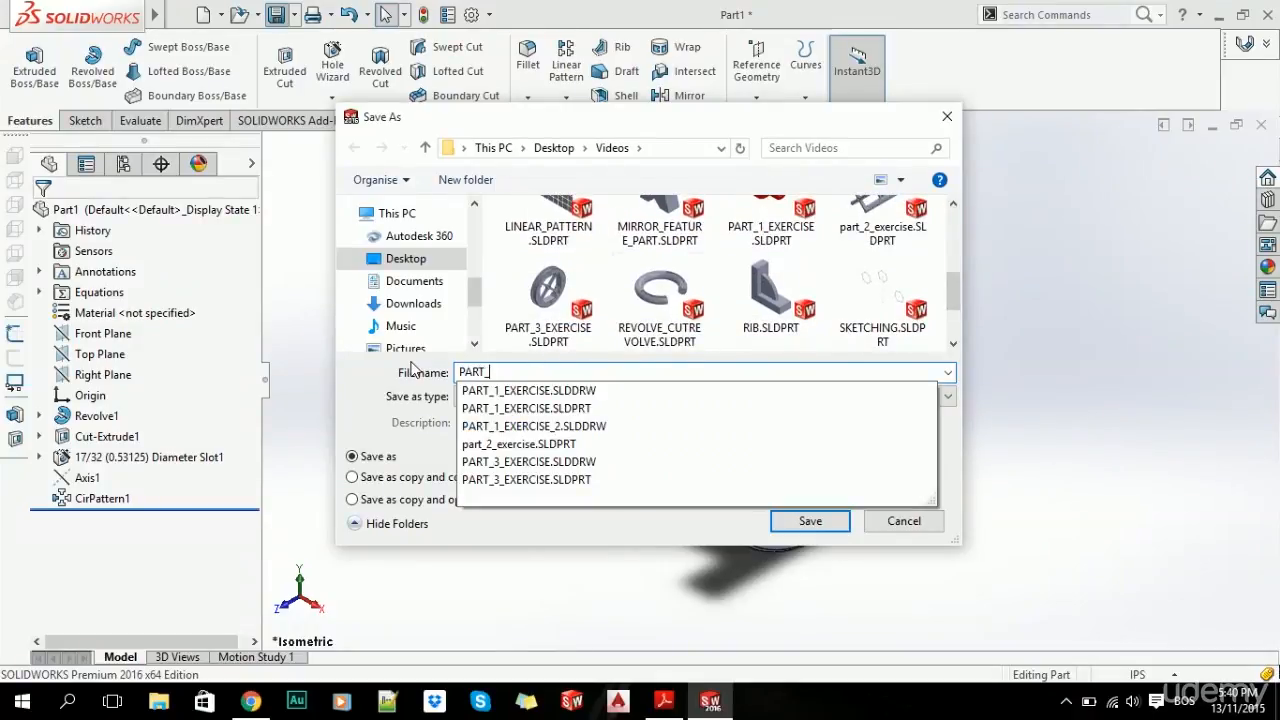
type("4_EXERCISE")
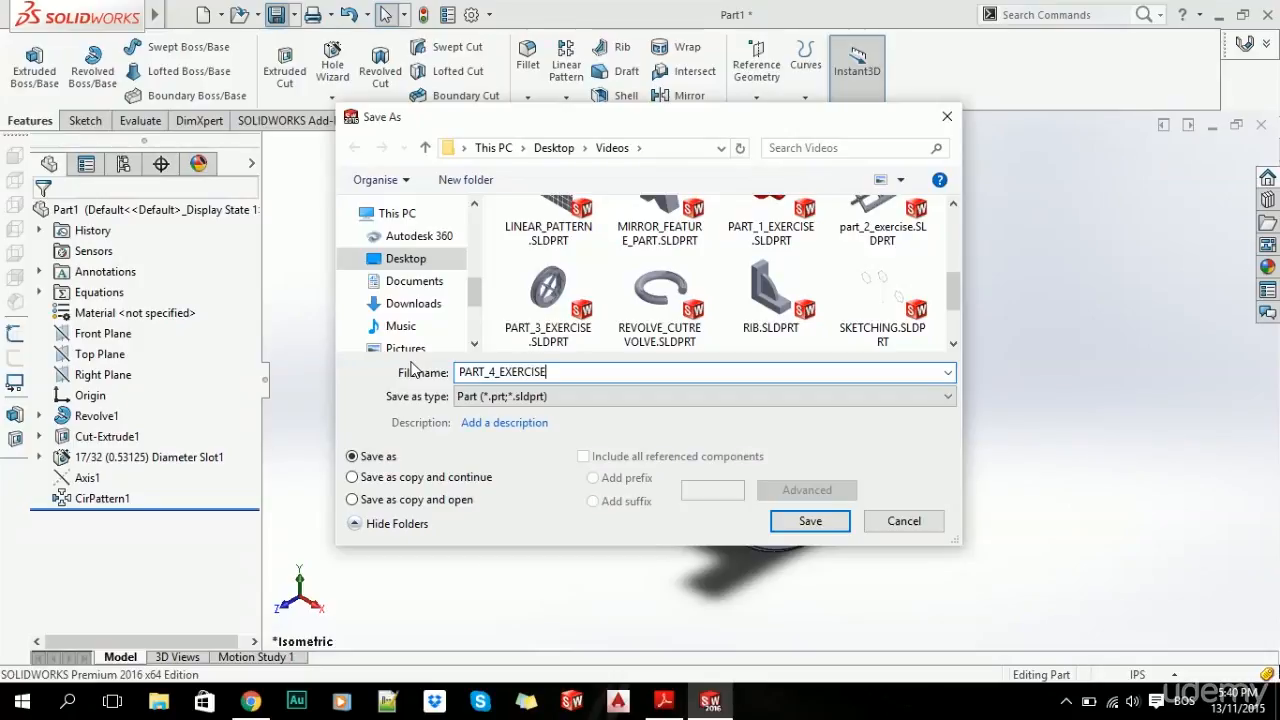
key("Return")
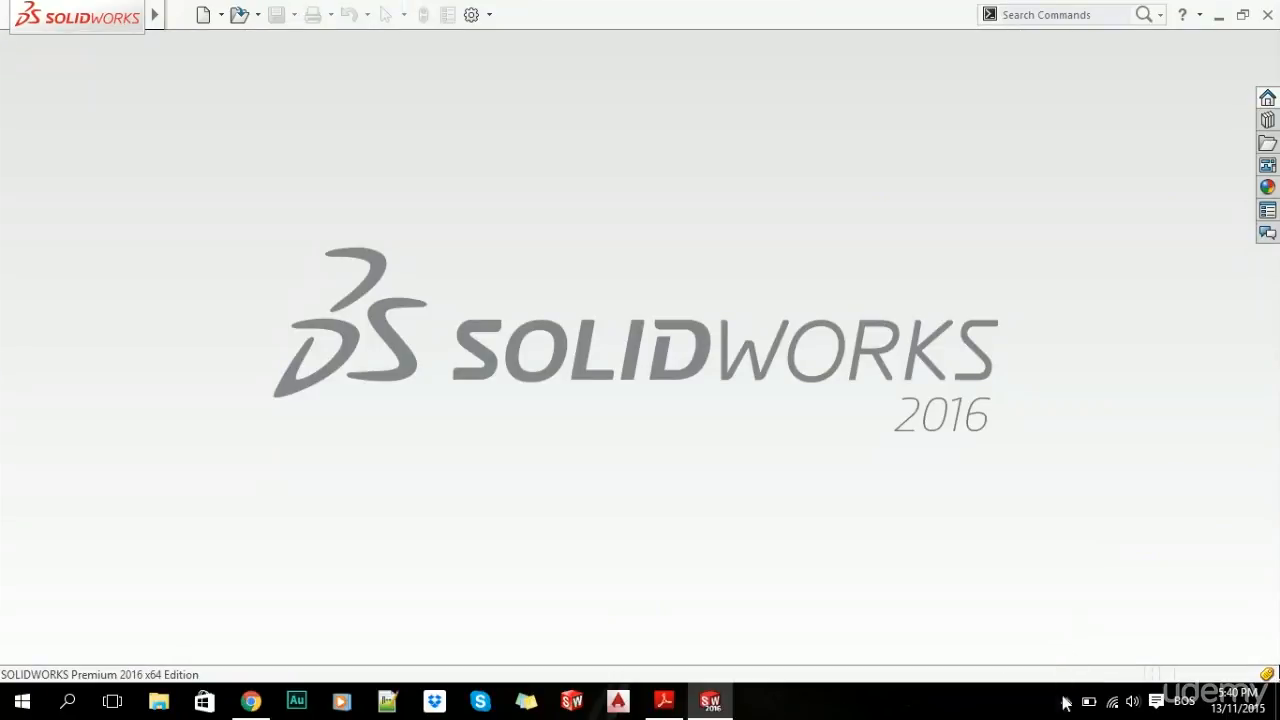
left_click(1066, 702)
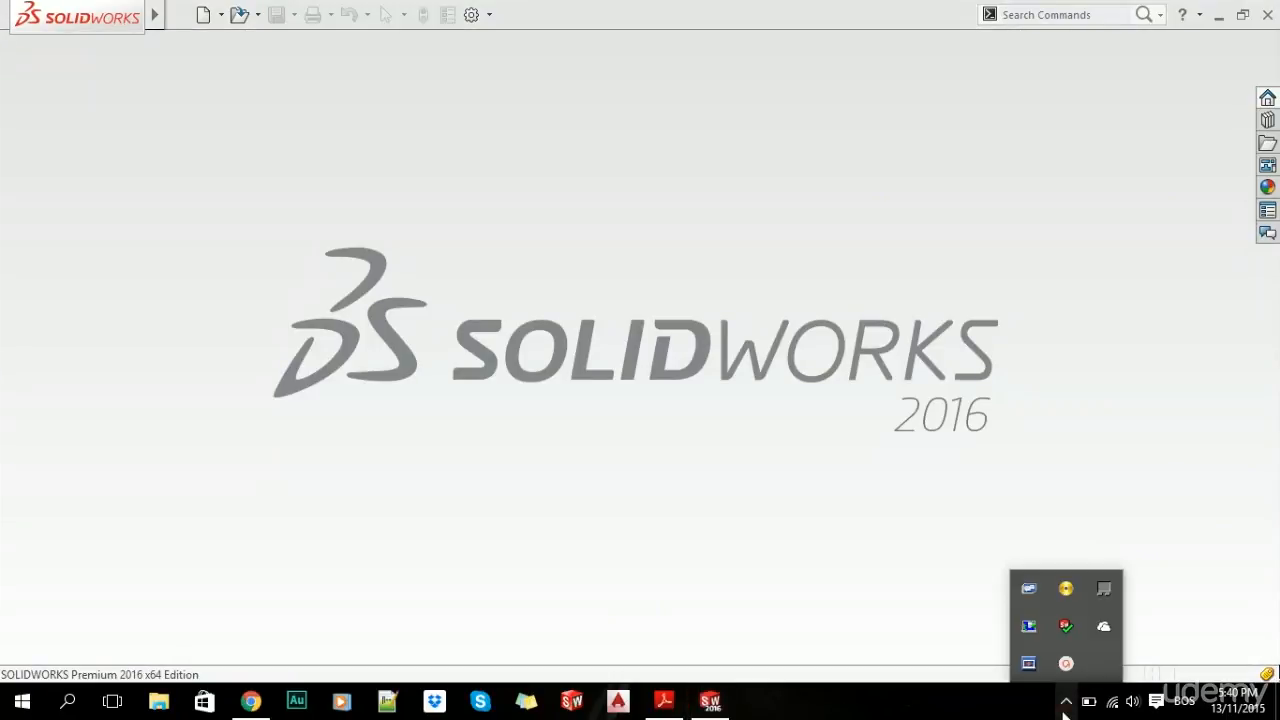